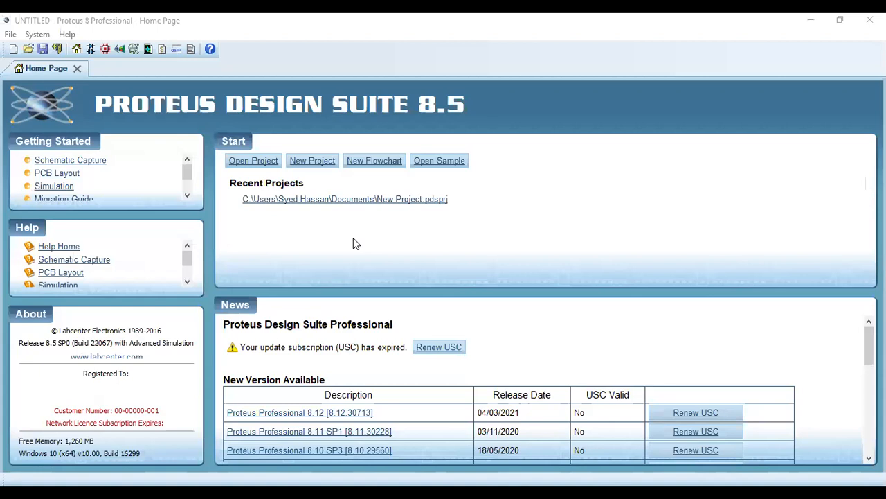
# Start a new project and name it And.pdsprj
pyautogui.hotkey('alt', 'f')
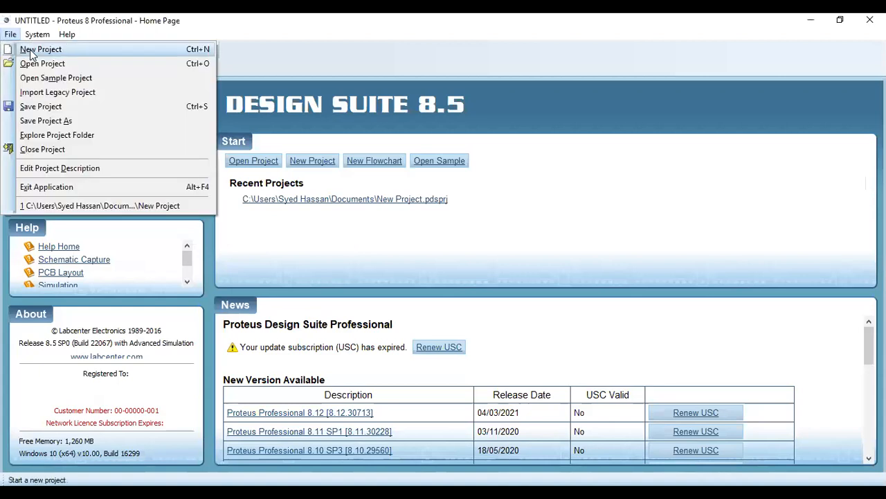
pyautogui.press('Return')
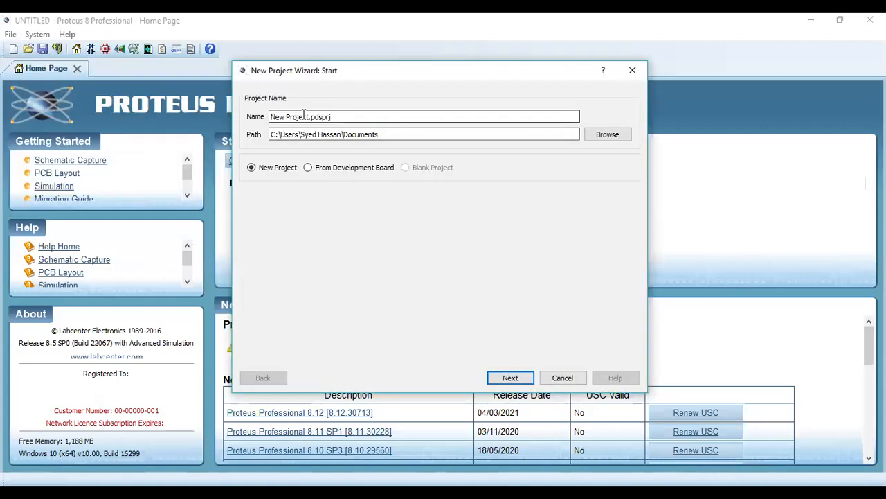
pyautogui.press('BackSpace')
pyautogui.press('BackSpace')
pyautogui.press('BackSpace')
pyautogui.press('BackSpace')
pyautogui.press('BackSpace')
pyautogui.press('BackSpace')
pyautogui.press('BackSpace')
pyautogui.press('BackSpace')
pyautogui.press('BackSpace')
pyautogui.press('BackSpace')
pyautogui.press('BackSpace')
pyautogui.press('BackSpace')
pyautogui.write('And')
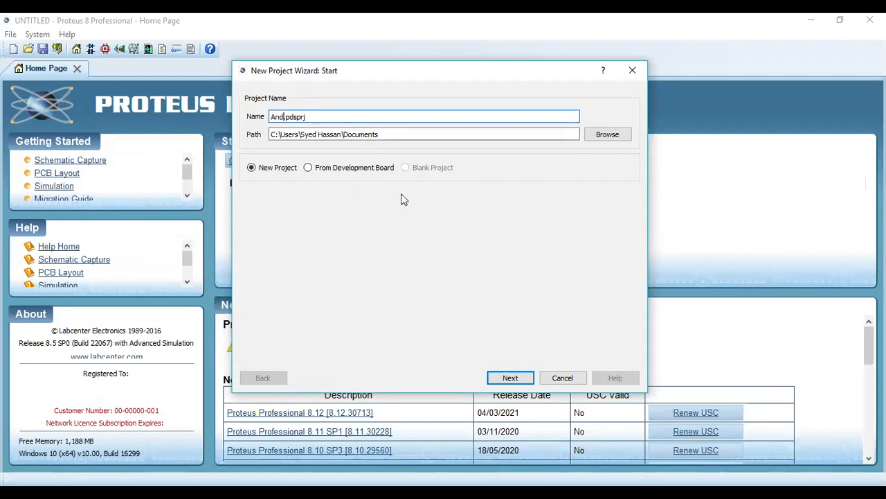
# Complete the And project setup with no schematic, no PCB layout and no firmware project
pyautogui.click(505, 377)
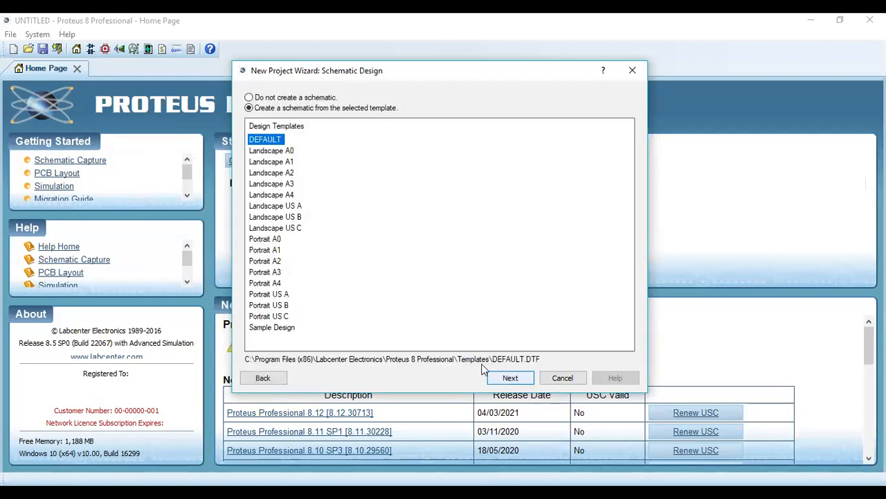
pyautogui.click(294, 99)
pyautogui.click(513, 380)
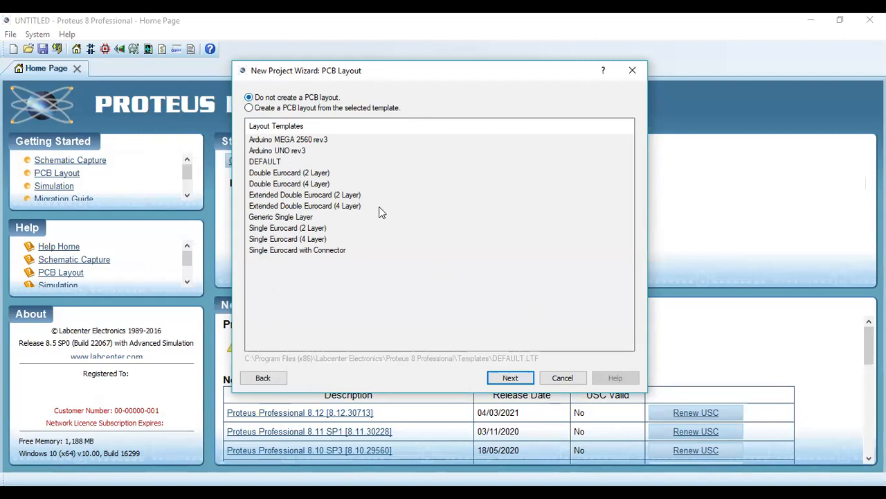
pyautogui.click(513, 380)
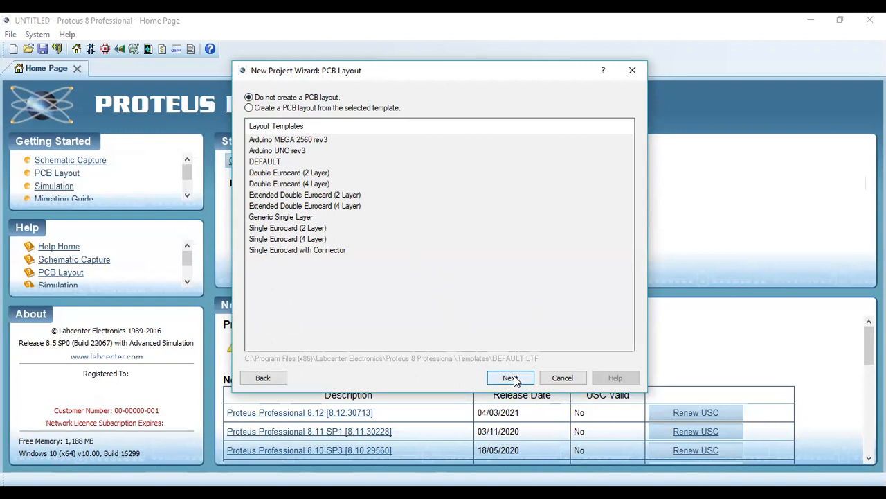
pyautogui.click(513, 380)
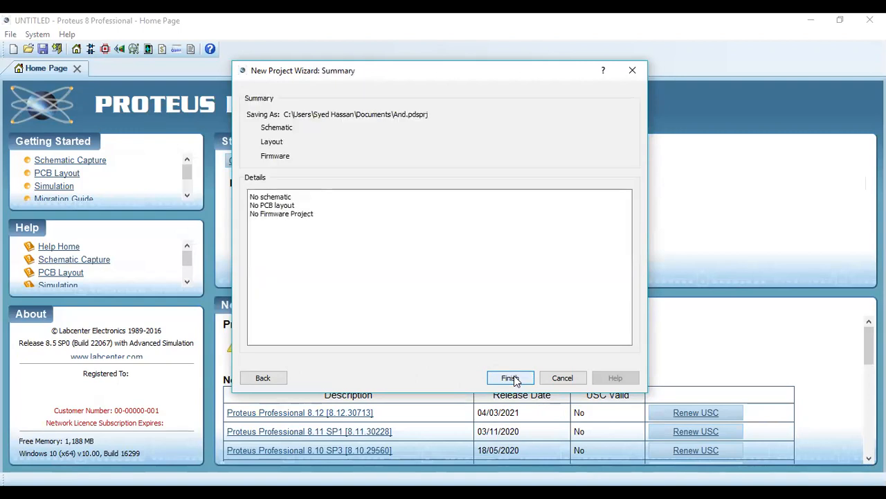
pyautogui.click(511, 378)
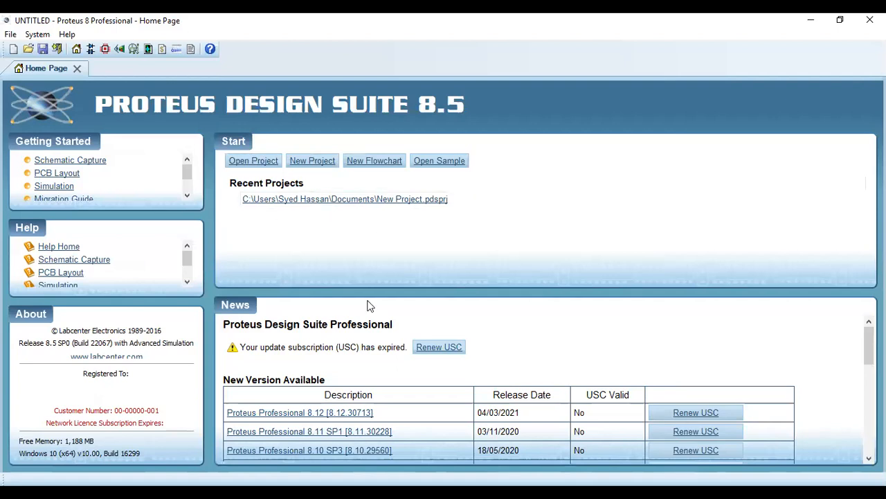
# Open the recent project New Project.pdsprj
pyautogui.click(10, 34)
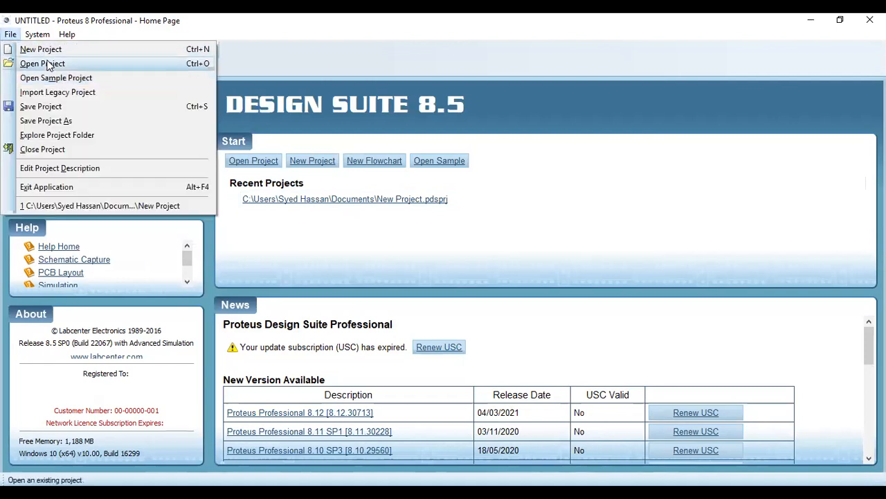
pyautogui.click(280, 198)
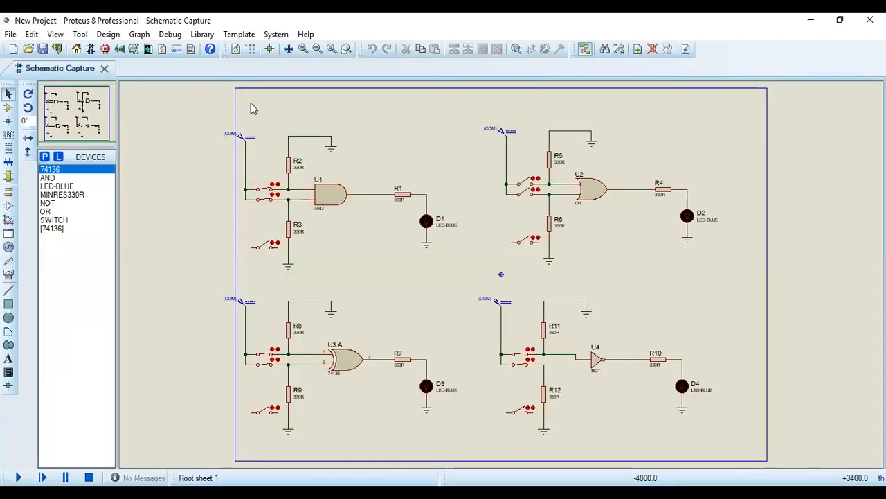
pyautogui.moveTo(262, 115); pyautogui.dragTo(725, 449)
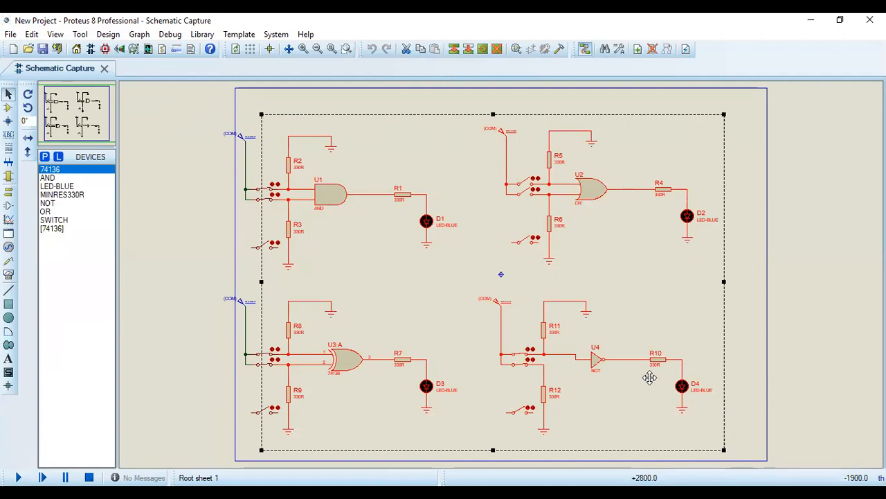
pyautogui.rightClick(663, 374)
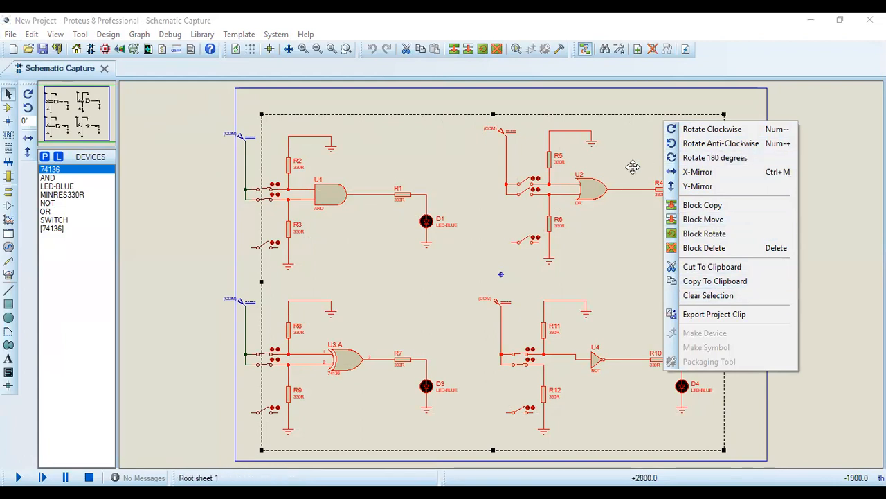
pyautogui.rightClick(587, 178)
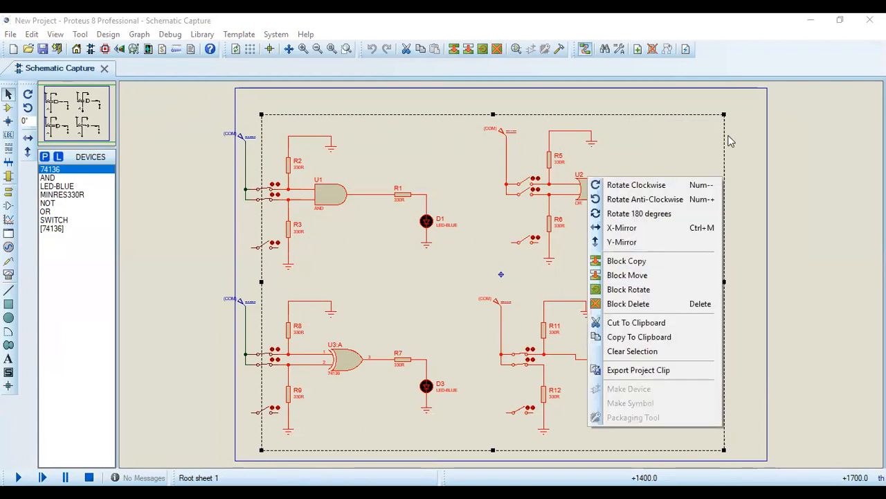
pyautogui.click(745, 158)
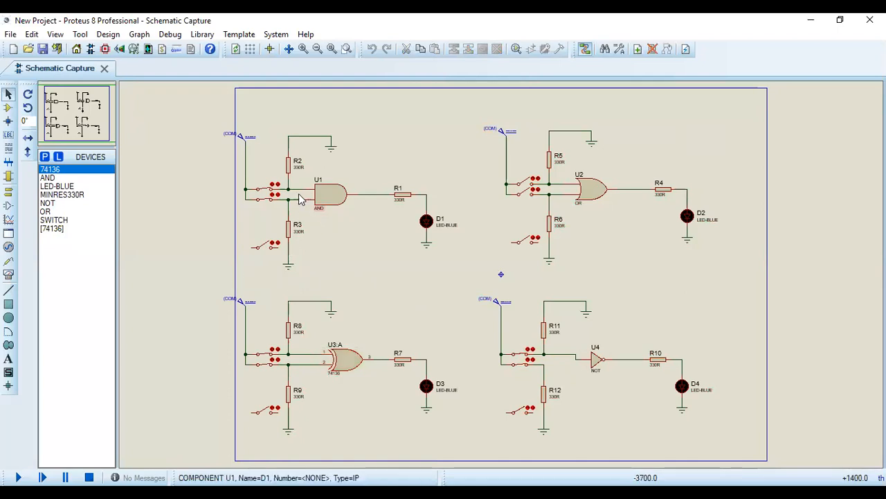
# Close the open project and start a new one named Project.pdsprj
pyautogui.click(11, 34)
pyautogui.click(41, 148)
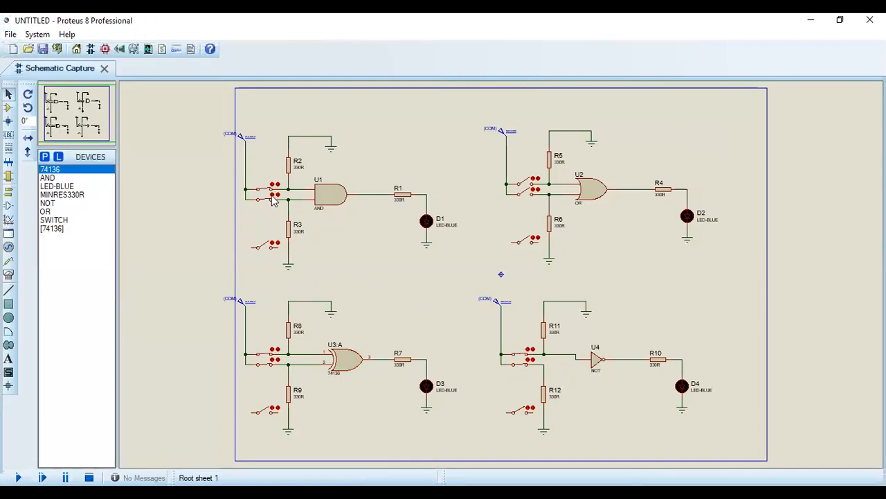
pyautogui.click(312, 160)
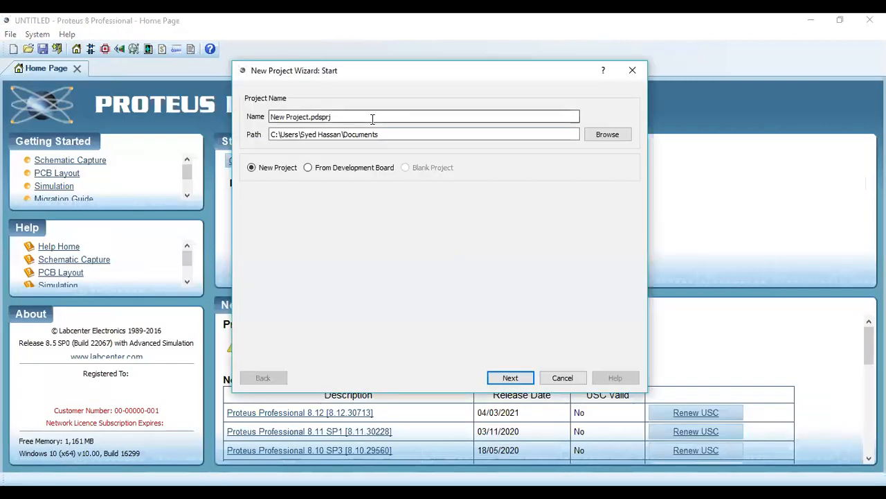
pyautogui.doubleClick(304, 117)
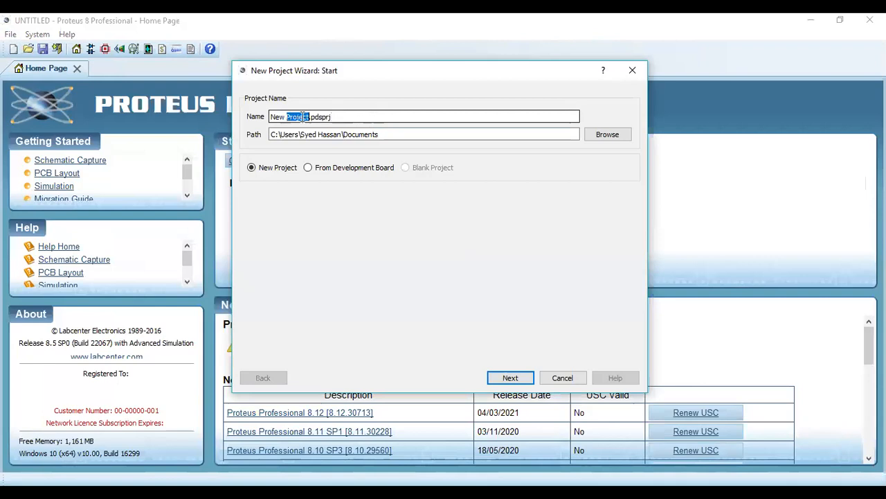
pyautogui.click(303, 118)
pyautogui.press('BackSpace')
pyautogui.press('BackSpace')
pyautogui.press('BackSpace')
pyautogui.press('BackSpace')
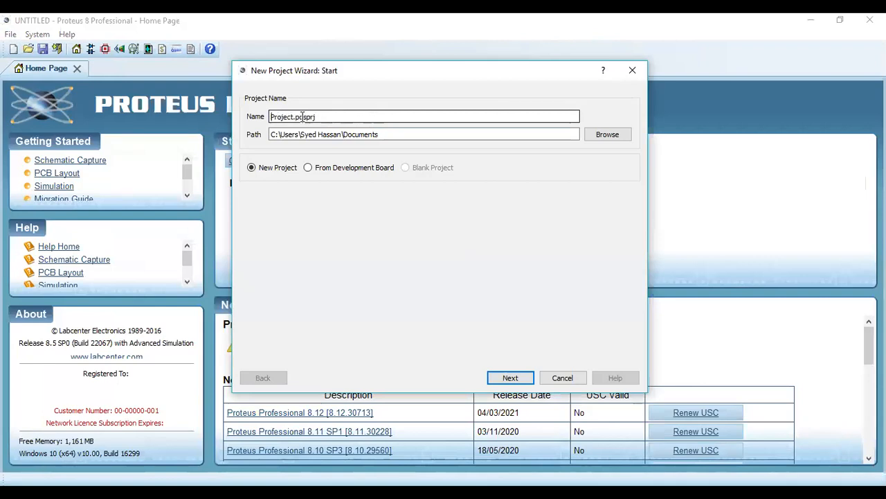
# Complete the setup of Project.pdsprj without a schematic, PCB layout or firmware project
pyautogui.press('Return')
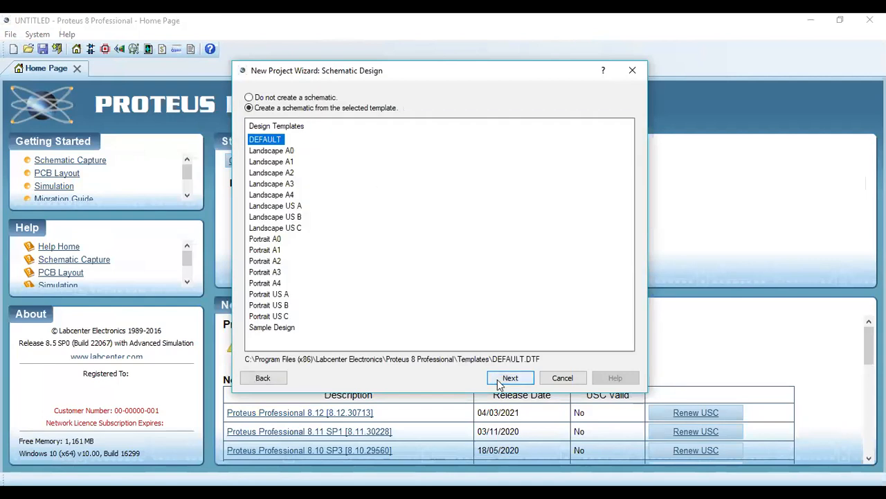
pyautogui.click(267, 98)
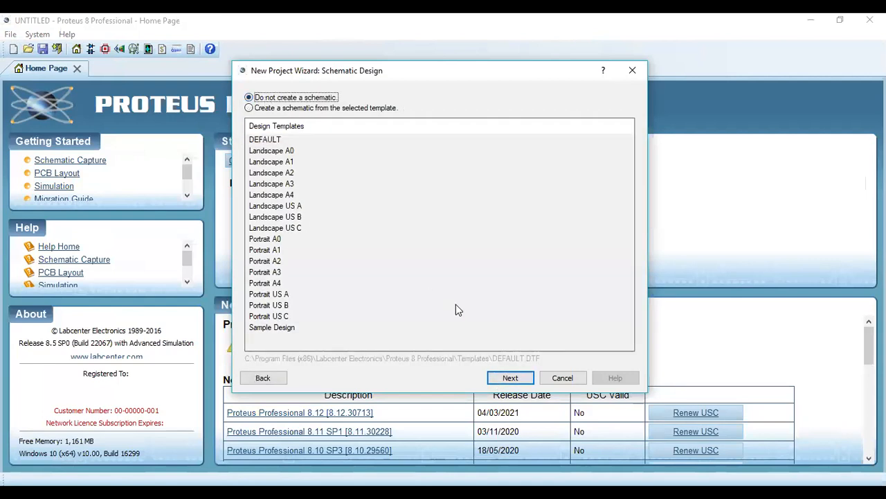
pyautogui.click(518, 382)
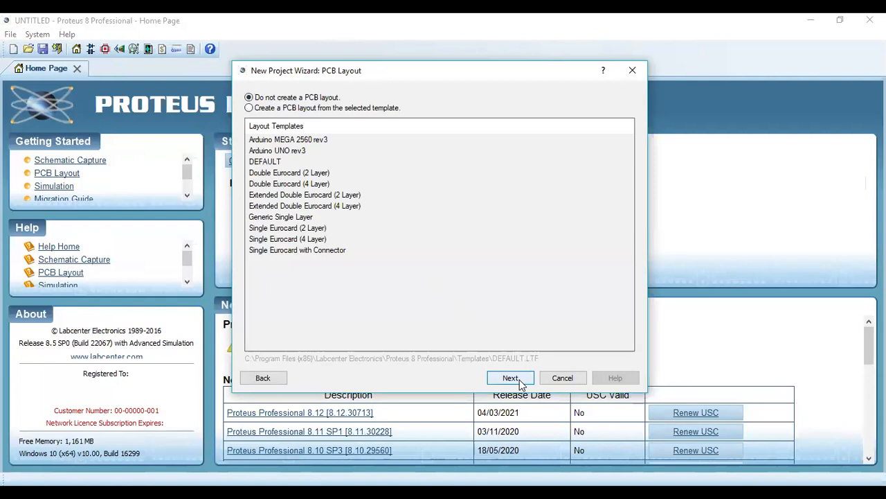
pyautogui.click(521, 383)
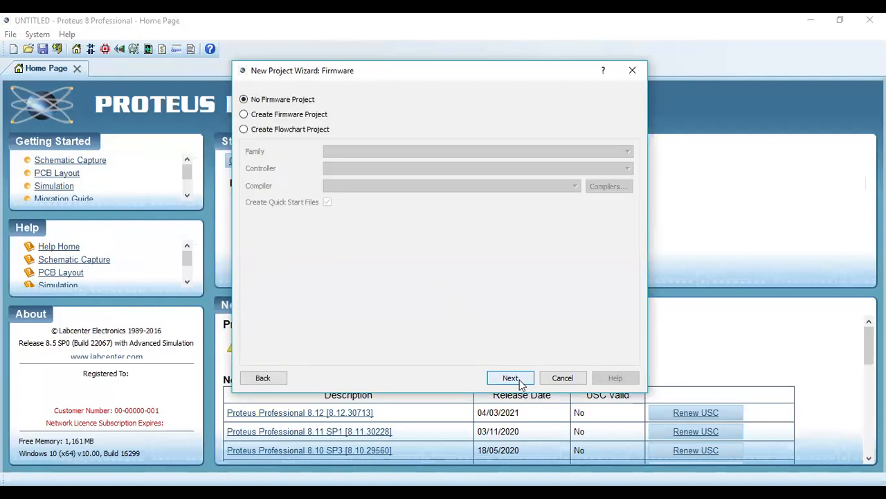
pyautogui.click(521, 382)
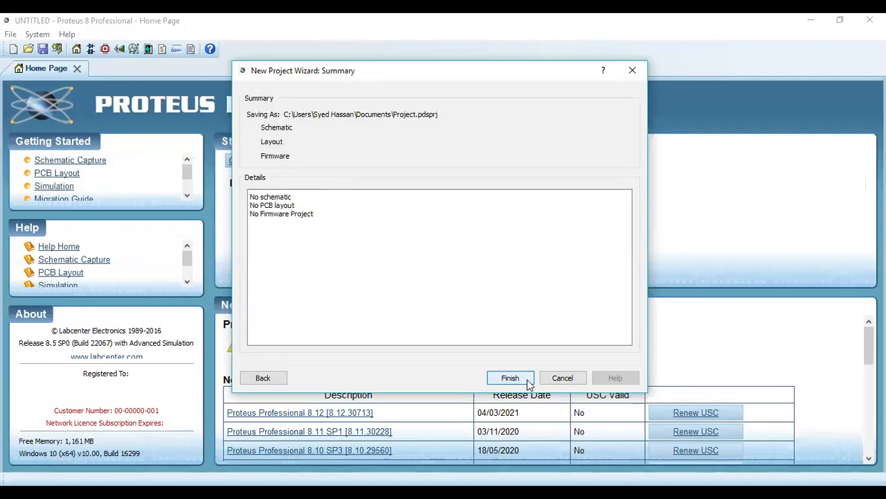
pyautogui.click(527, 383)
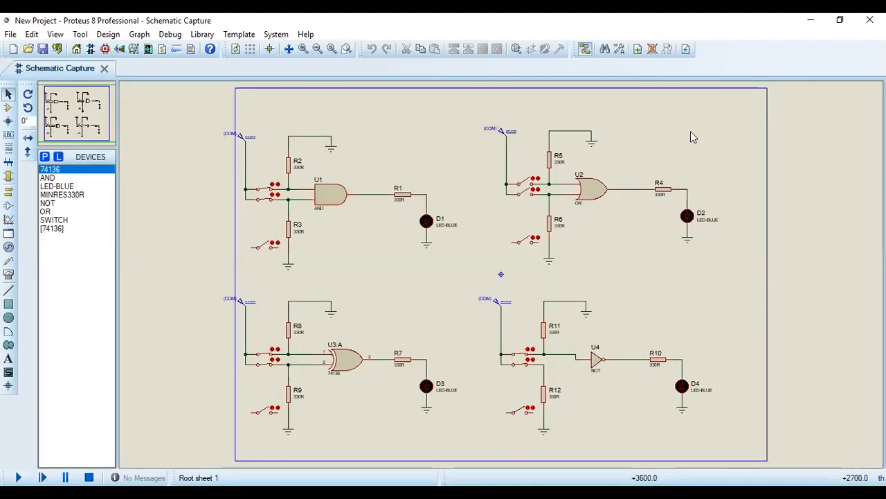
pyautogui.moveTo(692, 130); pyautogui.dragTo(389, 263)
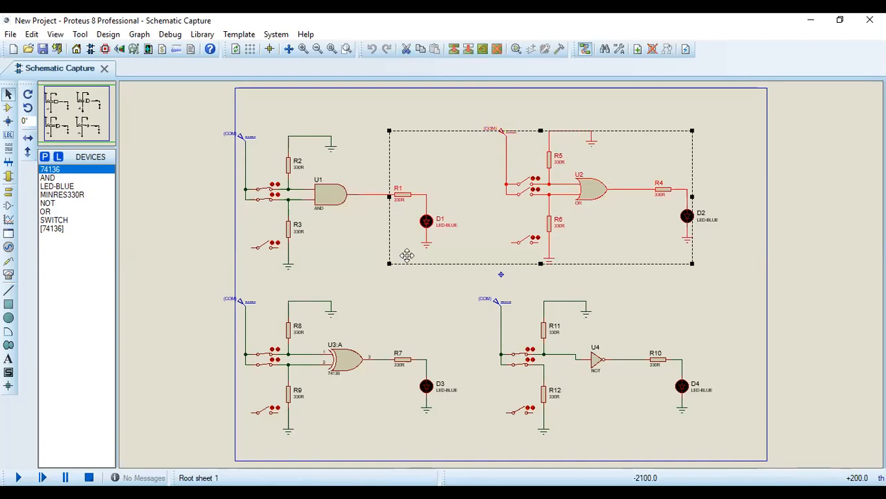
pyautogui.rightClick(539, 225)
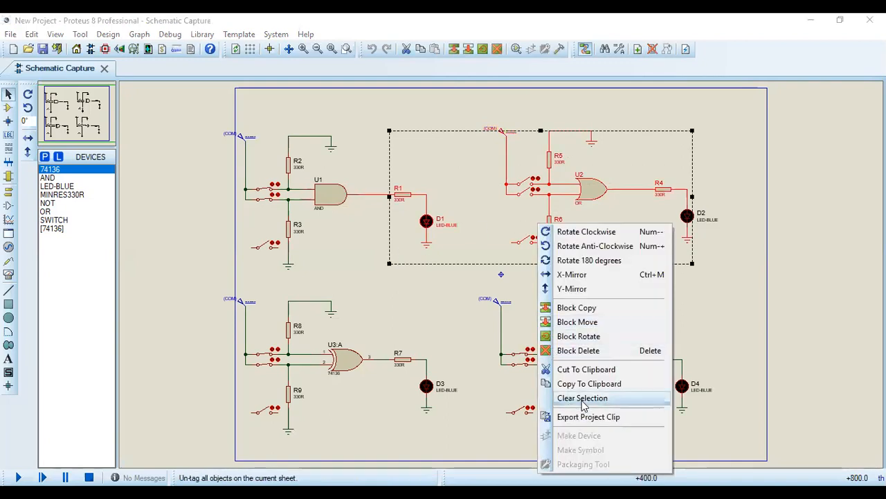
pyautogui.click(686, 306)
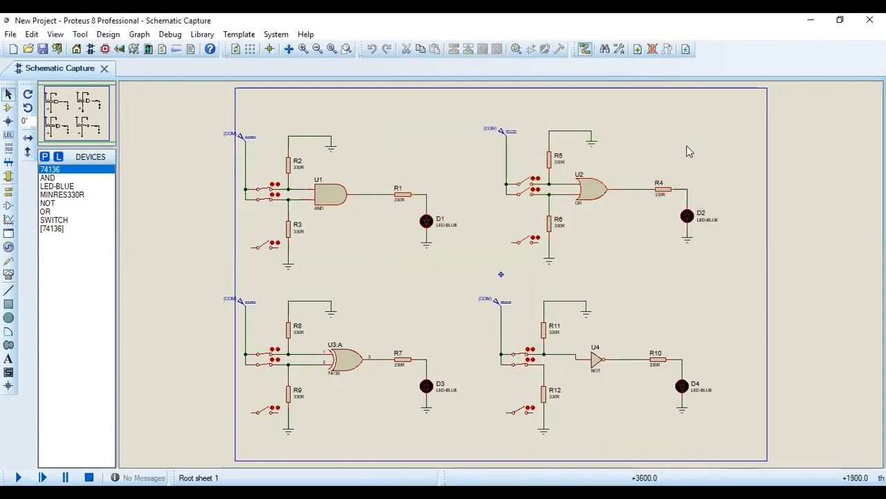
pyautogui.moveTo(681, 130); pyautogui.dragTo(261, 450)
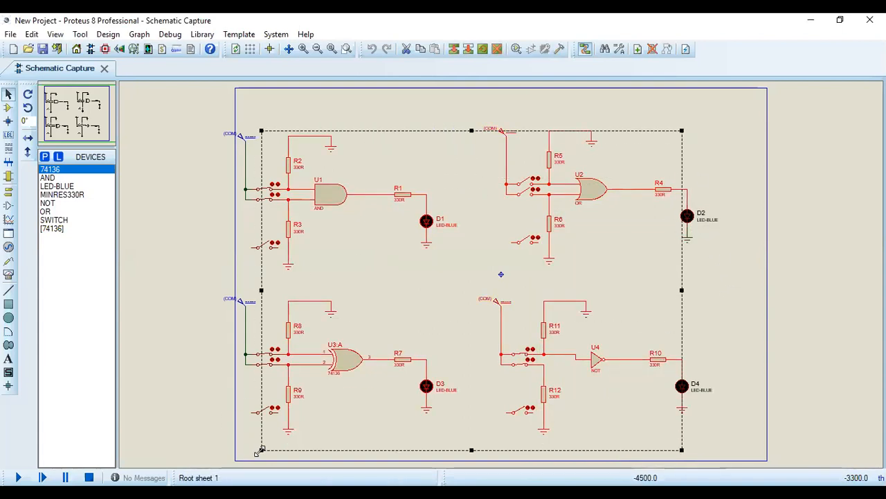
pyautogui.rightClick(327, 356)
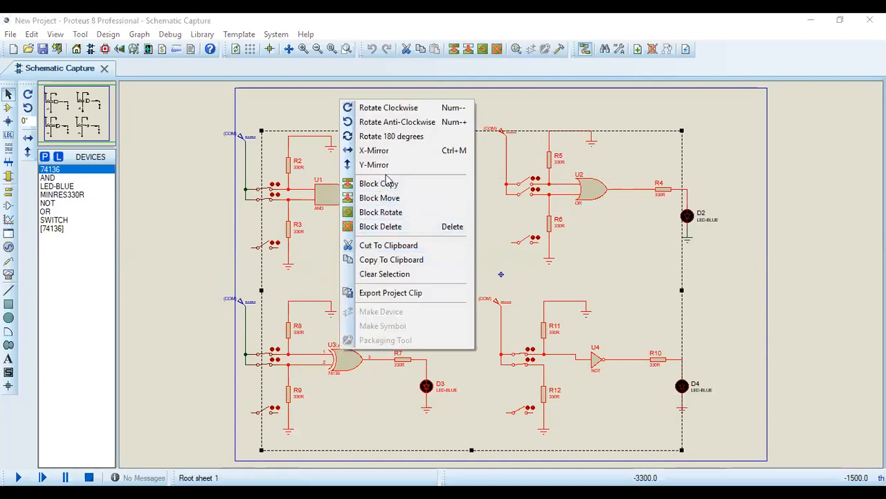
pyautogui.click(385, 274)
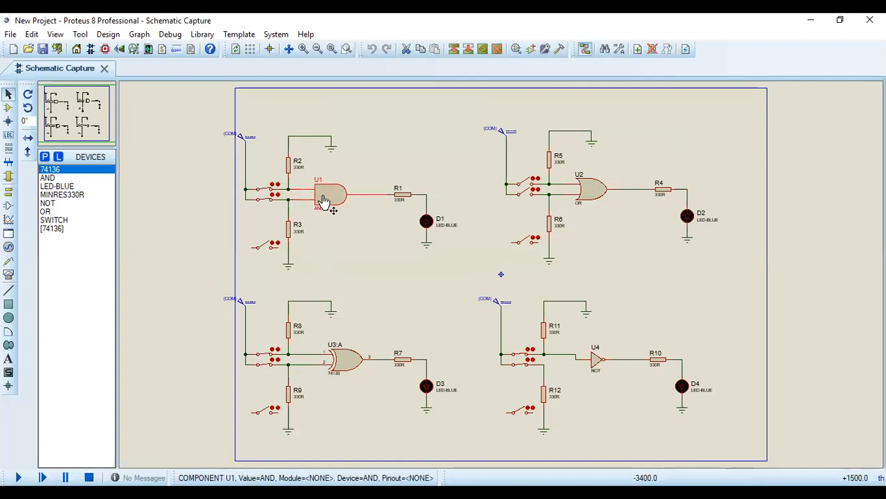
# Delete the AND gate U1 and cut the rest of its circuit, including R1, R2, R3 and D1, to the clipboard
pyautogui.rightClick(324, 201)
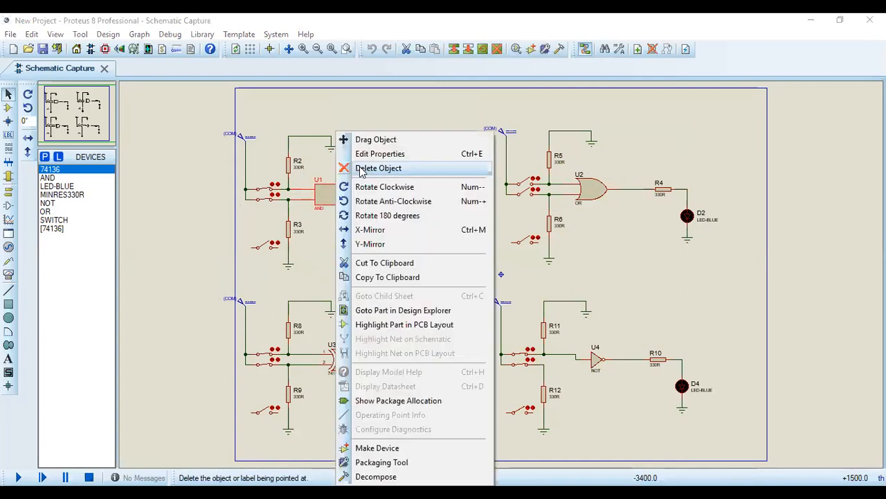
pyautogui.click(360, 169)
pyautogui.moveTo(239, 120); pyautogui.dragTo(470, 300)
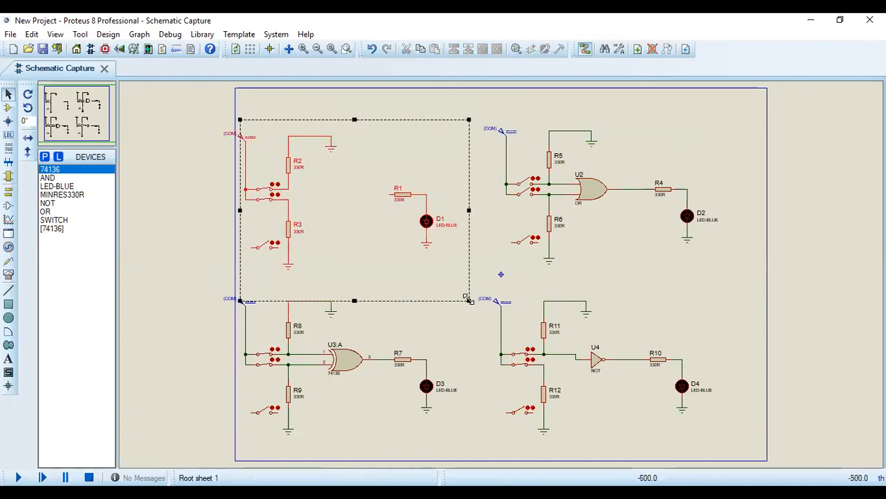
pyautogui.rightClick(447, 223)
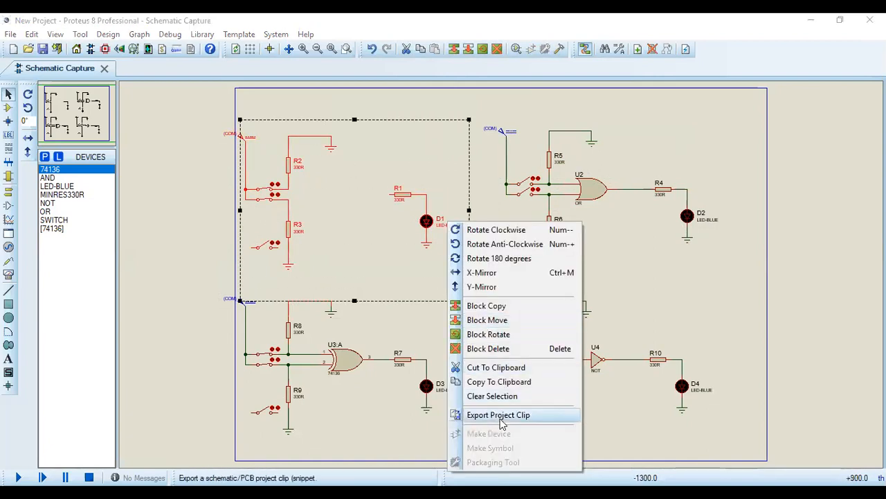
pyautogui.click(483, 367)
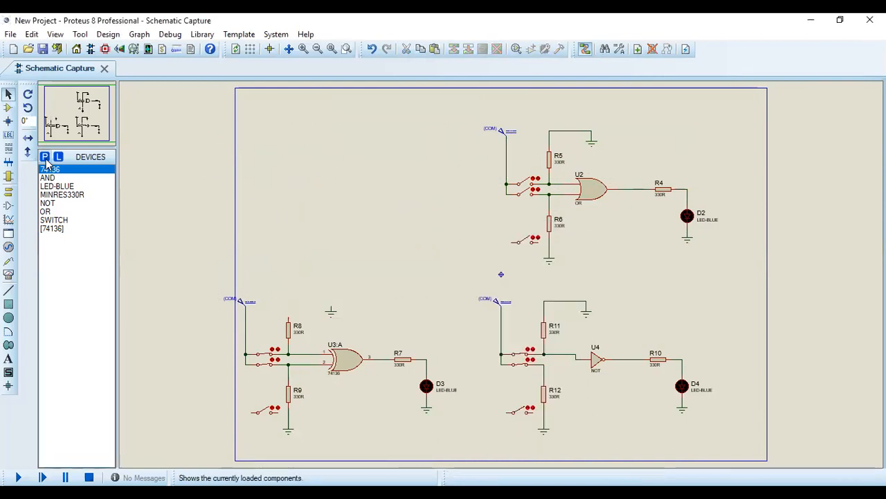
pyautogui.click(7, 109)
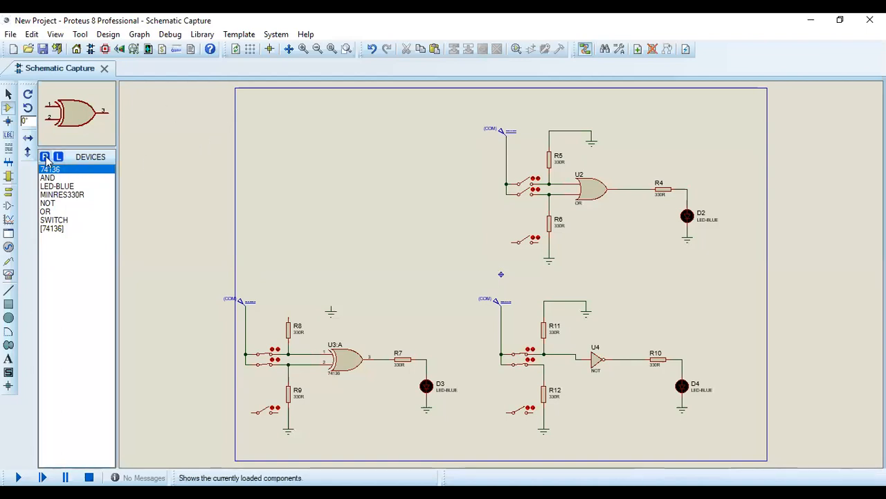
pyautogui.click(46, 160)
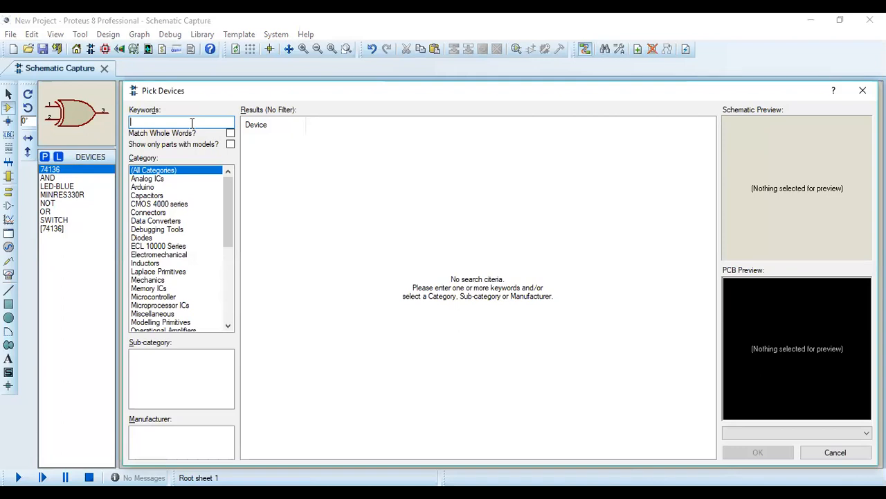
pyautogui.write('and')
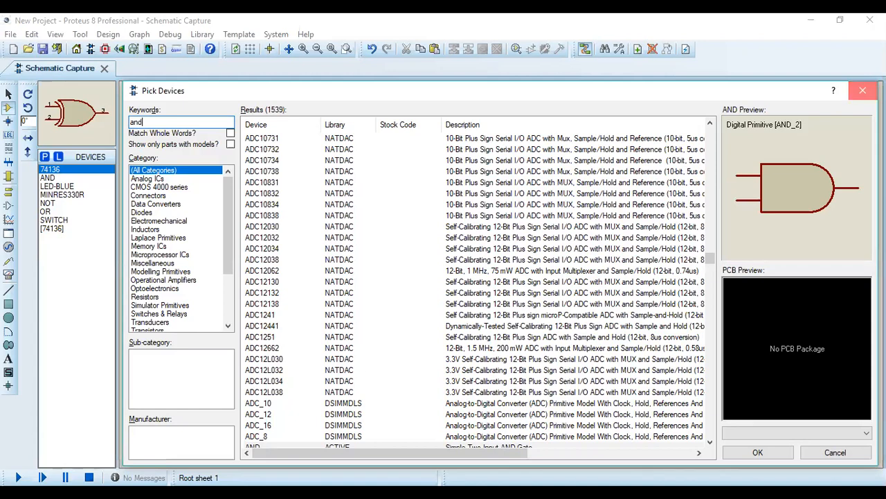
pyautogui.click(863, 91)
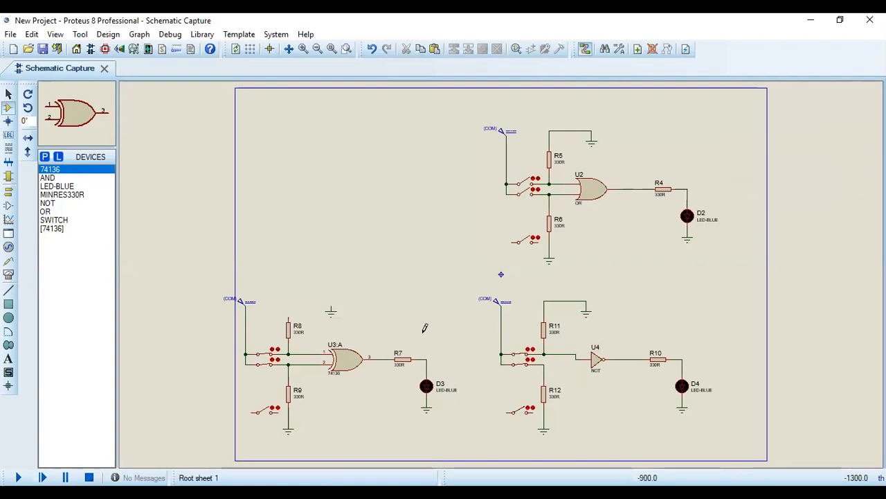
pyautogui.click(45, 159)
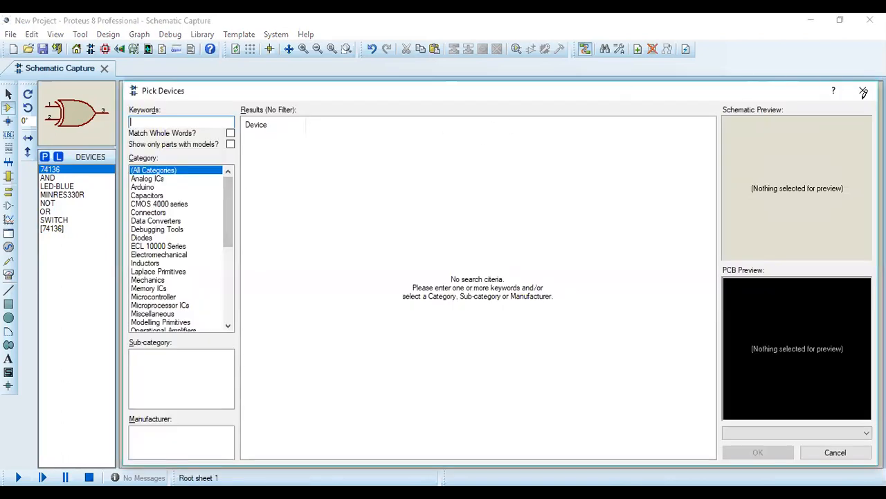
pyautogui.press('Escape')
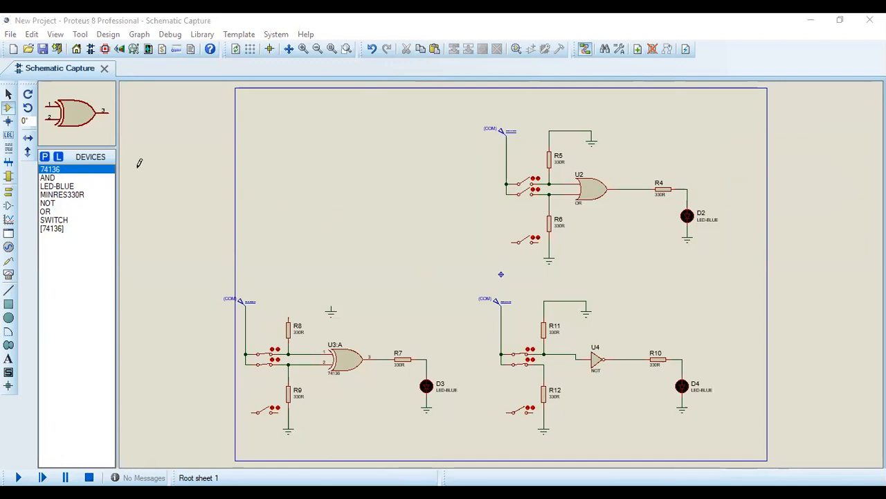
pyautogui.click(46, 158)
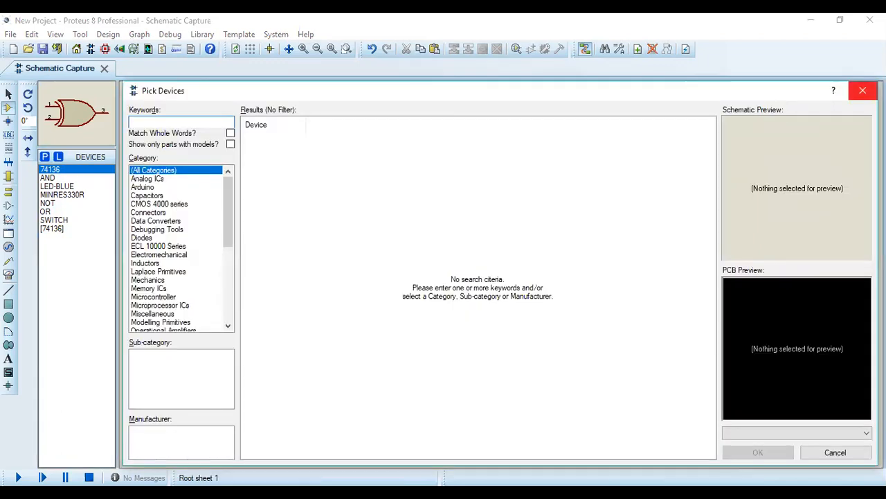
pyautogui.click(863, 90)
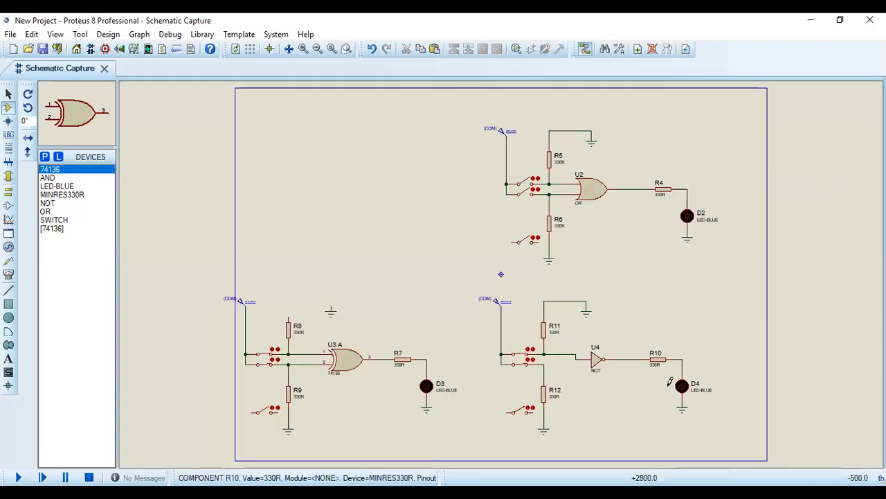
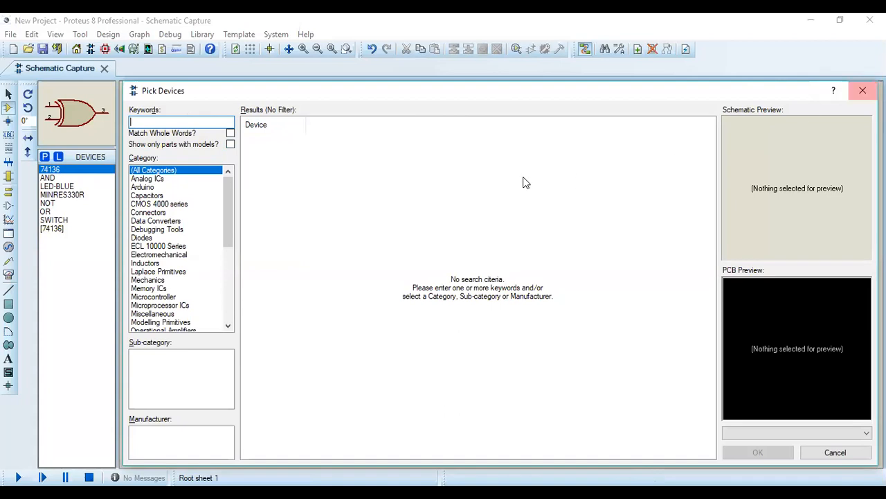
# Search the device library for "and", pick the two-input AND gate, and place one in the empty upper-left area of the sheet
pyautogui.write('and')
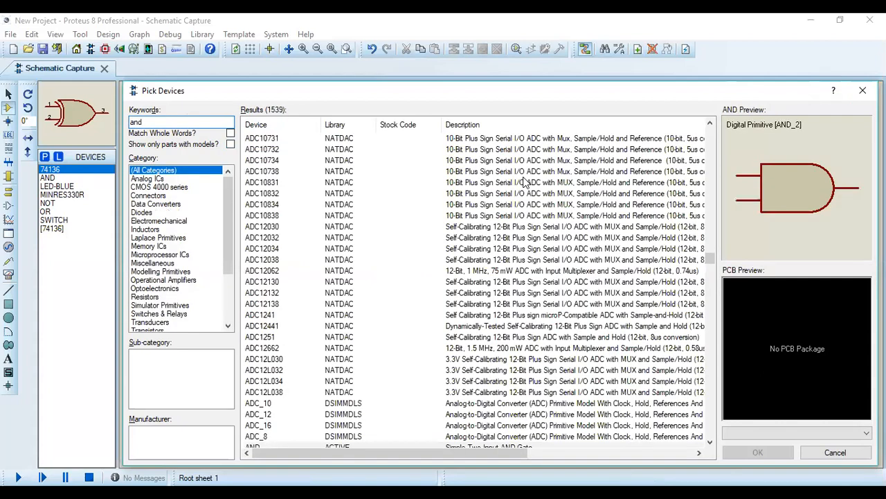
pyautogui.press('Return')
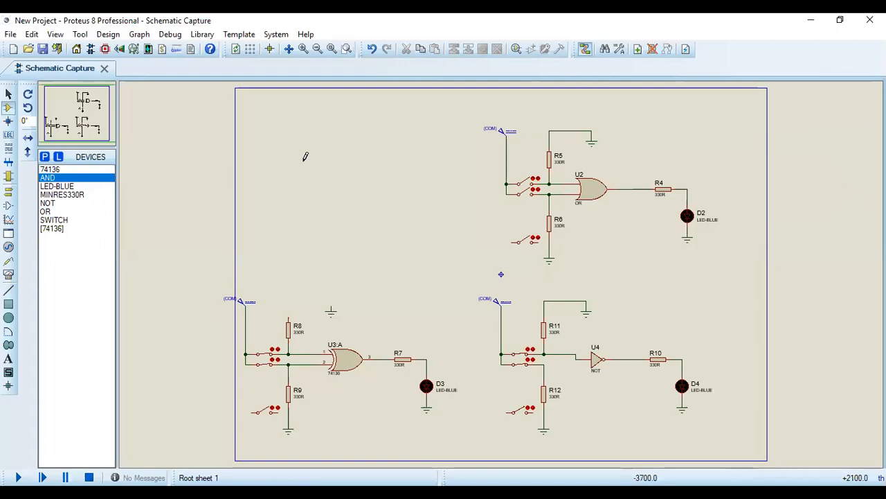
pyautogui.click(325, 129)
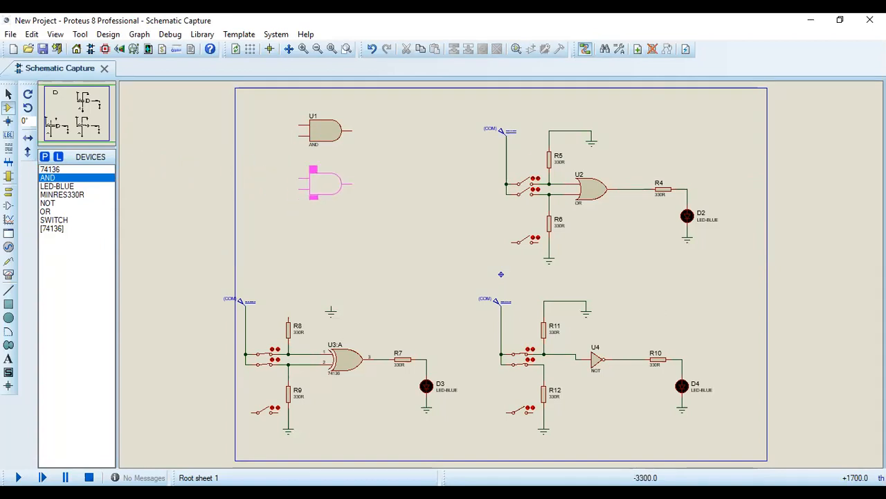
pyautogui.rightClick(175, 140)
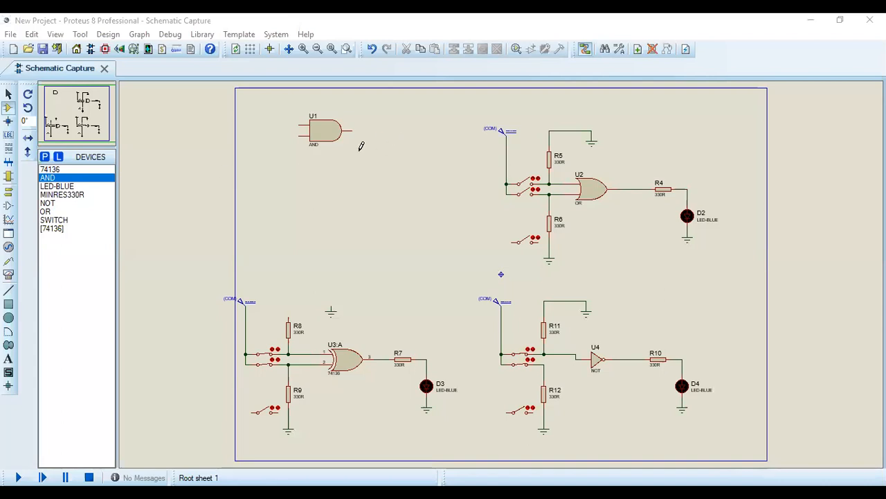
pyautogui.click(336, 143)
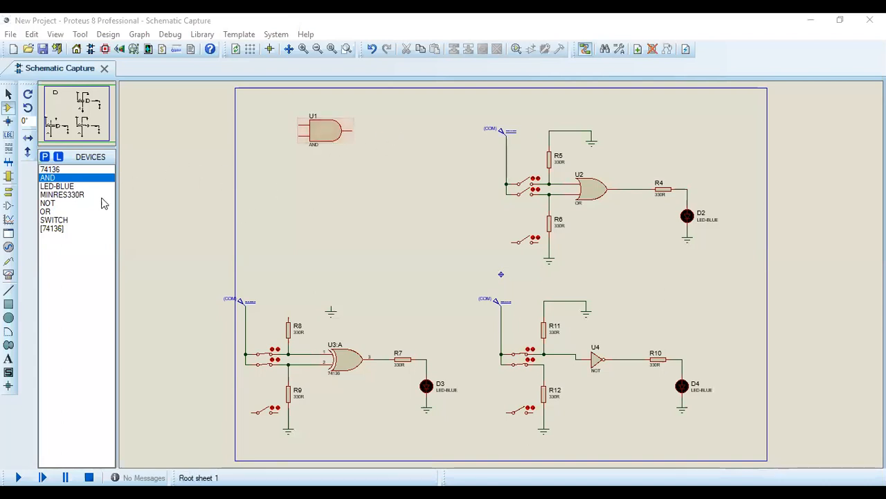
# Place a MINRES330R resistor just below and to the left of AND gate U1
pyautogui.click(61, 194)
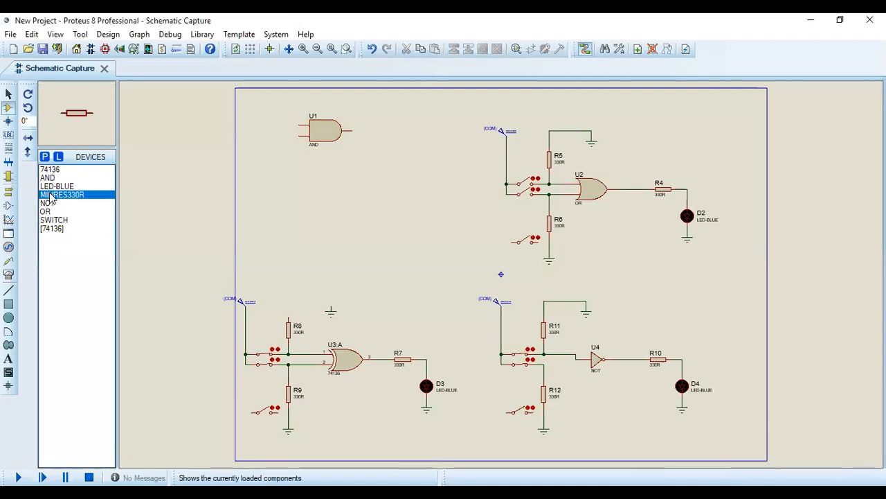
pyautogui.click(45, 157)
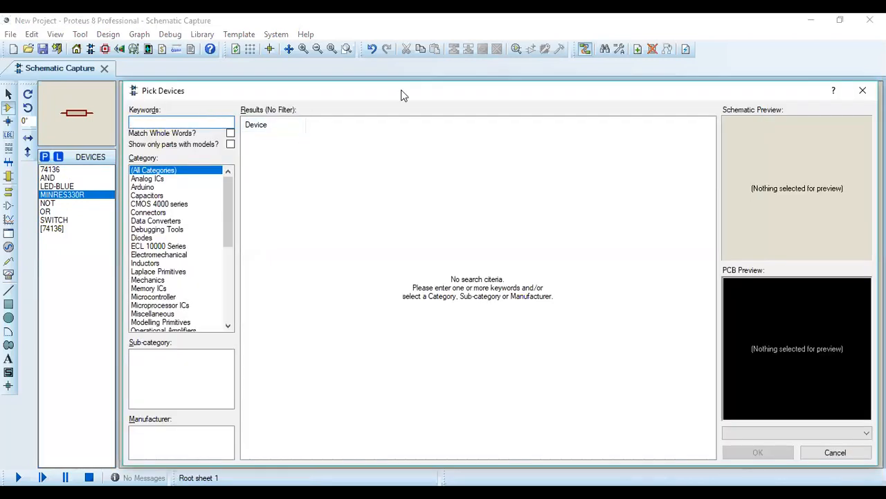
pyautogui.click(863, 90)
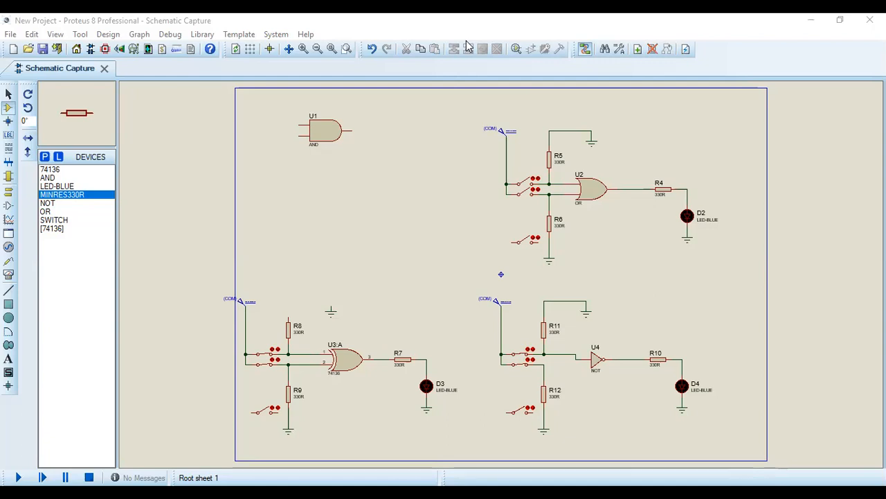
pyautogui.click(47, 159)
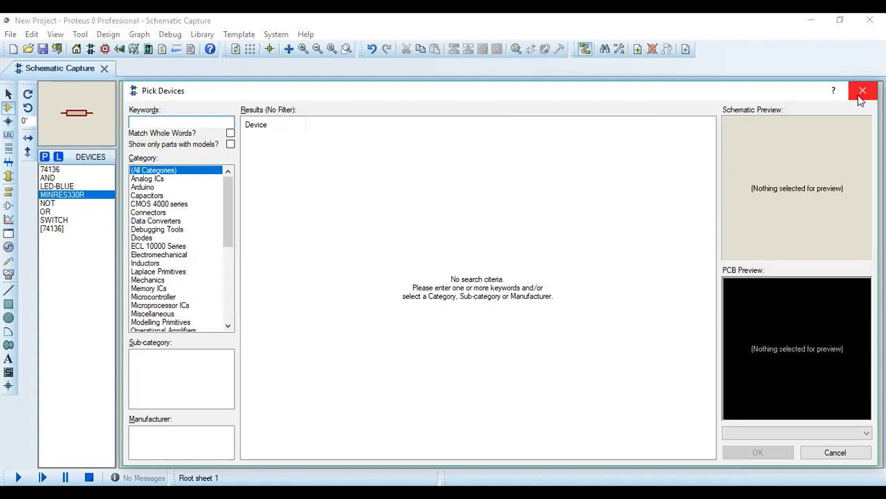
pyautogui.click(862, 94)
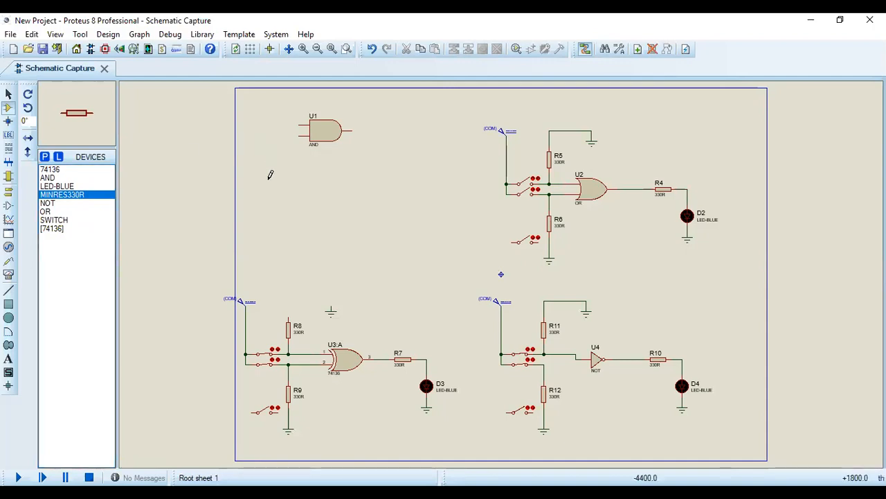
pyautogui.click(287, 169)
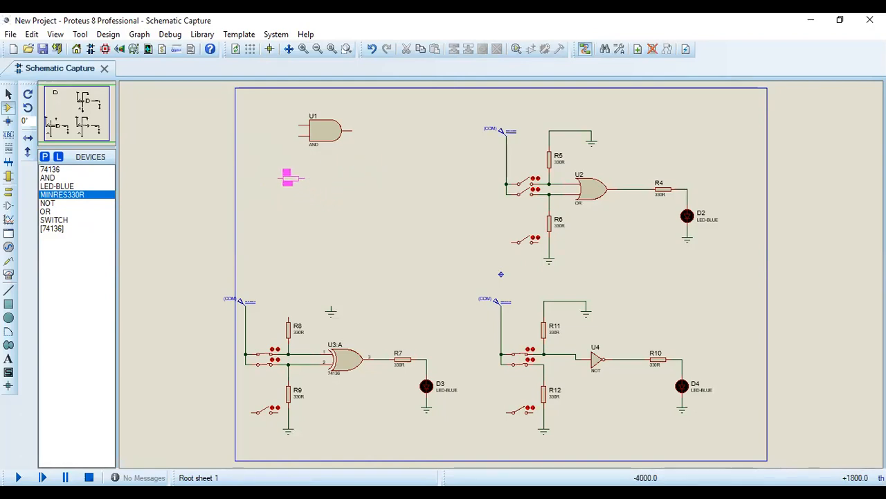
pyautogui.click(272, 171)
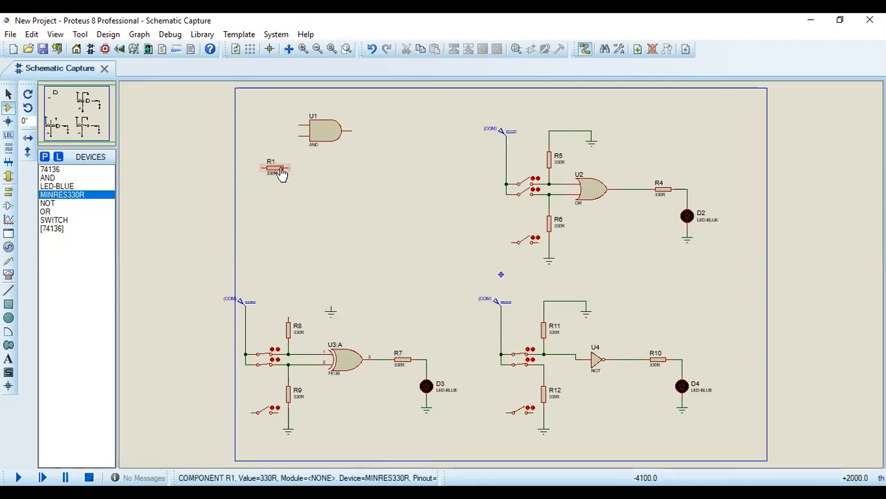
# Rotate resistor R1 clockwise and wire its upper end to the lower input of AND gate U1
pyautogui.click(281, 173)
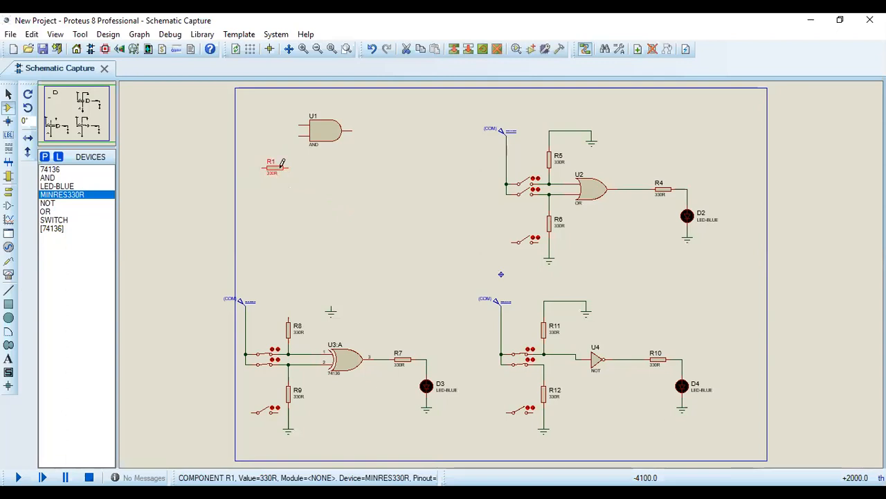
pyautogui.rightClick(295, 173)
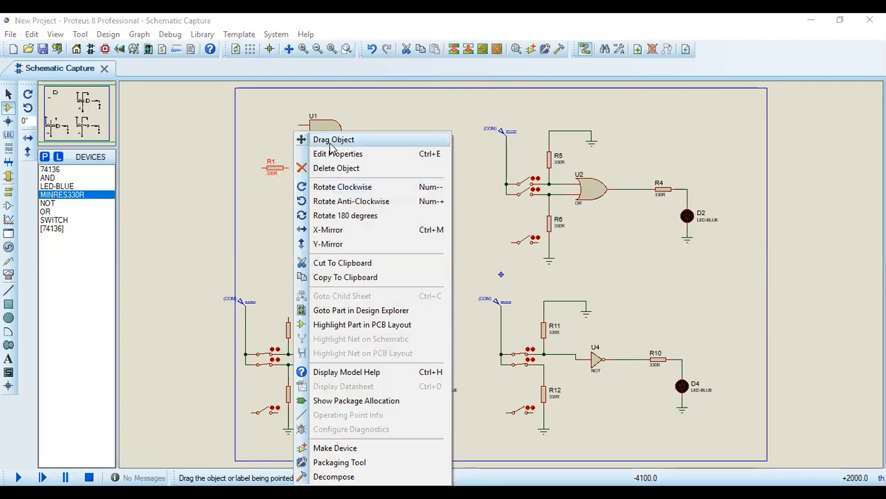
pyautogui.click(331, 185)
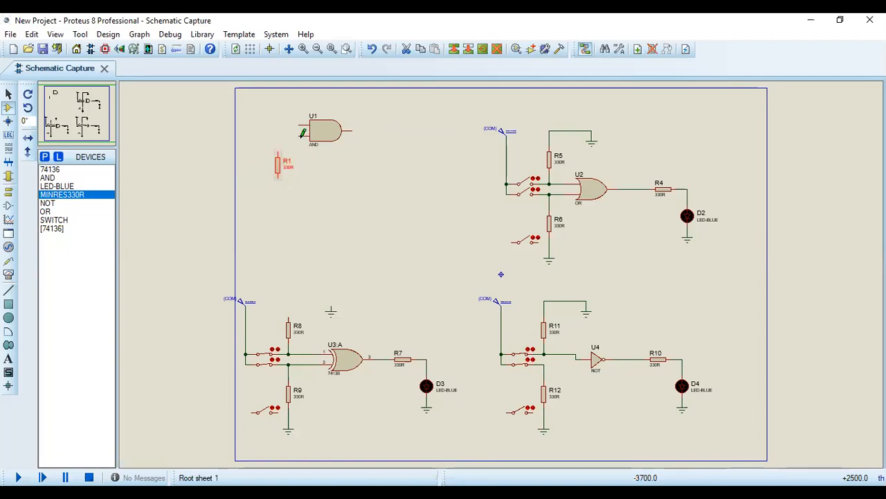
pyautogui.click(302, 132)
pyautogui.click(278, 155)
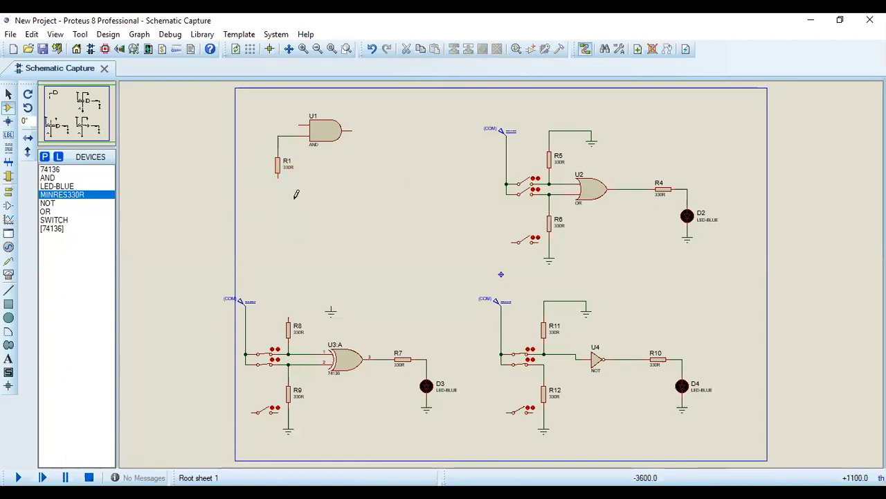
# Place a second MINRES330R resistor above and to the left of AND gate U1 and select it
pyautogui.click(332, 188)
pyautogui.click(273, 113)
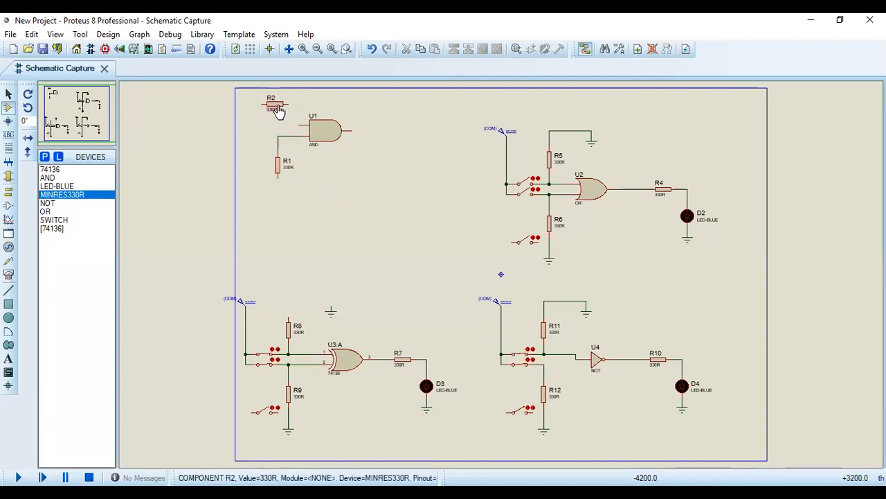
pyautogui.click(281, 111)
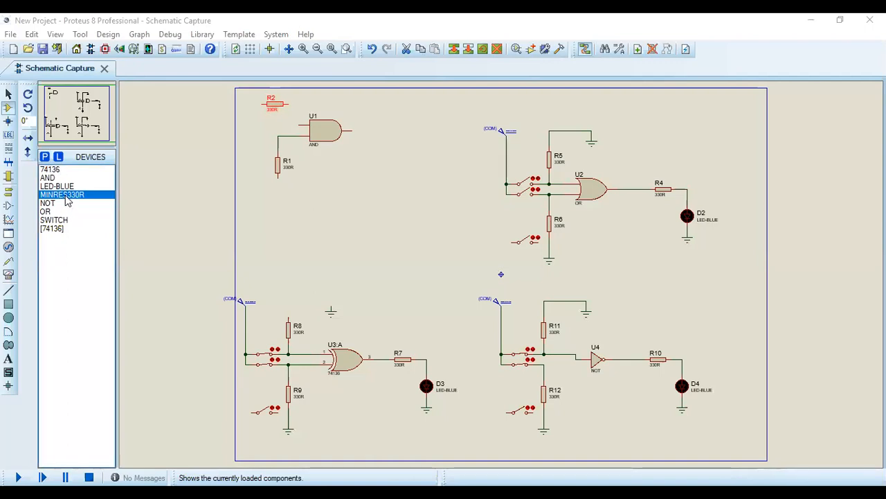
# Find the generic resistor RES in the device library with the keyword "res" and place one beside the output of AND gate U1
pyautogui.click(45, 157)
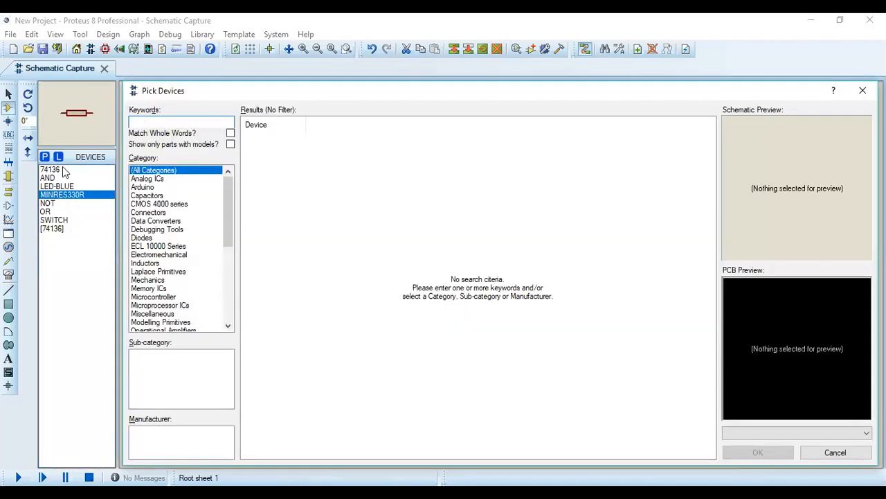
pyautogui.click(196, 120)
pyautogui.write('res')
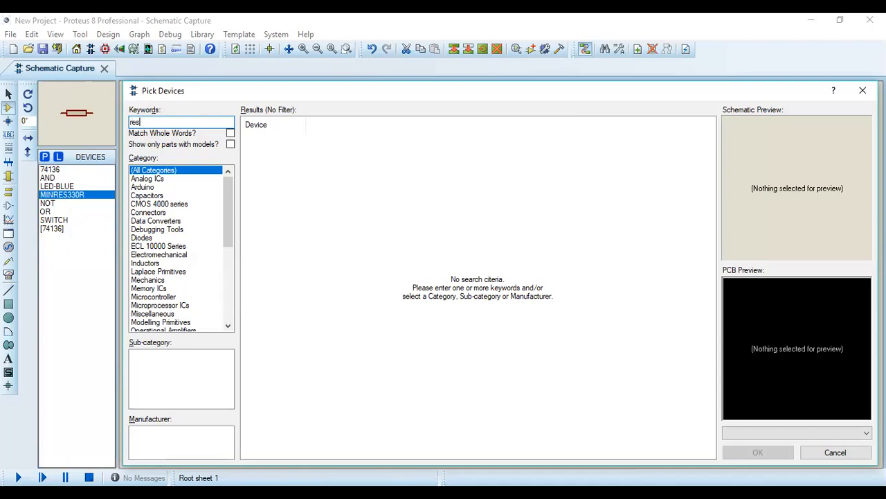
pyautogui.write('i')
pyautogui.press('BackSpace')
pyautogui.press('BackSpace')
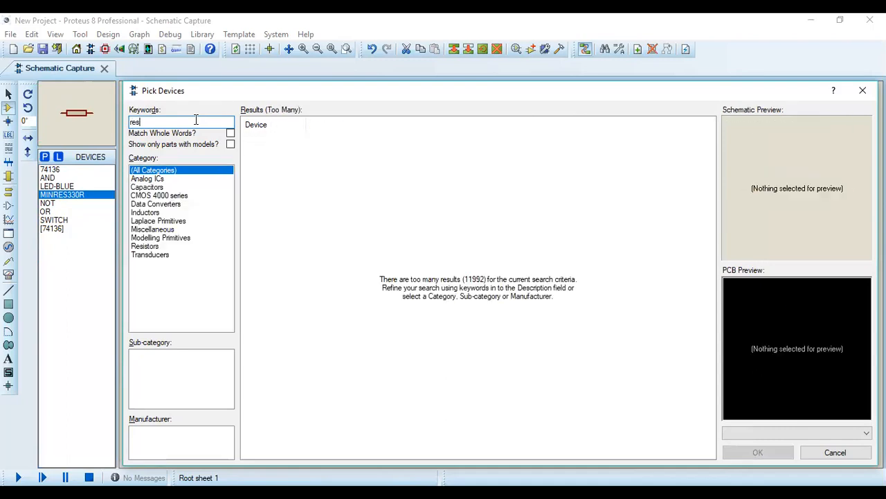
pyautogui.write('d')
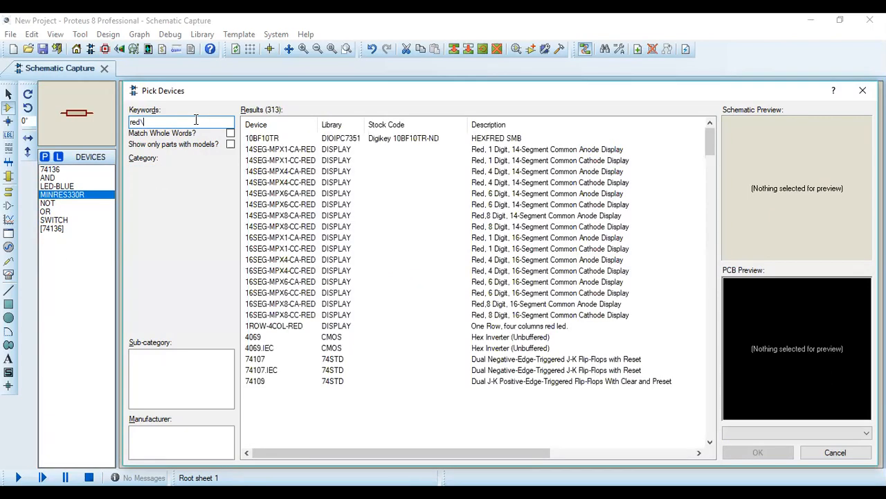
pyautogui.press('BackSpace')
pyautogui.press('BackSpace')
pyautogui.write('s')
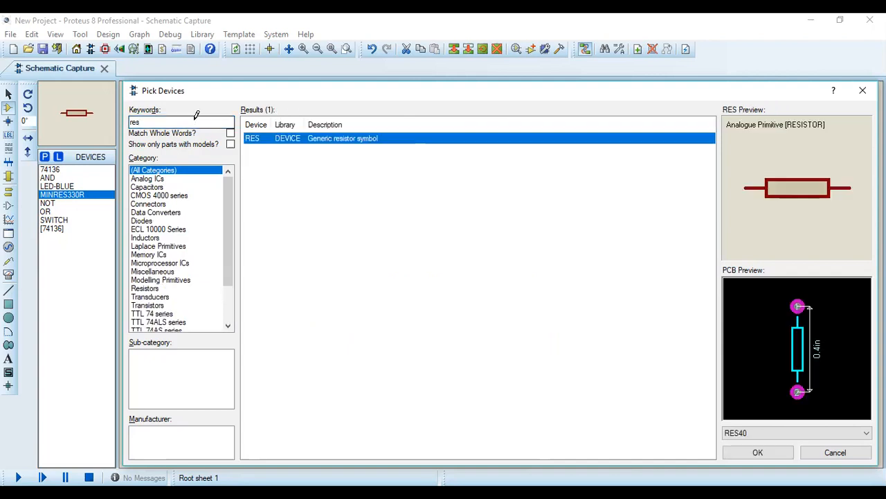
pyautogui.press('Return')
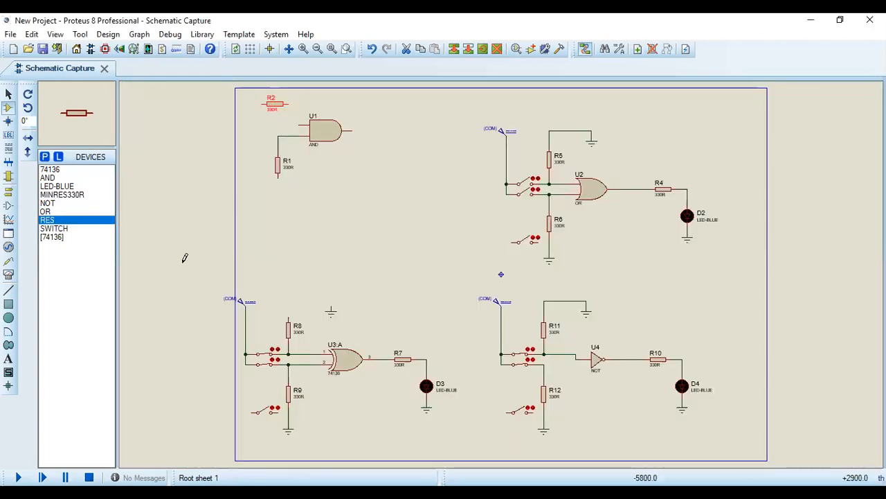
pyautogui.click(279, 190)
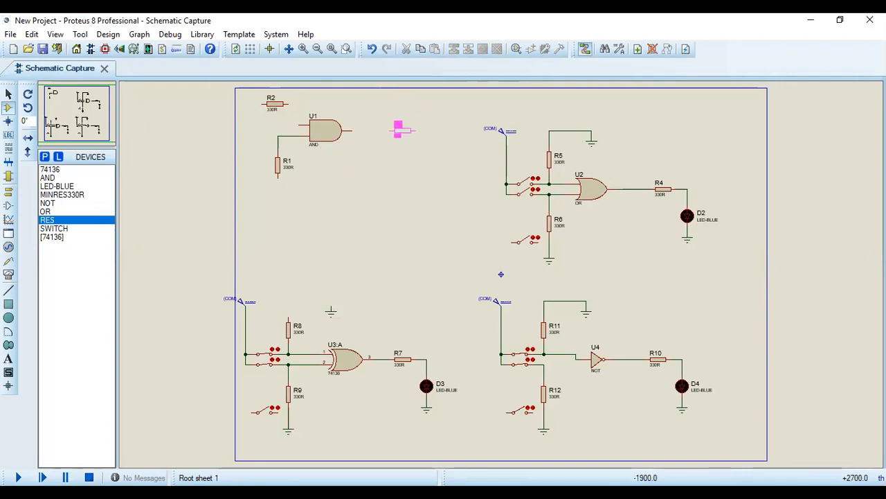
pyautogui.click(392, 131)
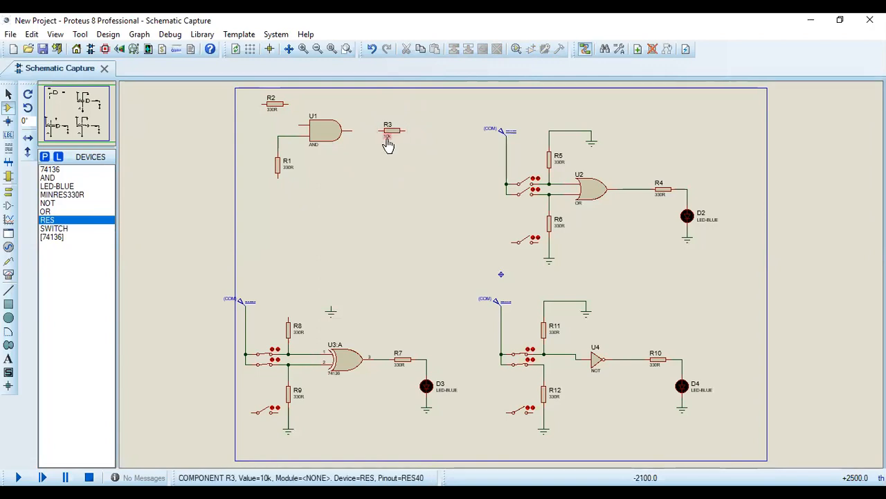
# Set the value of resistor R3 to 330 and wire its near end to the output of AND gate U1
pyautogui.click(389, 145)
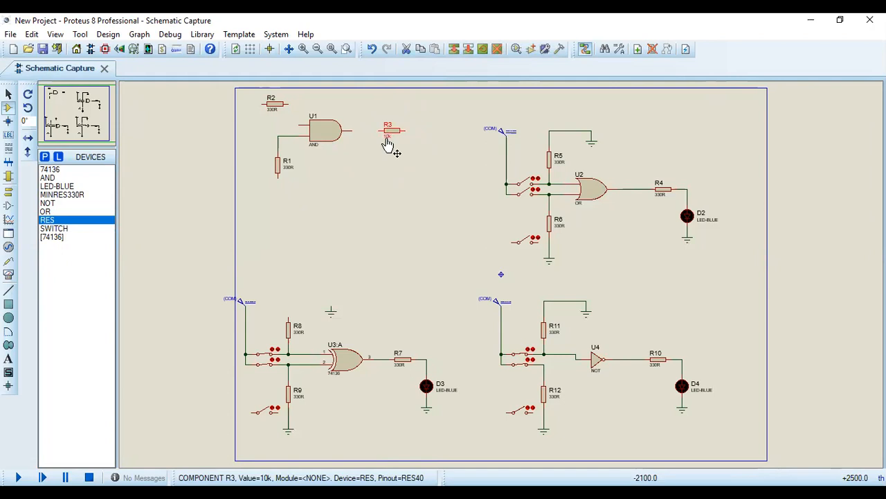
pyautogui.click(389, 143)
pyautogui.click(404, 148)
pyautogui.press('BackSpace')
pyautogui.press('BackSpace')
pyautogui.press('BackSpace')
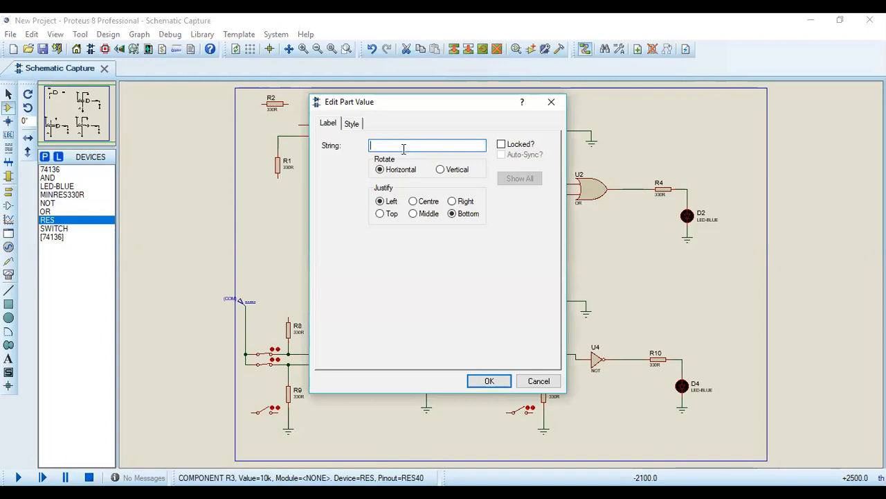
pyautogui.write('330')
pyautogui.press('Return')
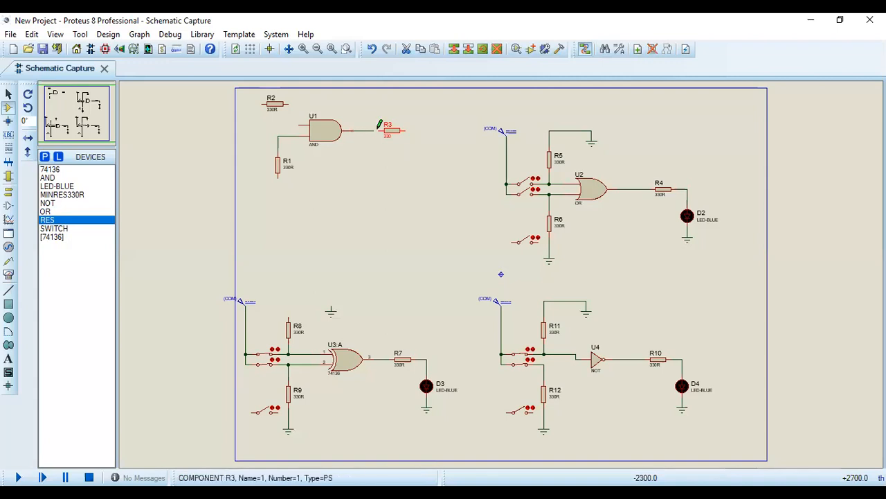
pyautogui.click(379, 130)
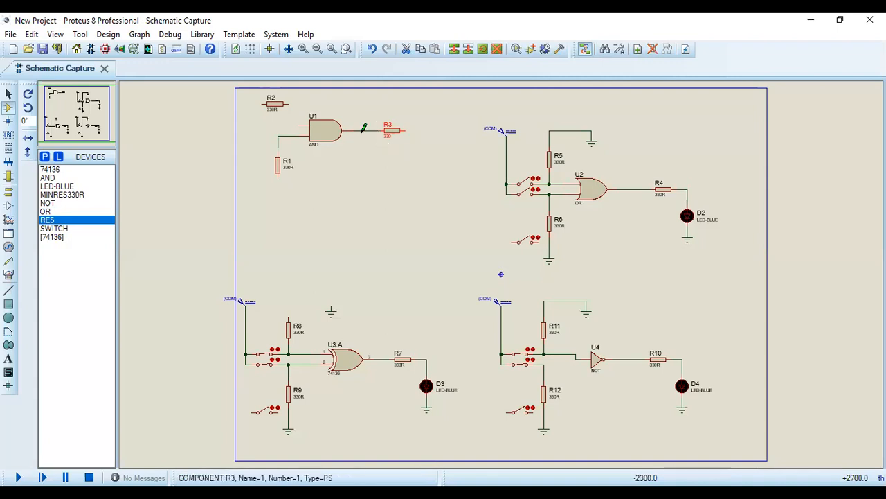
# Rotate resistor R2 clockwise, shift it slightly down and wire its lower end to the upper input of AND gate U1
pyautogui.click(278, 104)
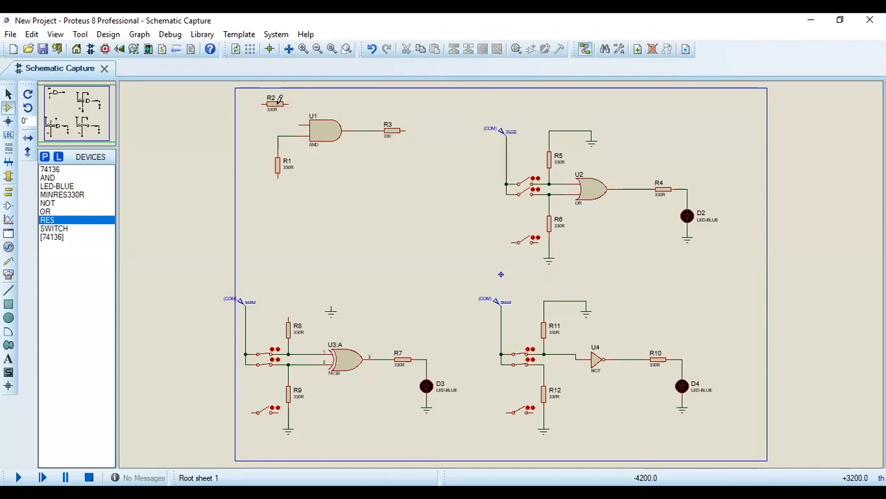
pyautogui.click(277, 105)
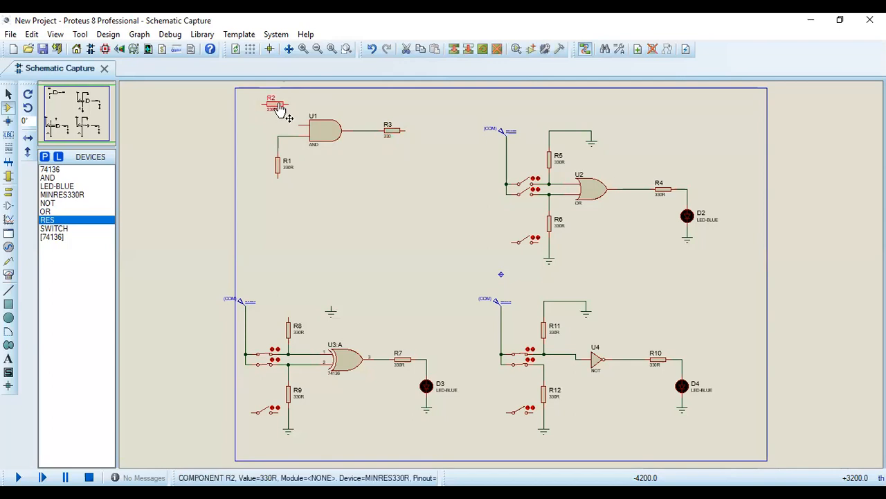
pyautogui.rightClick(294, 101)
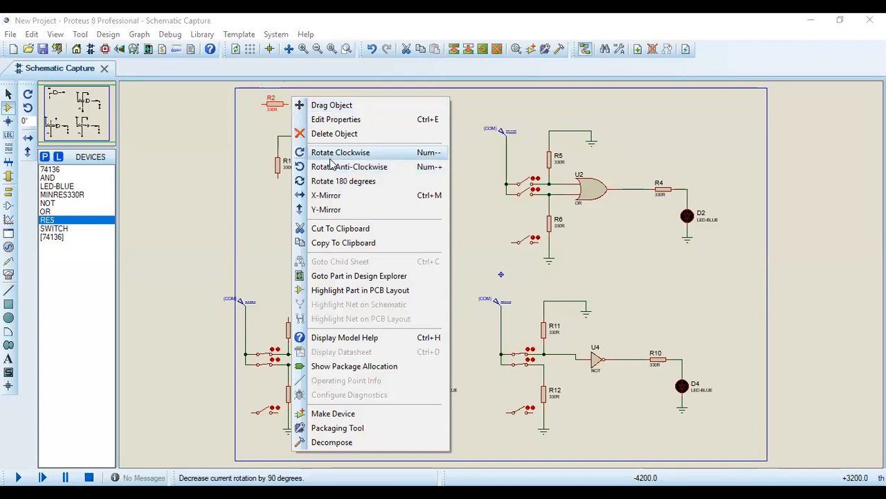
pyautogui.click(332, 154)
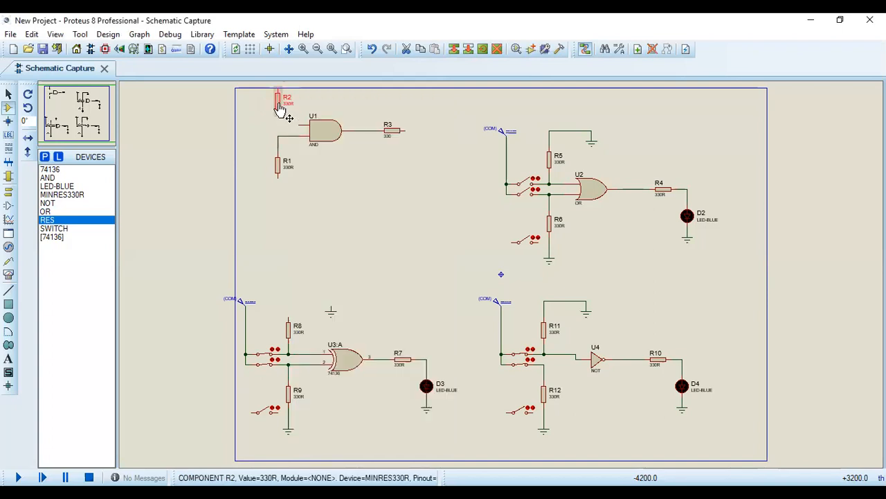
pyautogui.rightClick(281, 100)
pyautogui.click(323, 101)
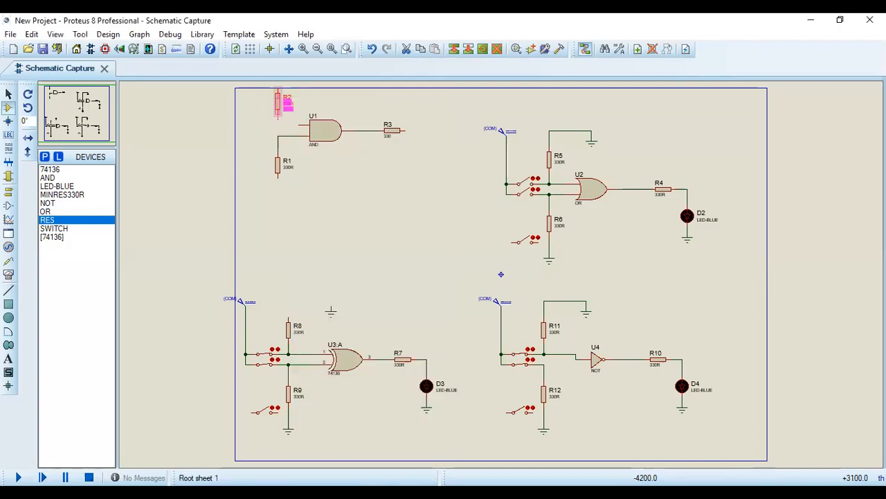
pyautogui.click(279, 113)
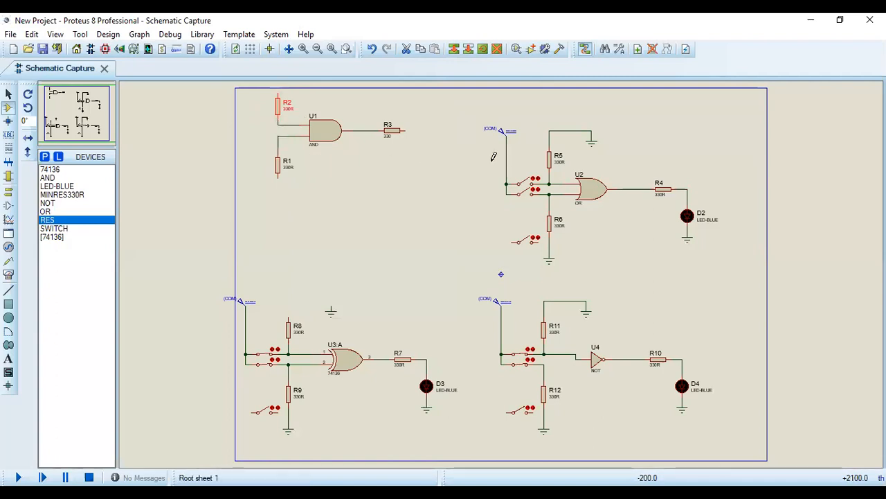
# Place a LED-BLUE just below and to the right of resistor R3 and wire its upper pin to R3's free end
pyautogui.click(57, 185)
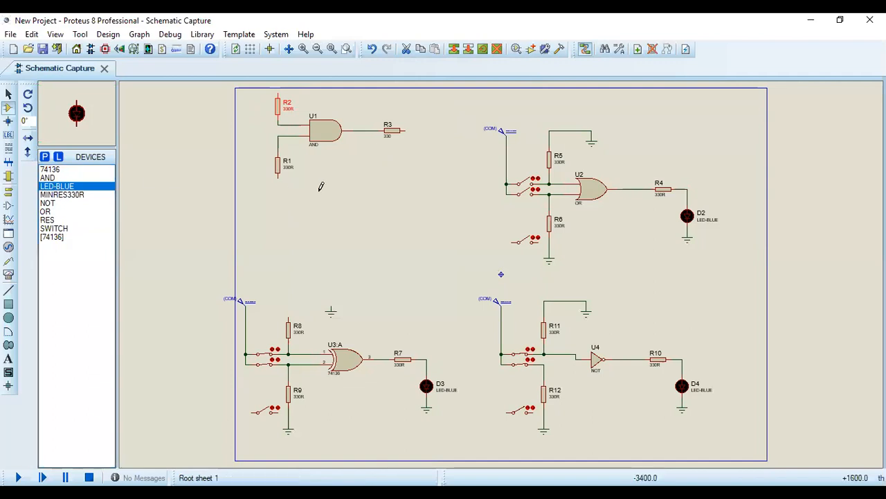
pyautogui.click(435, 163)
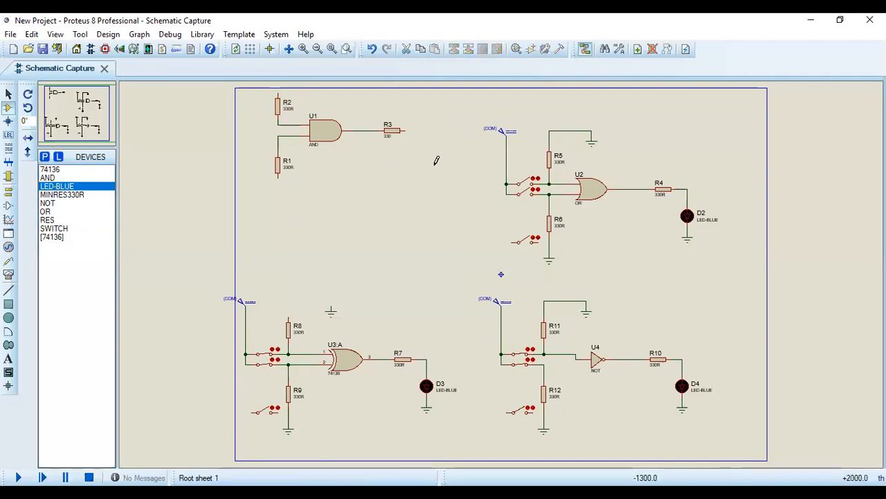
pyautogui.click(434, 165)
pyautogui.click(430, 151)
pyautogui.click(407, 128)
pyautogui.click(427, 144)
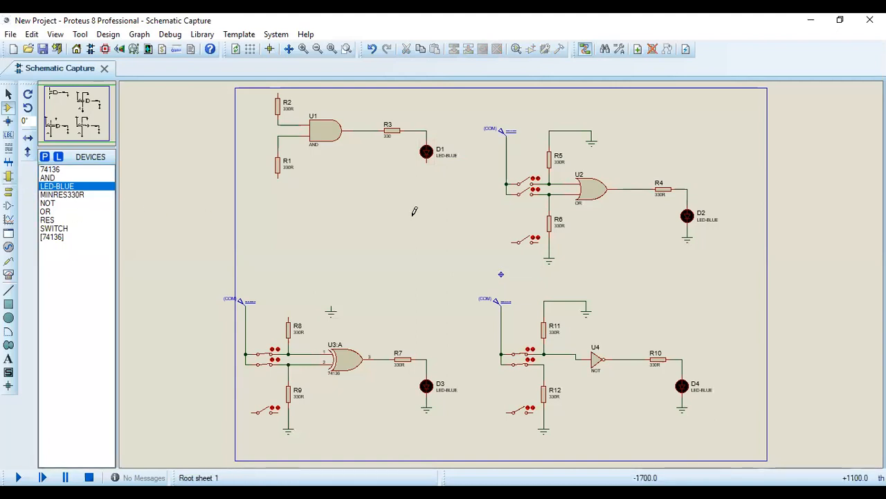
# Place GROUND terminals below LED D1 and below resistor R1, and wire each to the component above it
pyautogui.rightClick(487, 227)
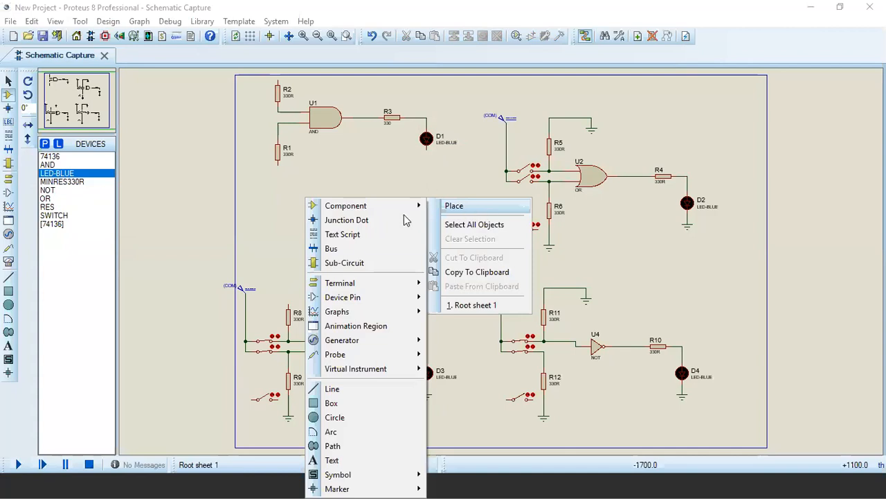
pyautogui.moveTo(373, 284)
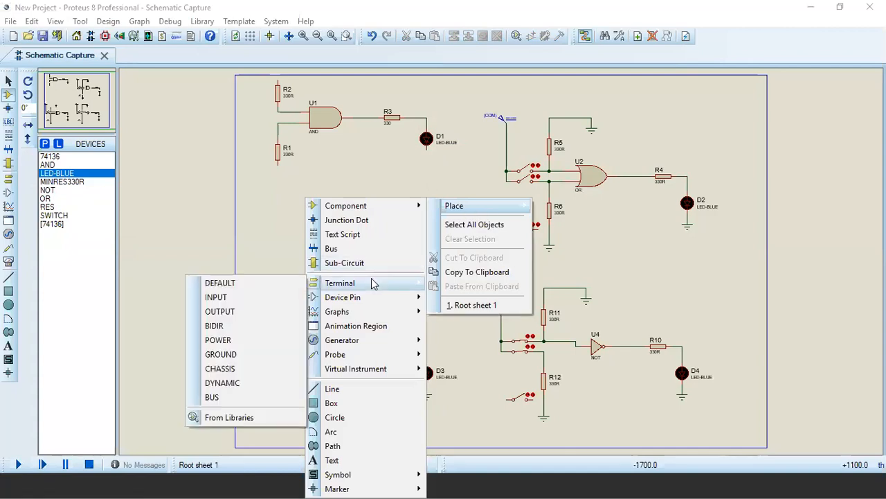
pyautogui.click(221, 354)
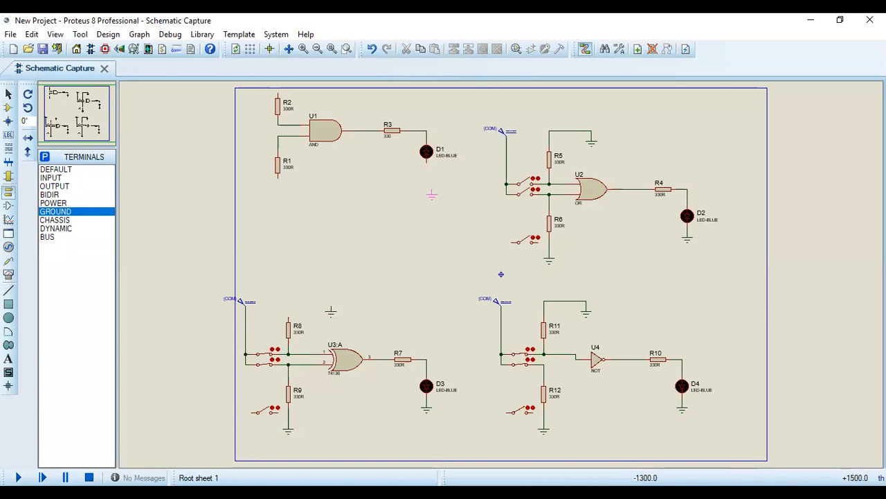
pyautogui.click(428, 178)
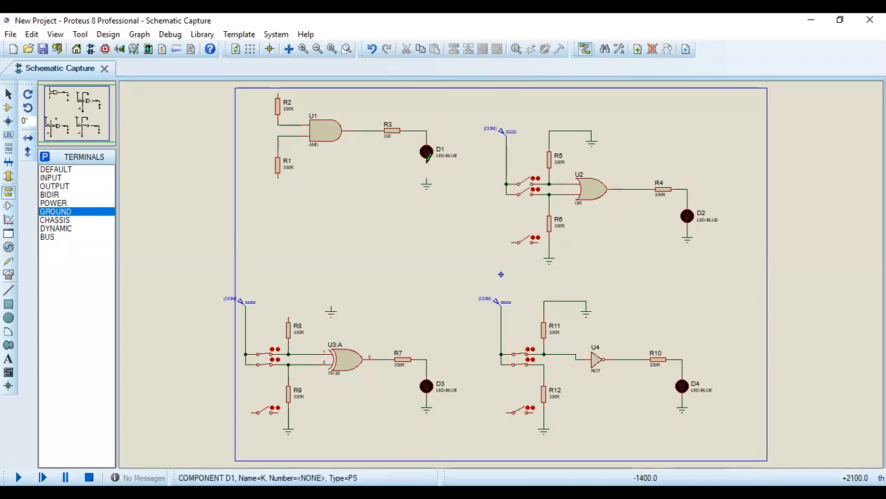
pyautogui.click(426, 183)
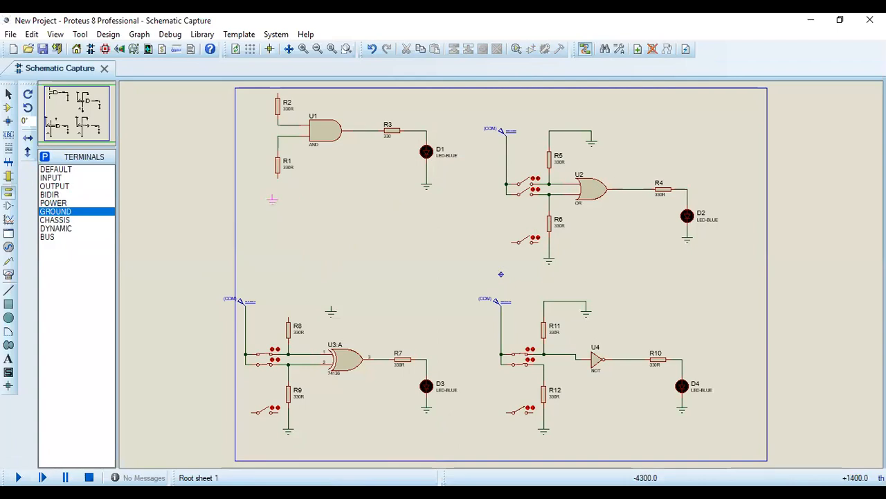
pyautogui.click(277, 194)
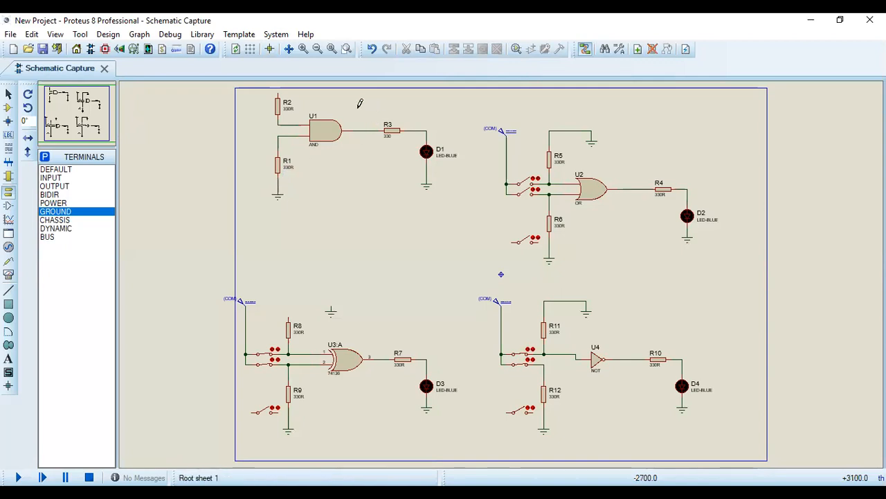
# Place a GROUND terminal above AND gate U1, then shift resistor R2 slightly down and wire its upper end to that ground
pyautogui.click(336, 102)
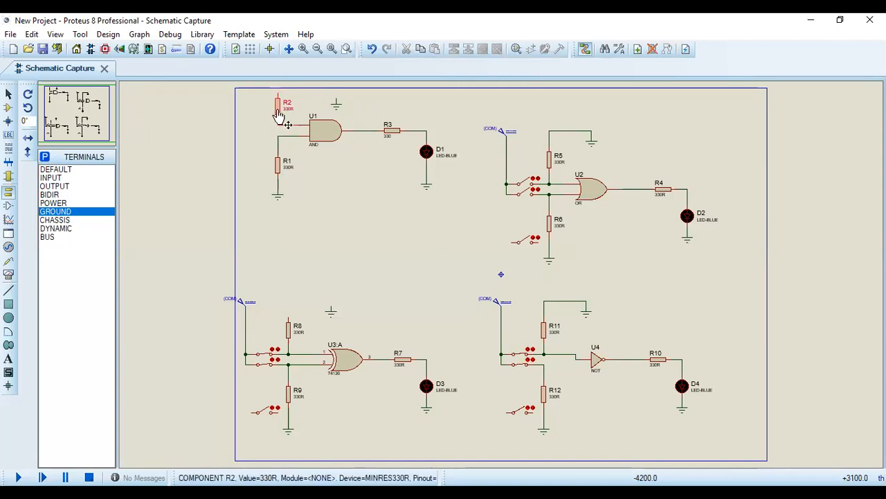
pyautogui.rightClick(281, 105)
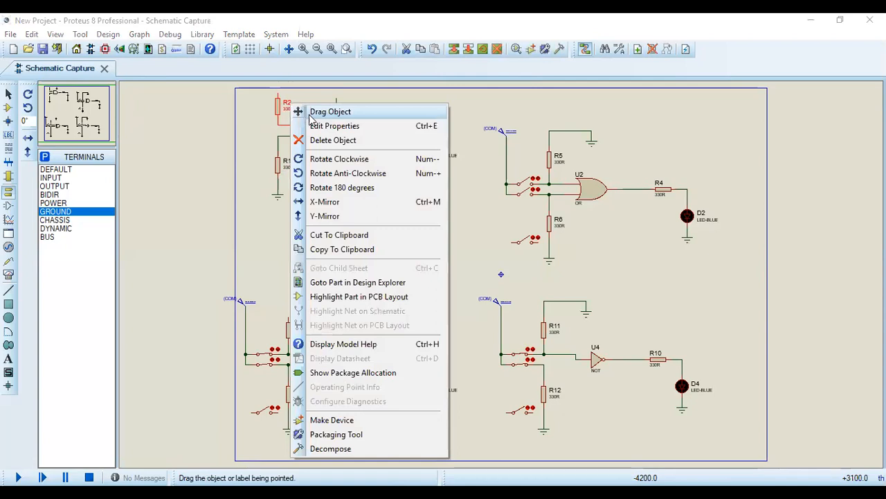
pyautogui.click(313, 113)
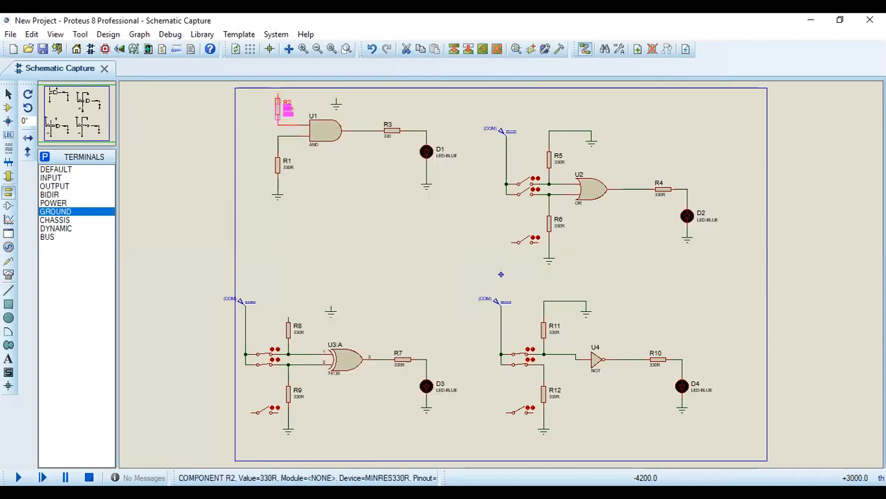
pyautogui.click(287, 119)
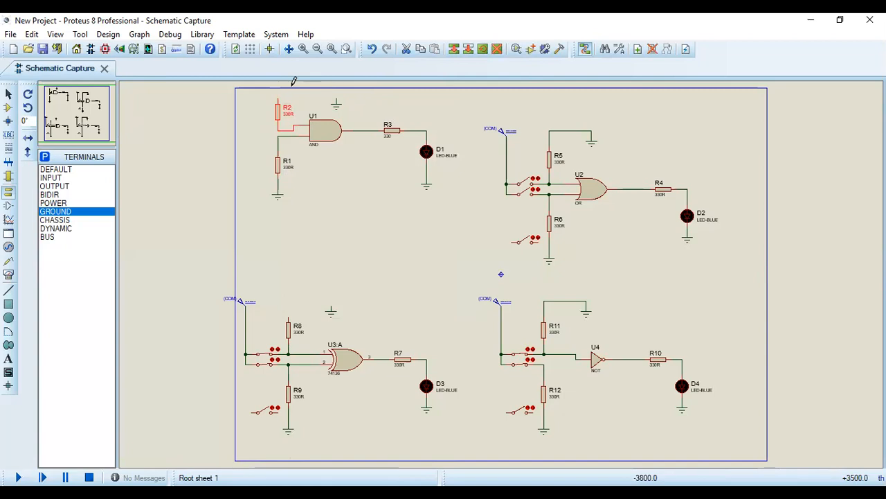
pyautogui.click(332, 90)
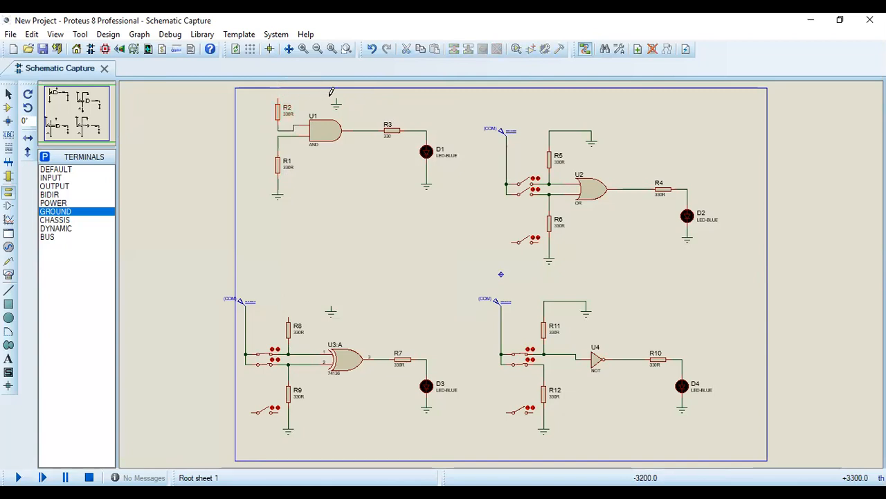
pyautogui.click(279, 96)
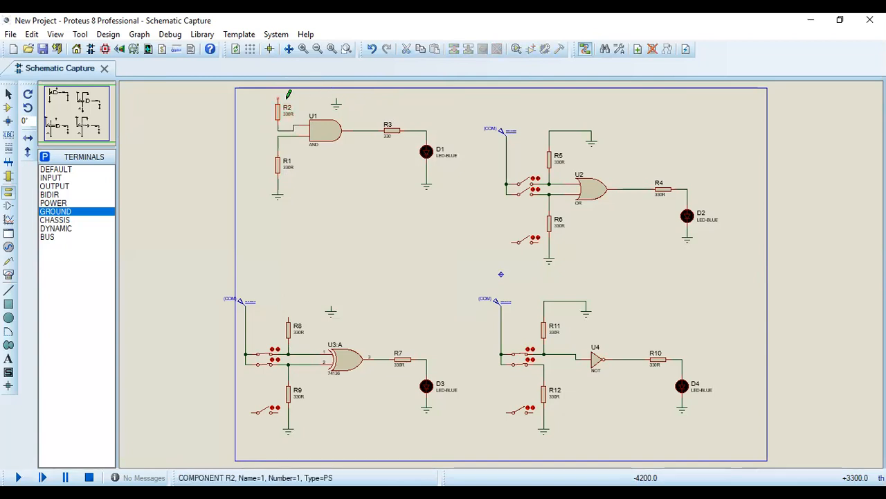
pyautogui.click(338, 92)
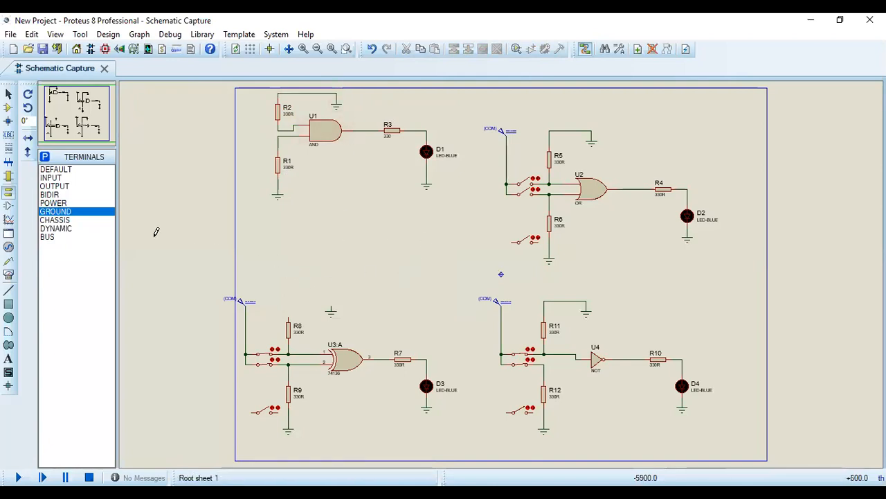
# Place two SWITCH components left of resistors R2 and R1 and wire them to the two input nodes of AND gate U1
pyautogui.click(9, 110)
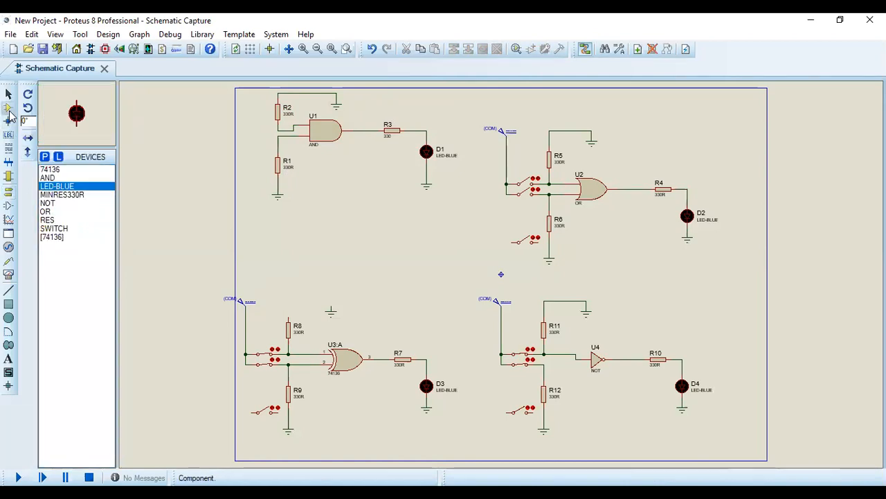
pyautogui.click(66, 228)
pyautogui.click(261, 125)
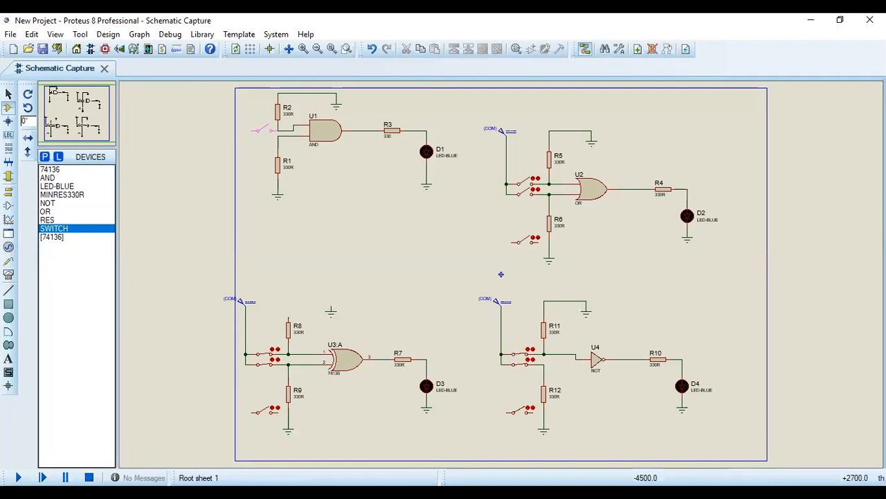
pyautogui.click(259, 125)
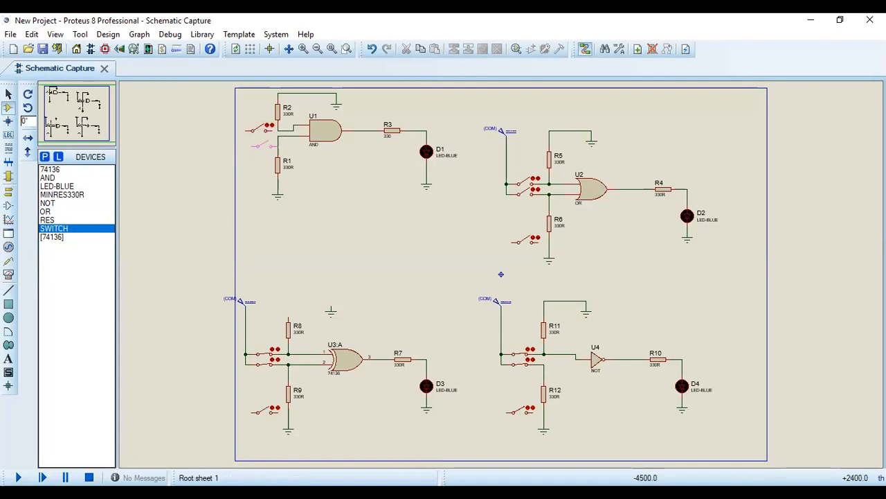
pyautogui.click(259, 144)
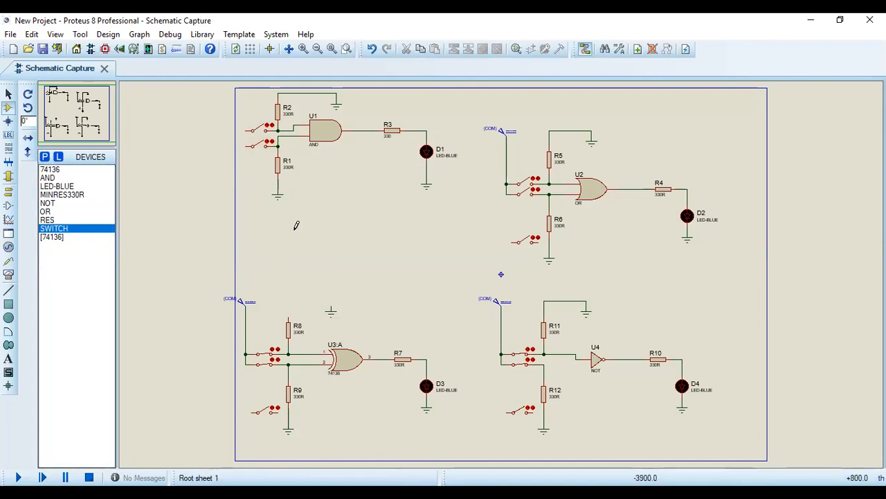
# Place an INPUT terminal above the two switches of the AND gate circuit
pyautogui.rightClick(321, 225)
pyautogui.moveTo(336, 229)
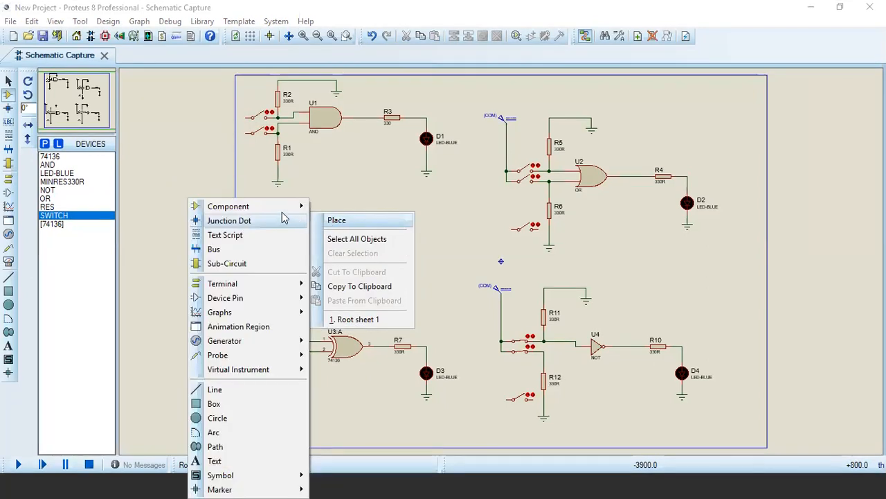
pyautogui.moveTo(277, 213)
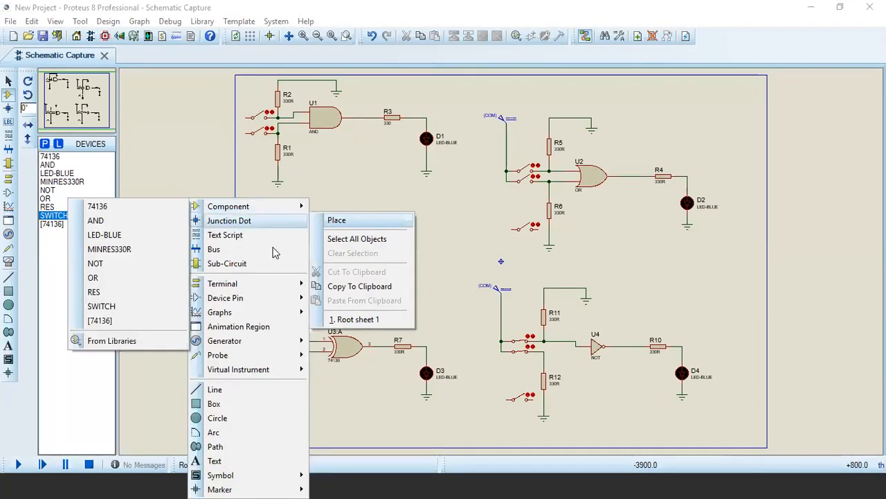
pyautogui.moveTo(250, 287)
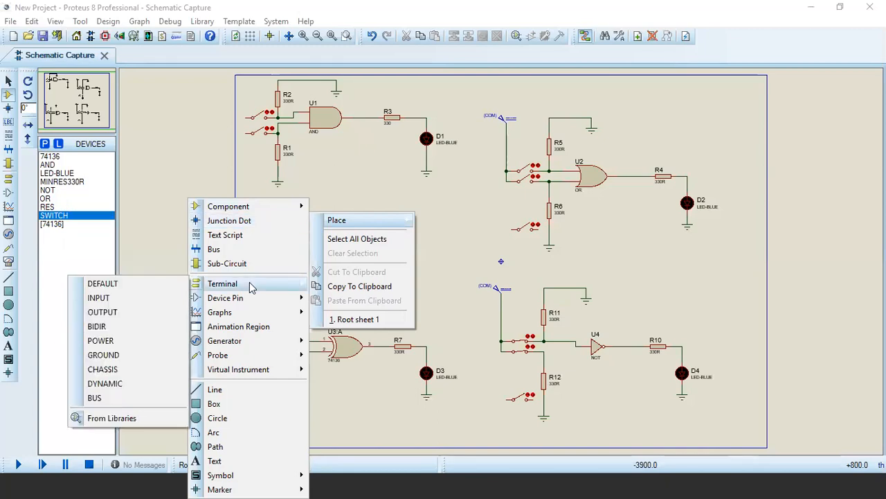
pyautogui.click(98, 298)
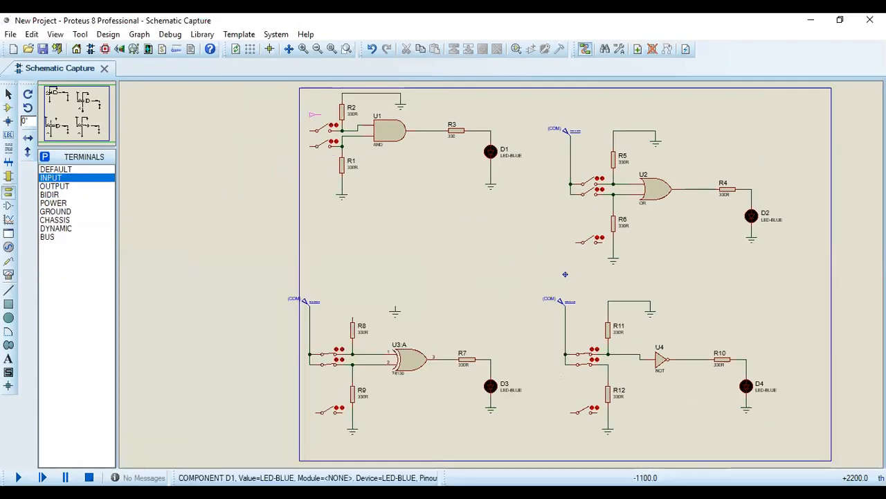
pyautogui.click(310, 104)
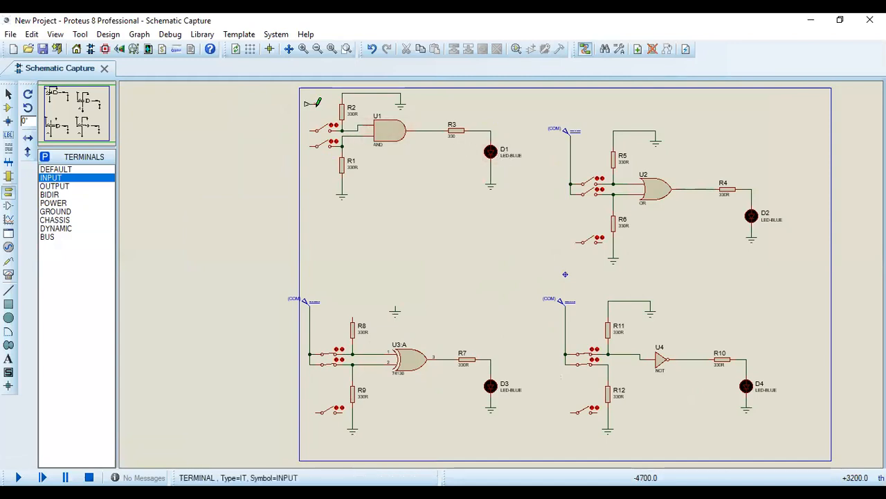
# Wire the INPUT terminal to the free ends of both switches of the AND gate circuit
pyautogui.click(316, 104)
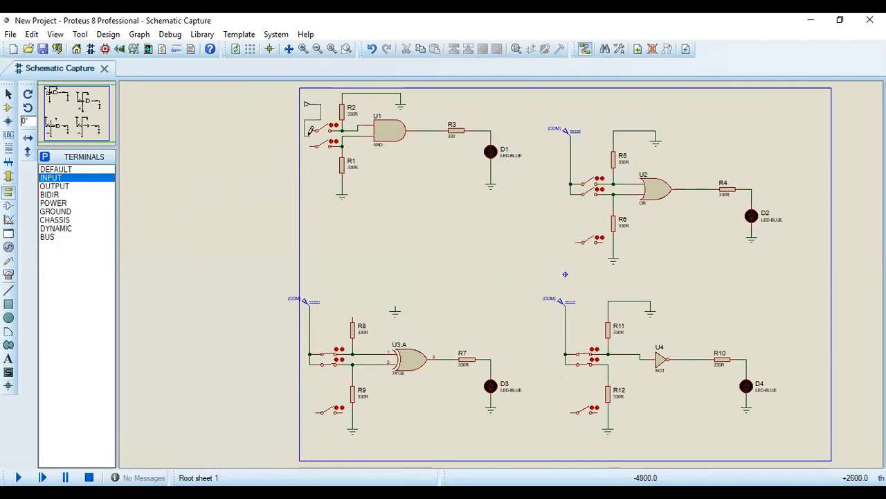
pyautogui.click(315, 145)
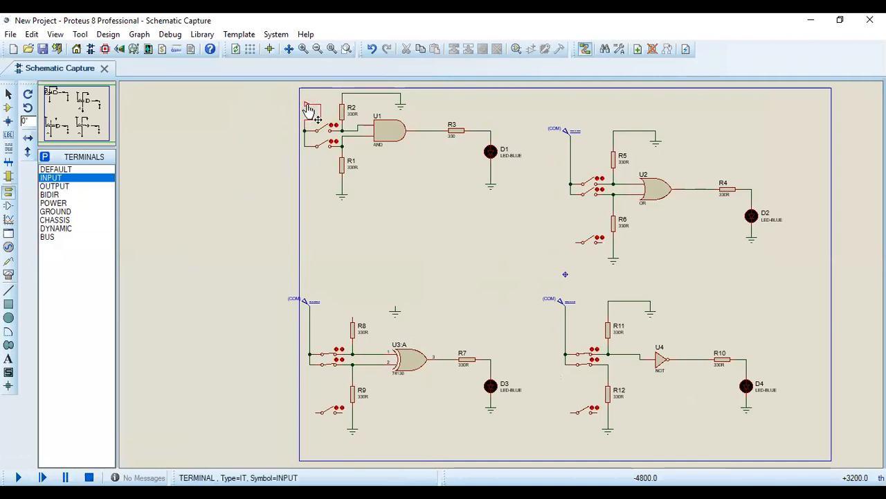
pyautogui.click(311, 111)
pyautogui.doubleClick(311, 111)
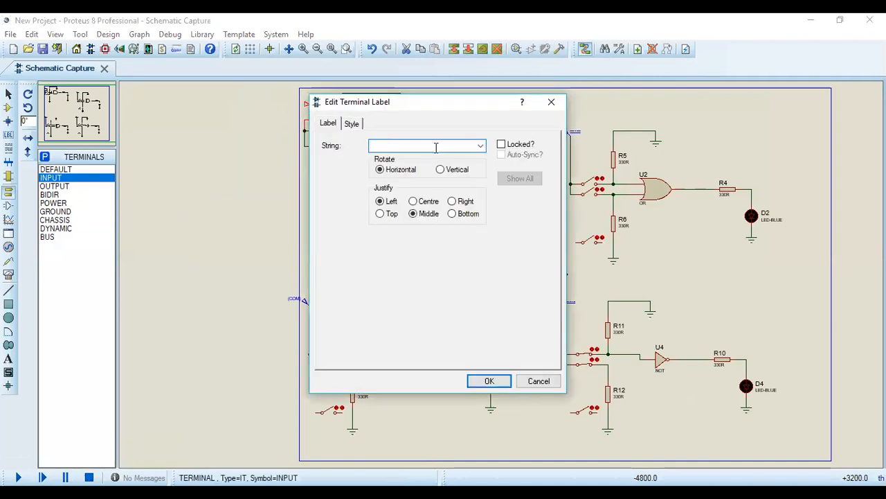
pyautogui.click(552, 103)
# Replace the INPUT terminal above the AND gate's switches with a pasted copy of the OR gate circuit's DC generator
pyautogui.click(567, 133)
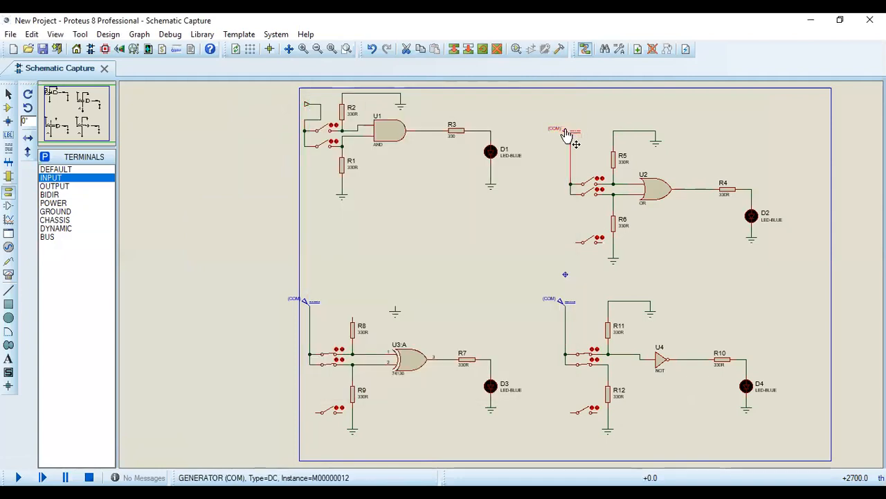
pyautogui.rightClick(579, 127)
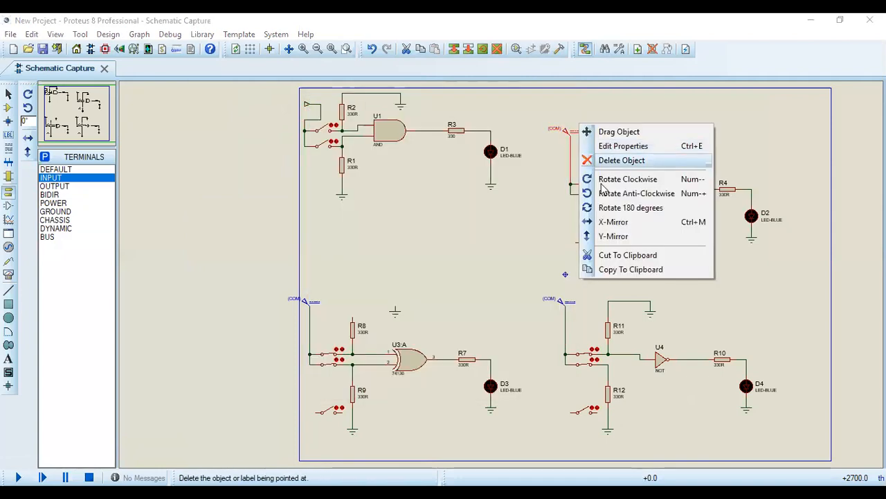
pyautogui.click(602, 270)
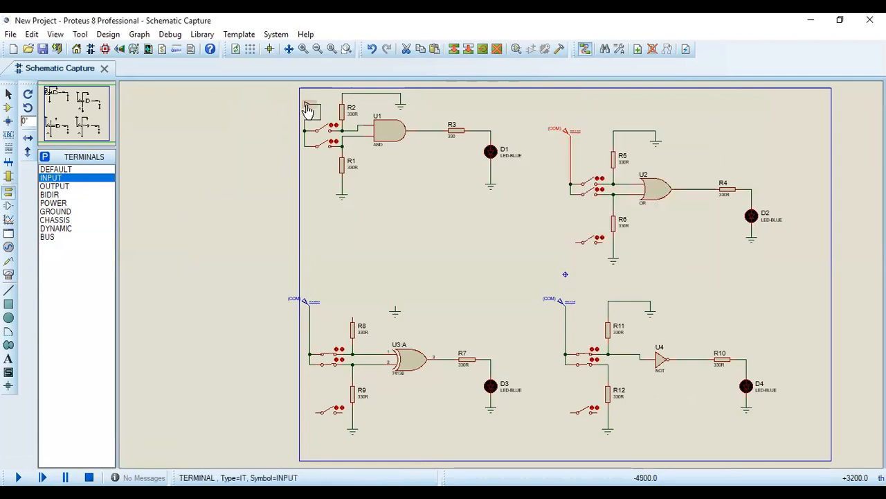
pyautogui.click(309, 110)
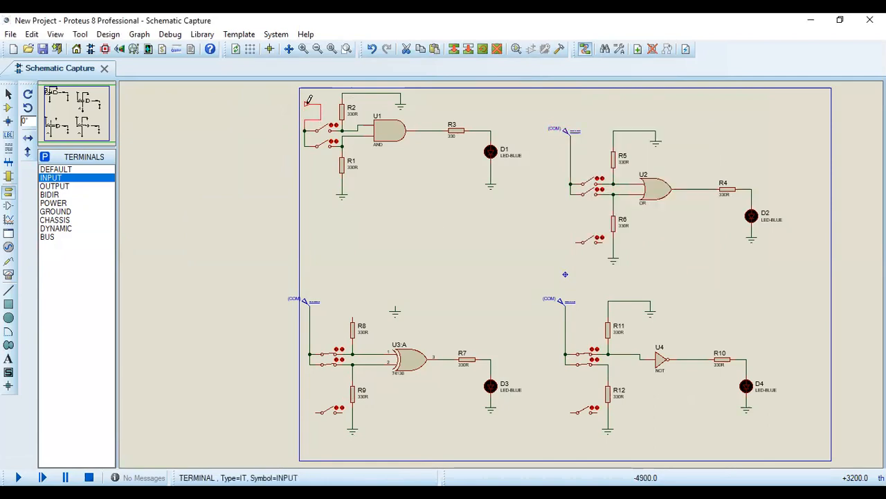
pyautogui.rightClick(310, 100)
pyautogui.click(362, 135)
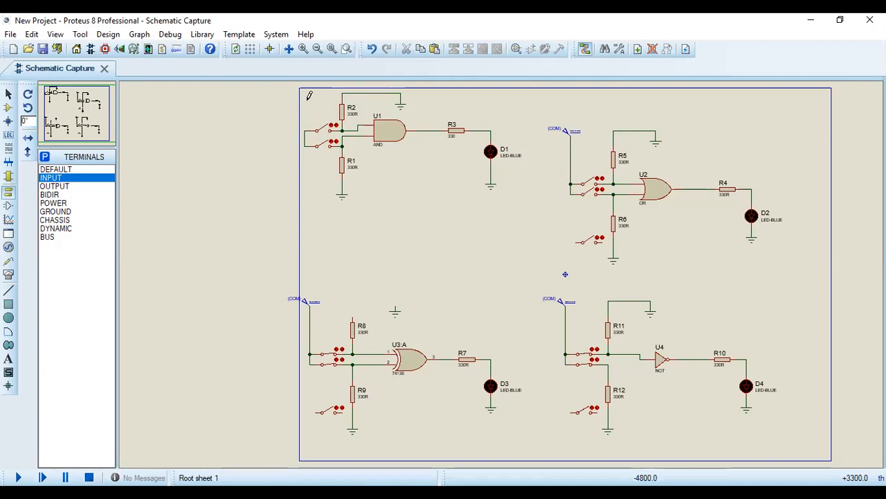
pyautogui.rightClick(310, 95)
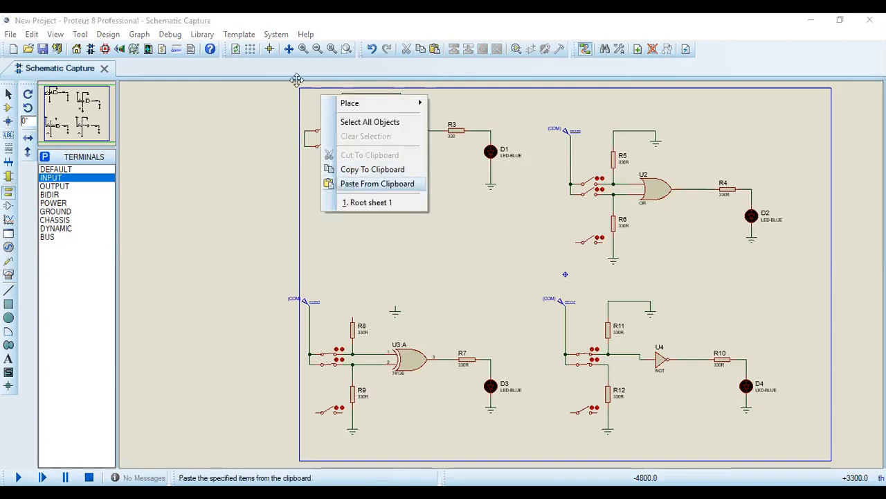
pyautogui.click(367, 182)
pyautogui.click(328, 164)
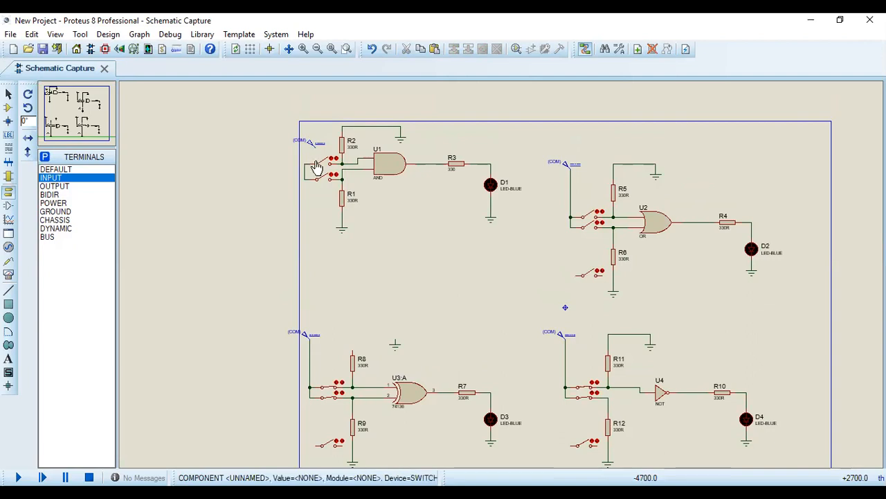
# Move the whole AND gate circuit slightly right and down on the sheet, and wire its DC generator to the two switches
pyautogui.moveTo(513, 126); pyautogui.dragTo(311, 242)
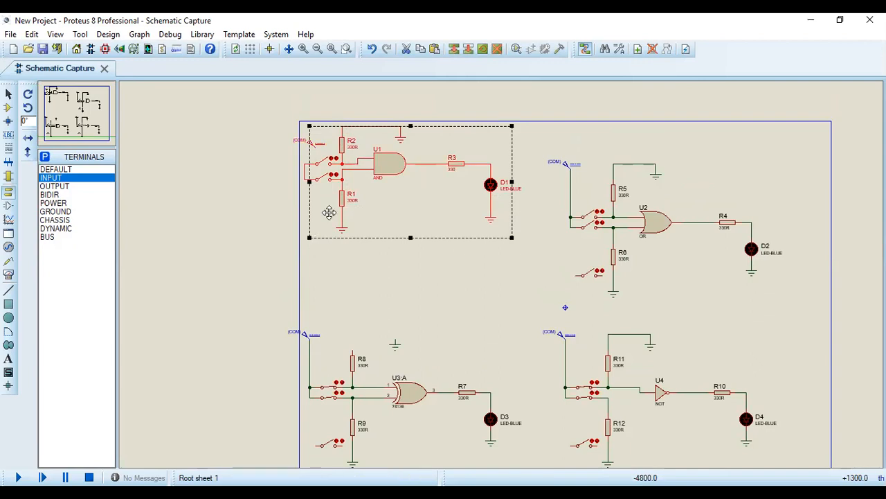
pyautogui.moveTo(370, 168); pyautogui.dragTo(402, 211)
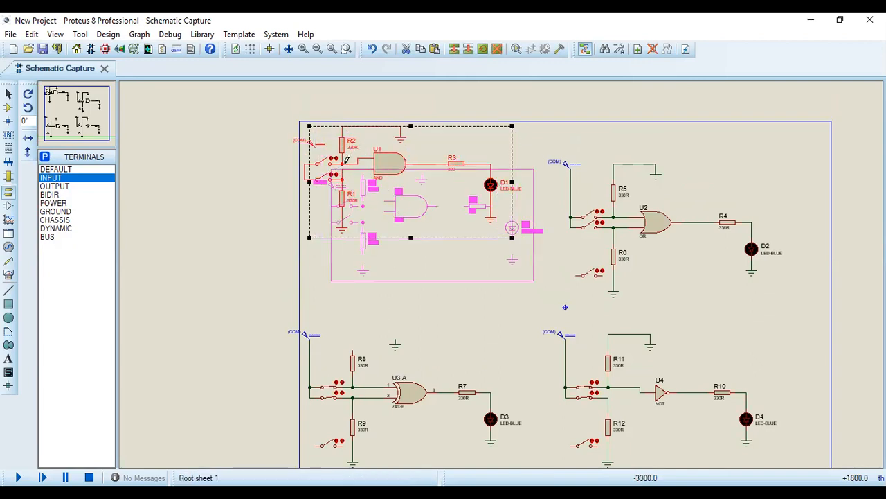
pyautogui.click(353, 190)
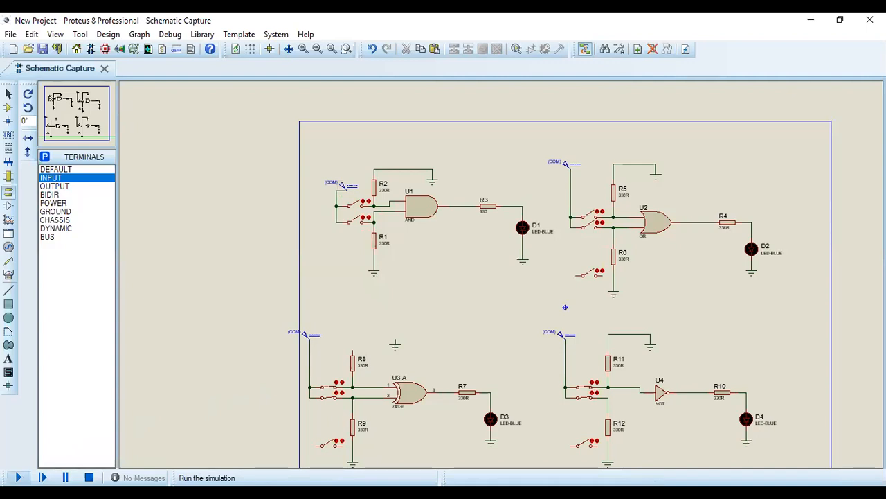
# Try to run the simulation twice, closing the netlist compiler report after each attempt
pyautogui.click(18, 477)
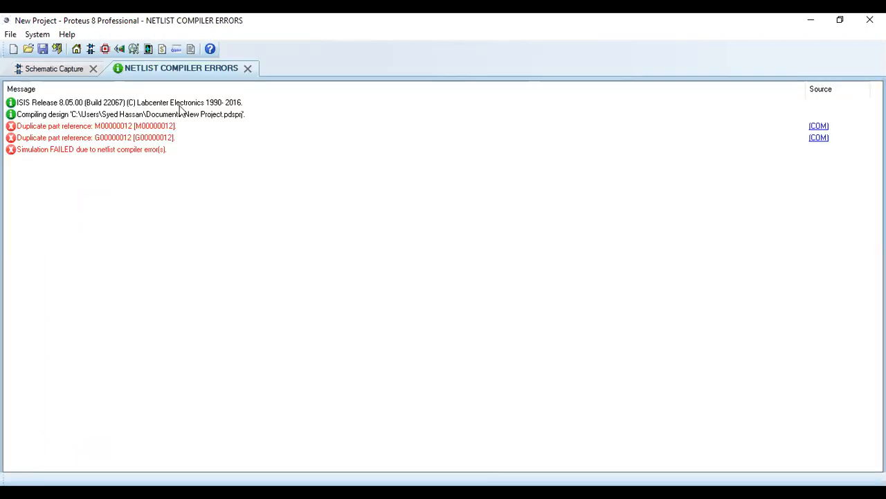
pyautogui.click(247, 69)
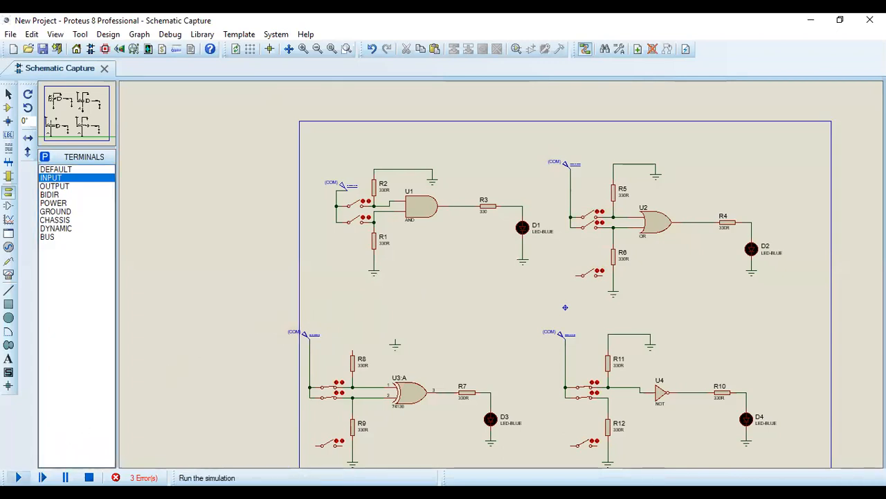
pyautogui.click(18, 477)
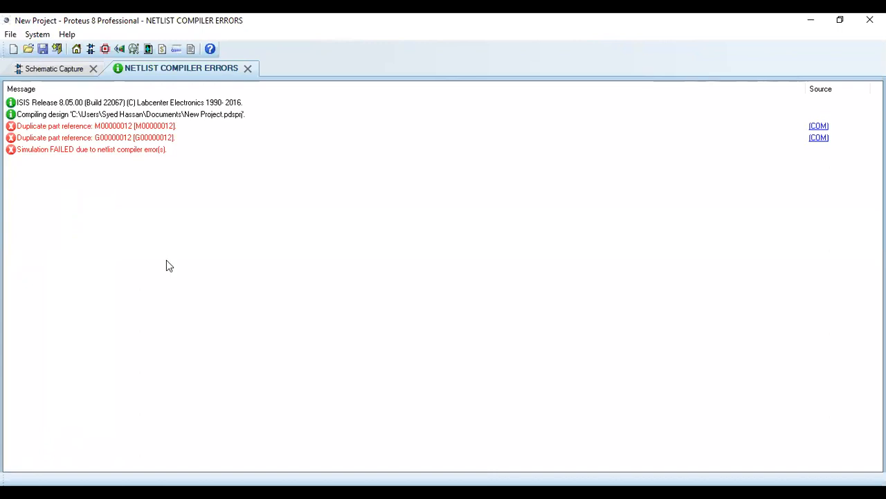
pyautogui.click(247, 69)
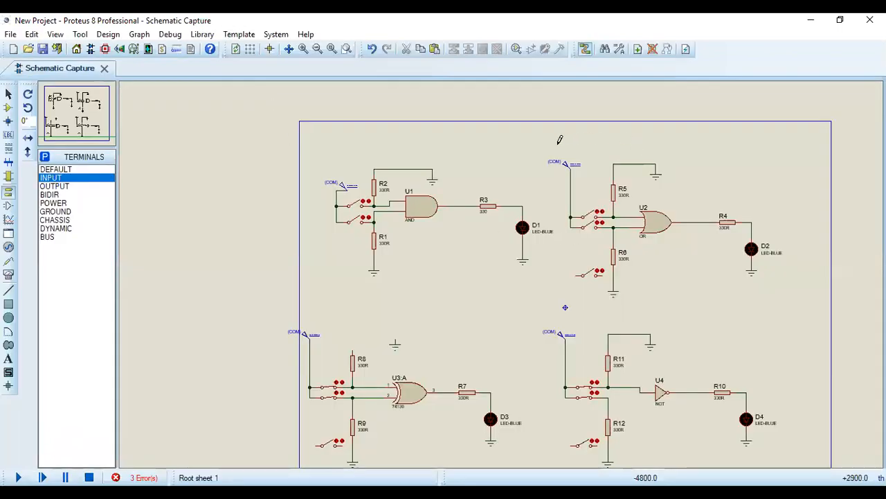
pyautogui.moveTo(539, 147); pyautogui.dragTo(560, 206)
pyautogui.click(559, 205)
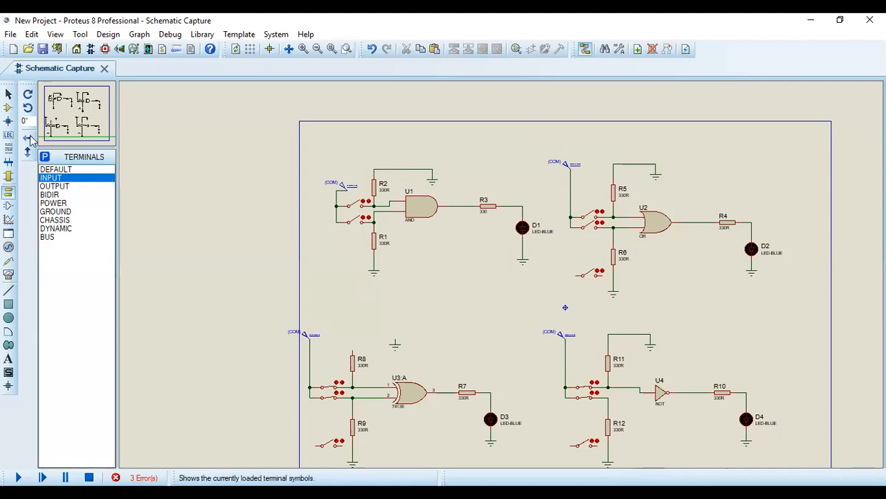
# Open the device library for a keyword search
pyautogui.click(8, 109)
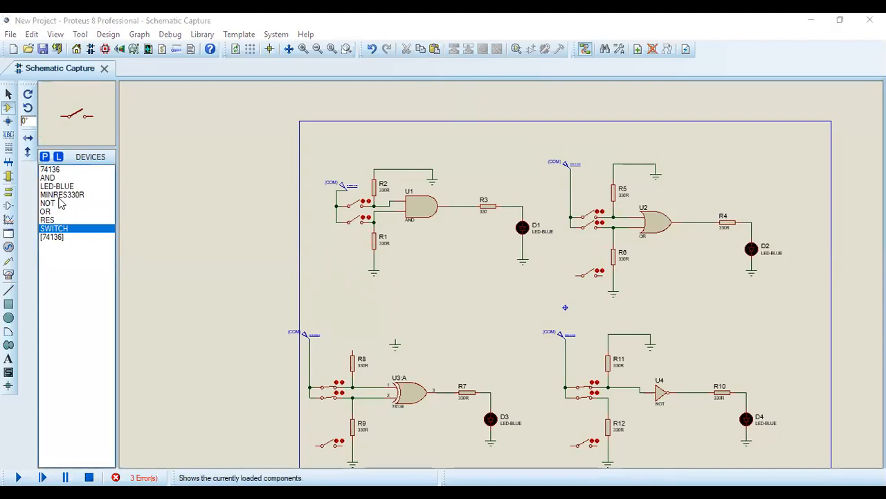
pyautogui.click(46, 158)
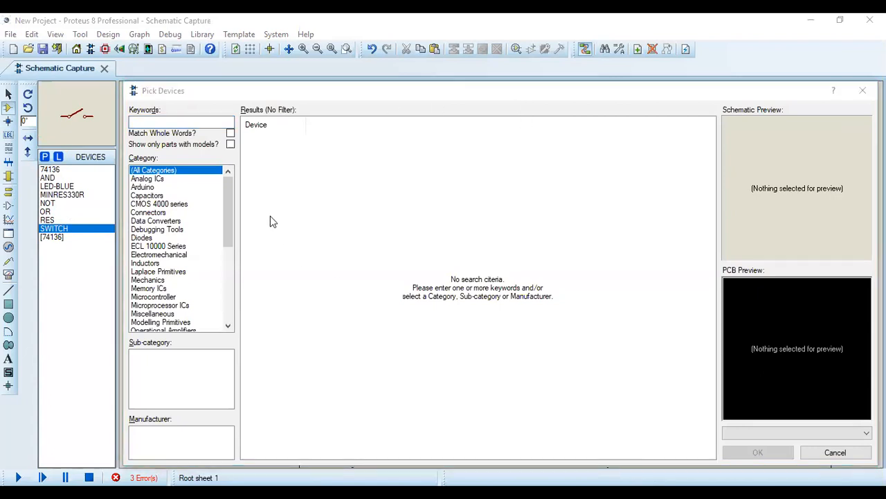
pyautogui.click(205, 120)
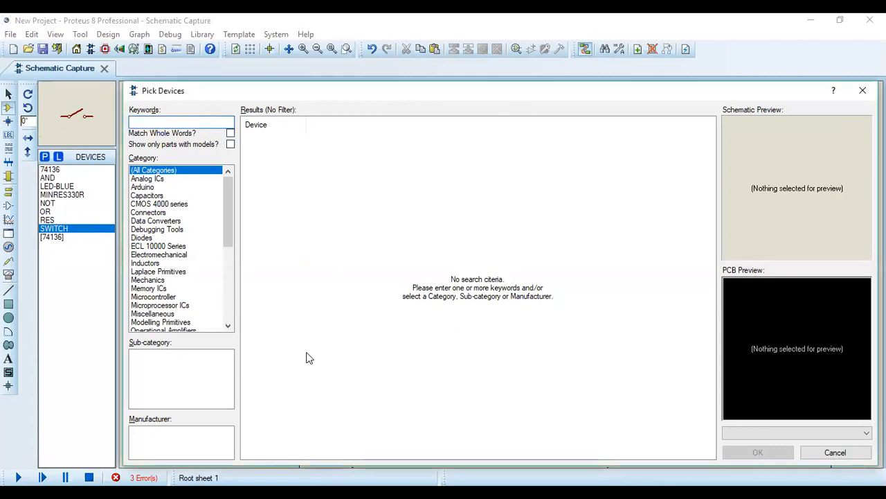
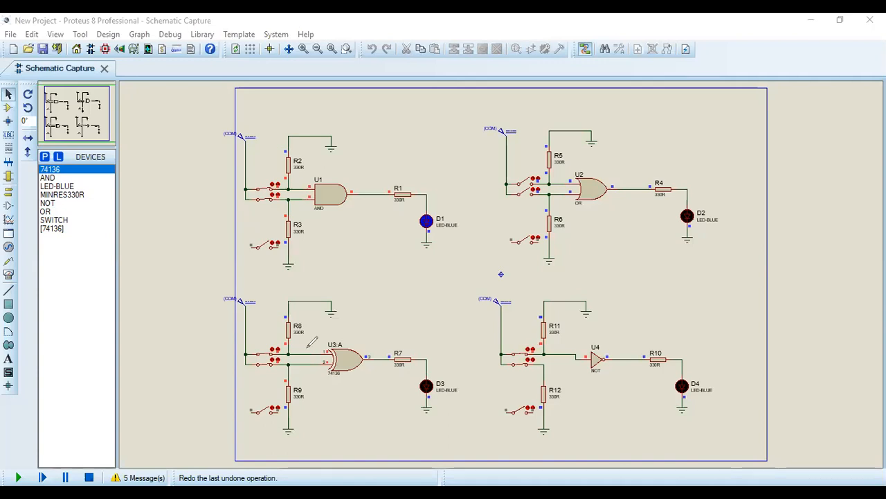
# Test AND gate U1 in the running simulation by opening and reclosing each of its two switches, and stop the simulation
pyautogui.hotkey('alt', 'Tab')
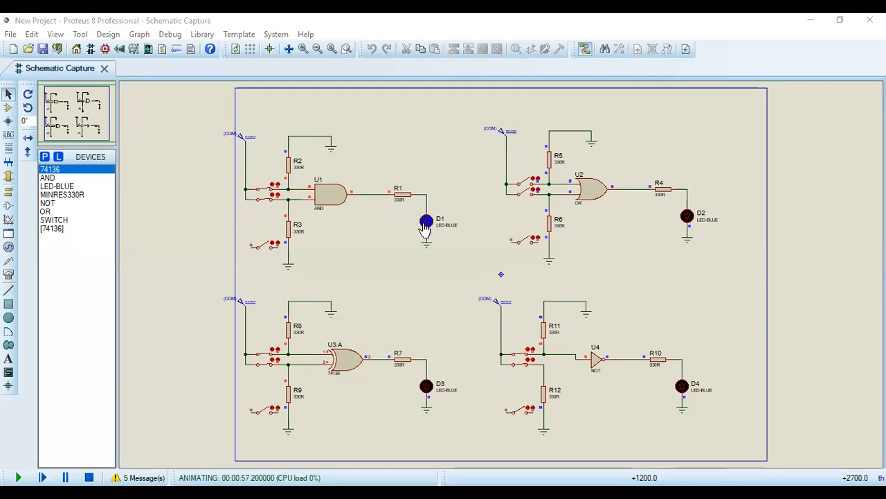
pyautogui.click(268, 193)
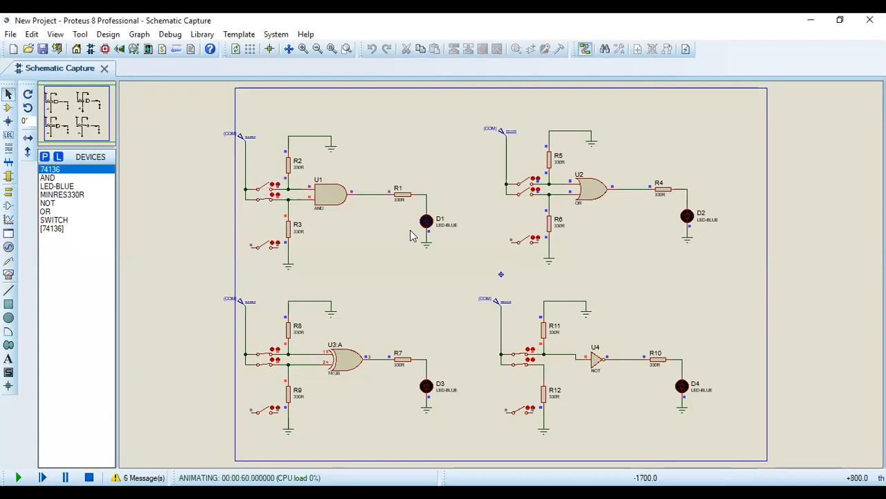
pyautogui.click(267, 193)
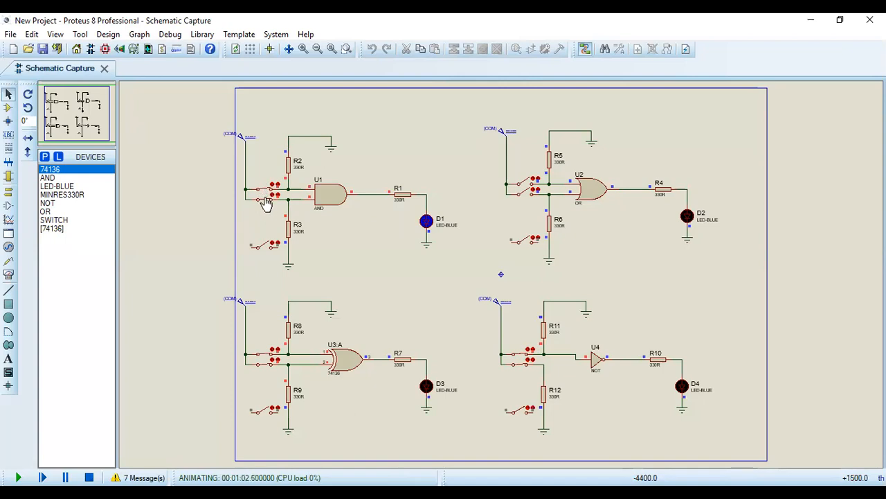
pyautogui.click(267, 198)
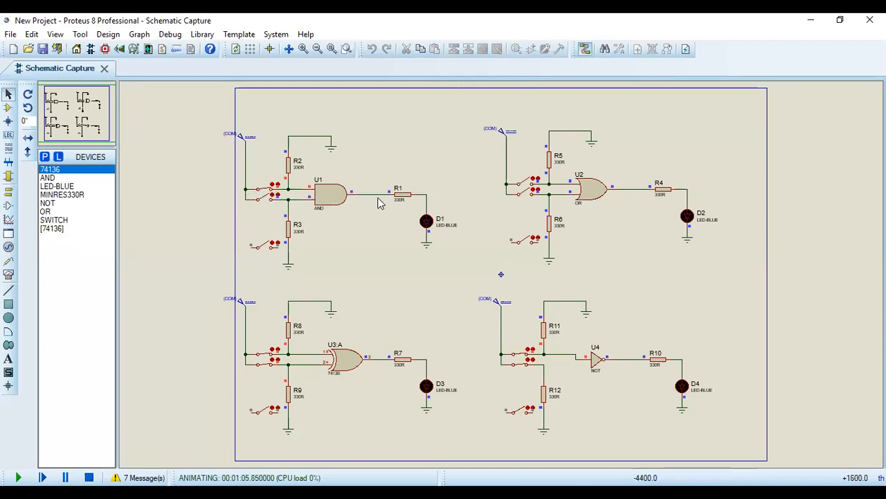
pyautogui.click(263, 199)
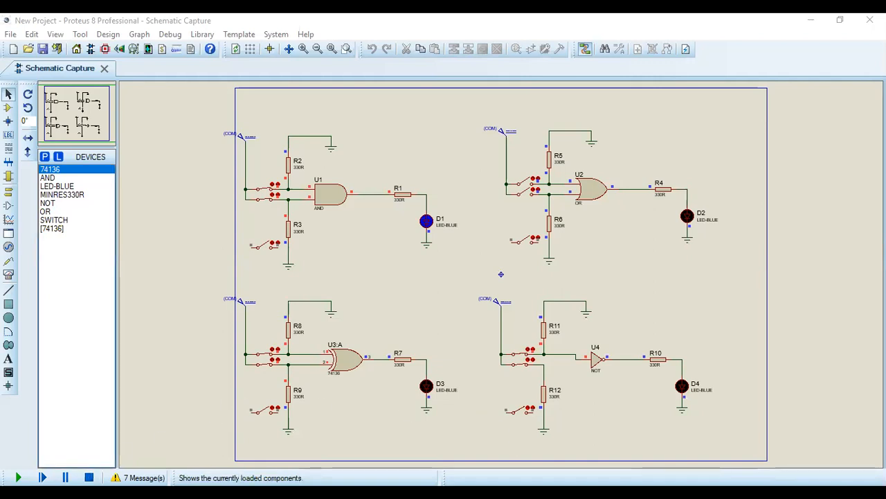
pyautogui.click(89, 477)
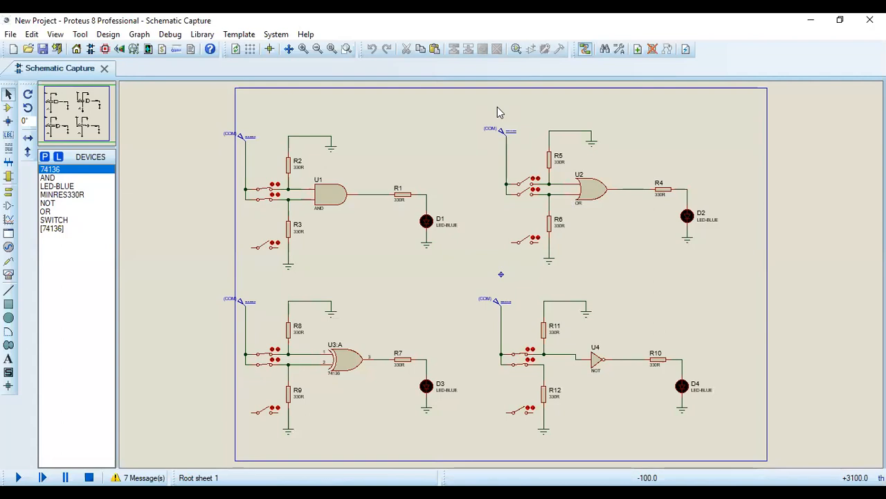
# Delete the entire OR gate circuit and place an AND gate in the freed area right of the existing AND gate circuit
pyautogui.moveTo(480, 105); pyautogui.dragTo(715, 274)
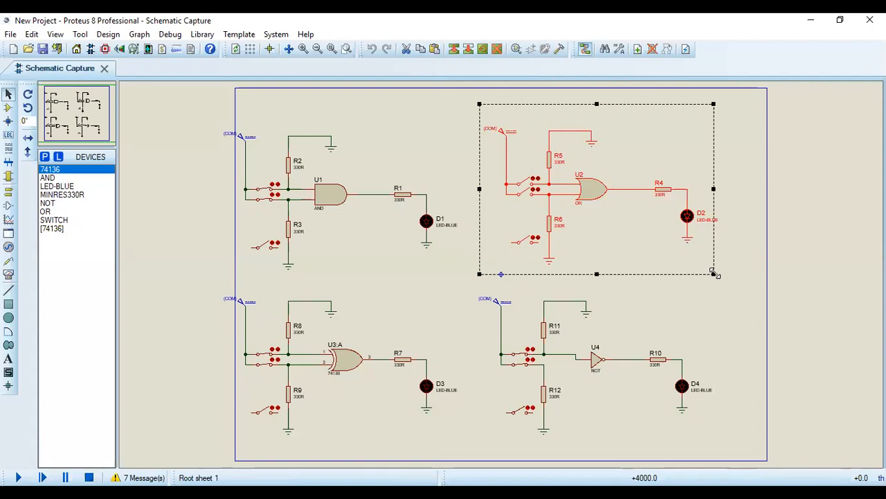
pyautogui.press('Delete')
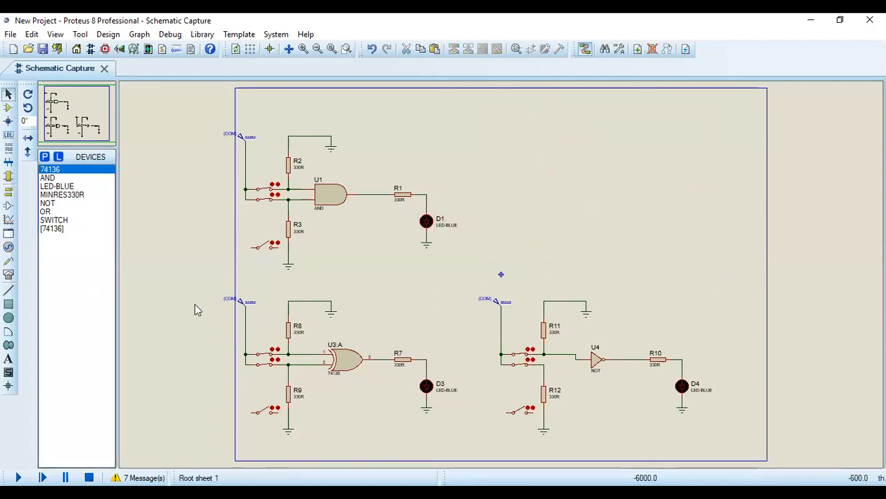
pyautogui.click(50, 178)
pyautogui.click(617, 184)
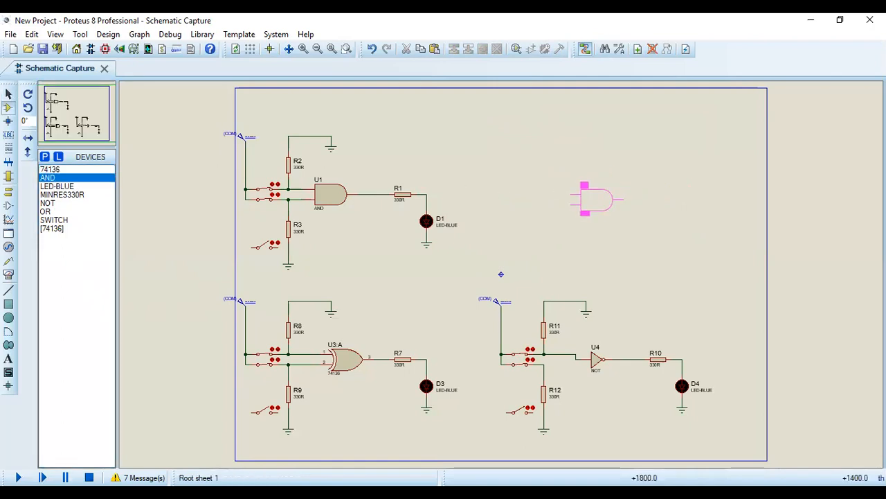
pyautogui.click(600, 192)
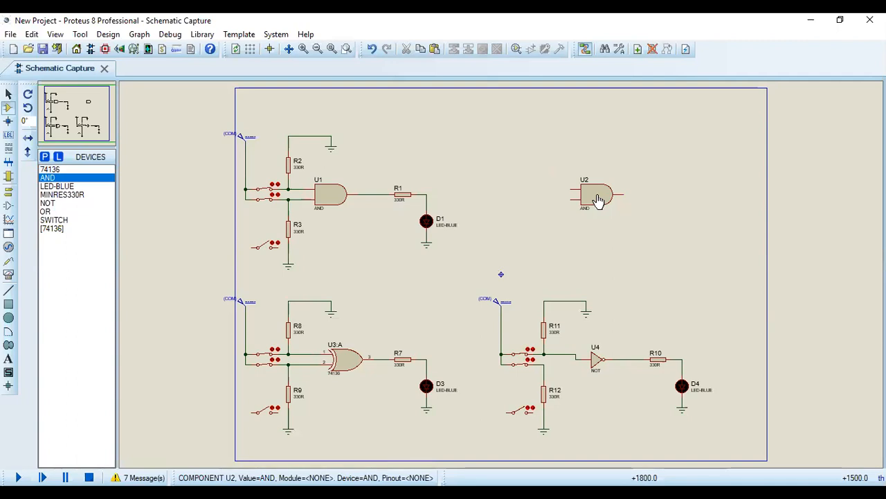
# Place three MINRES330R resistors around AND gate U2, two stacked beside its inputs and one at its output
pyautogui.click(62, 196)
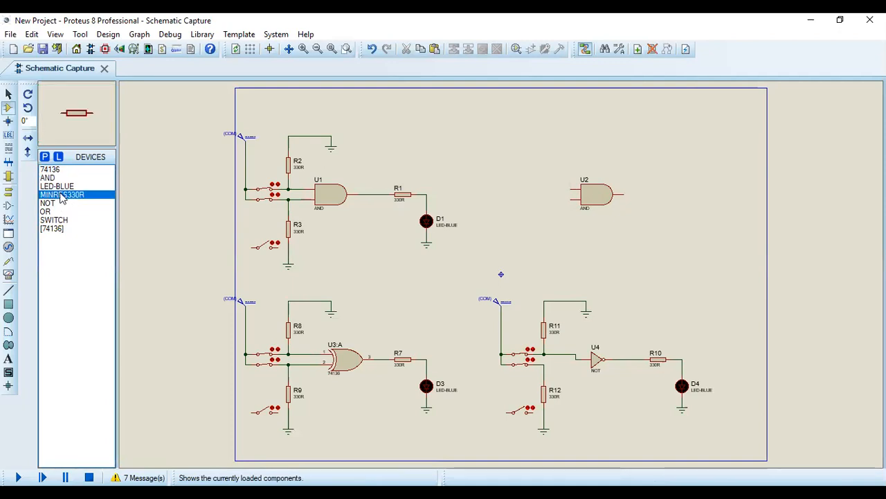
pyautogui.click(544, 181)
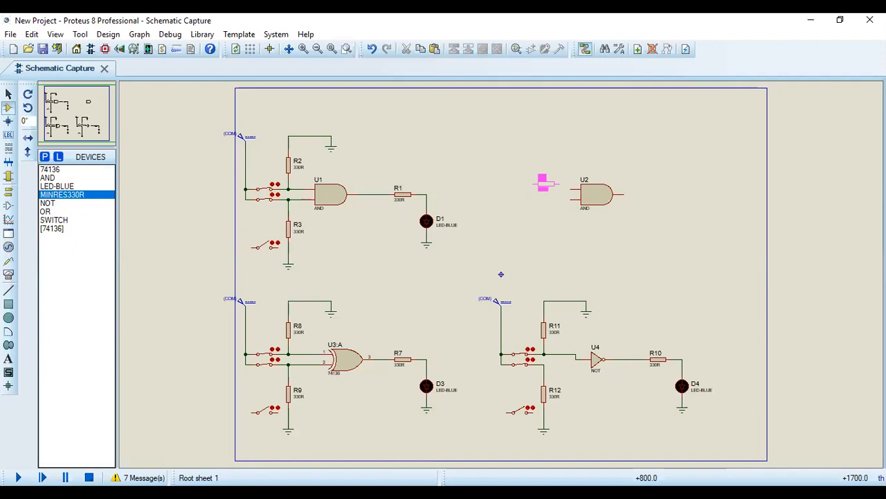
pyautogui.click(547, 194)
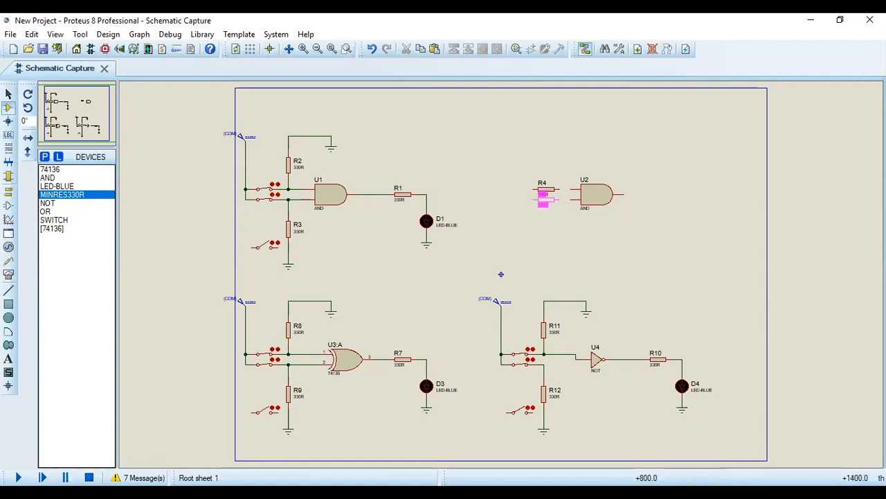
pyautogui.click(547, 200)
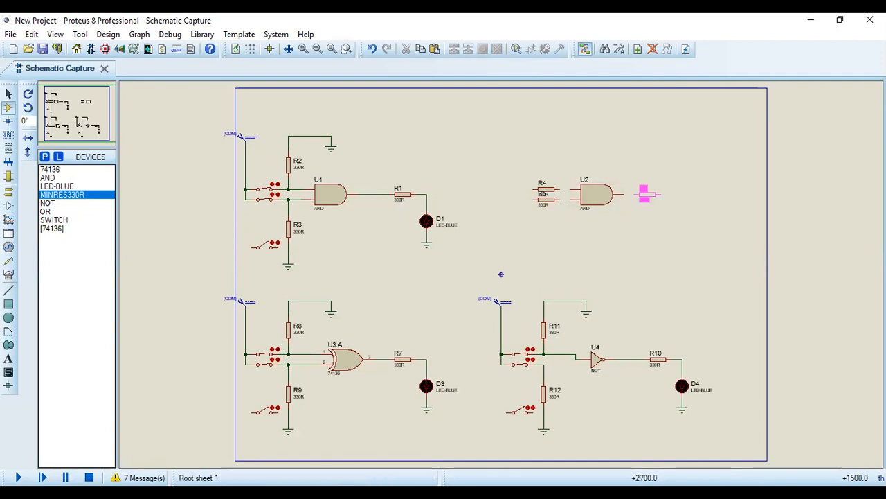
pyautogui.click(644, 194)
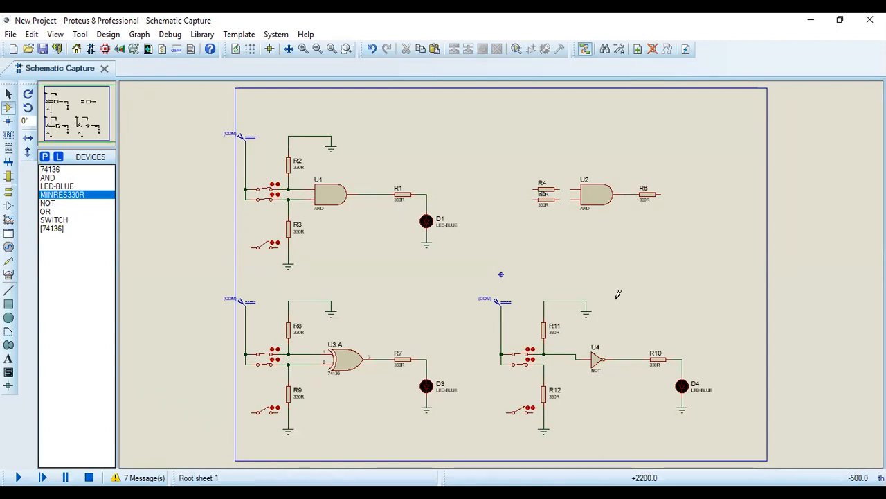
pyautogui.click(426, 250)
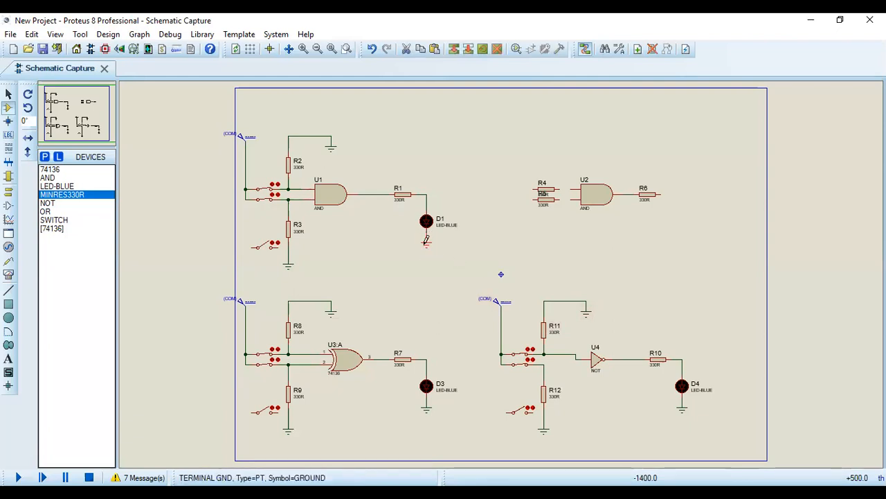
pyautogui.rightClick(425, 242)
pyautogui.click(341, 240)
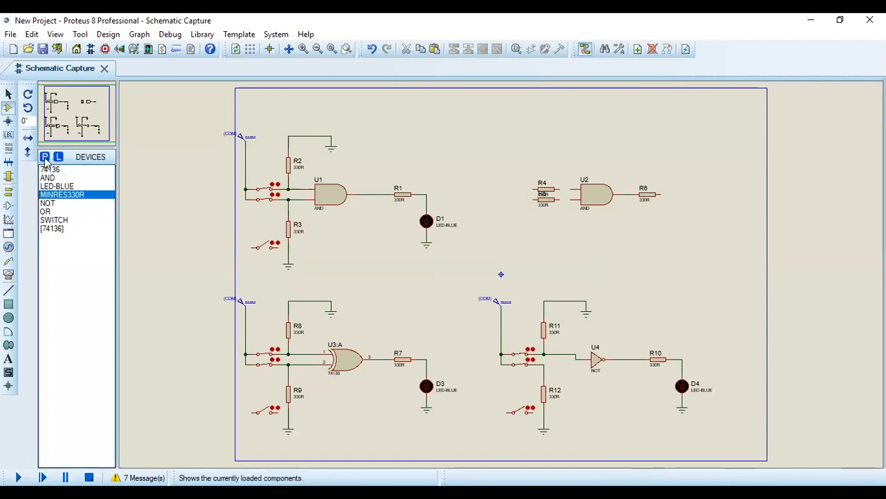
pyautogui.click(45, 158)
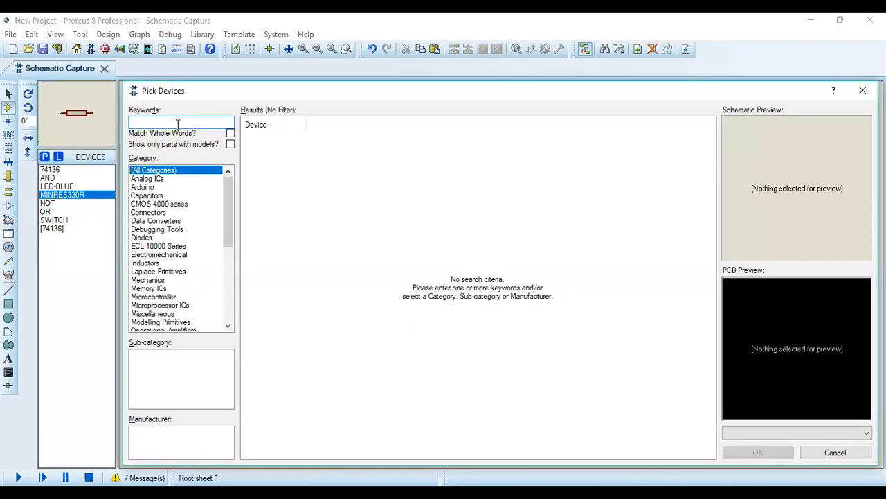
pyautogui.click(863, 93)
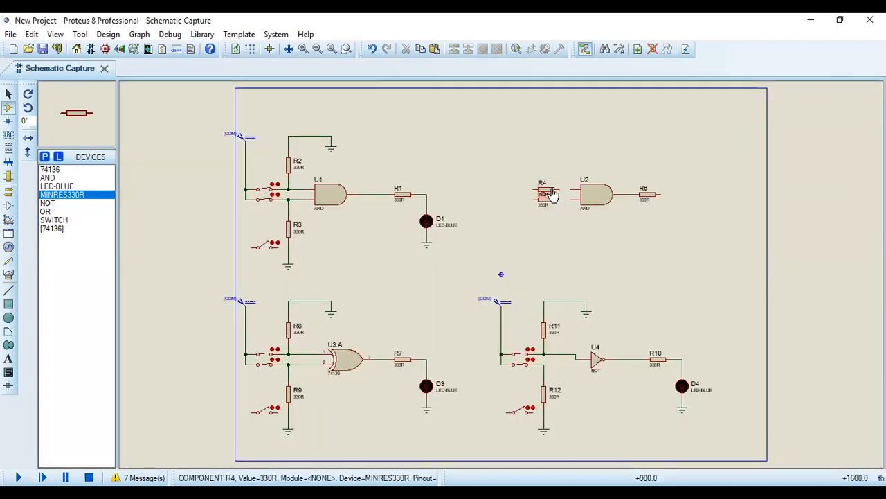
# Move resistor R4 up above the input side of AND gate U2 and rotate it clockwise to stand vertically
pyautogui.rightClick(552, 195)
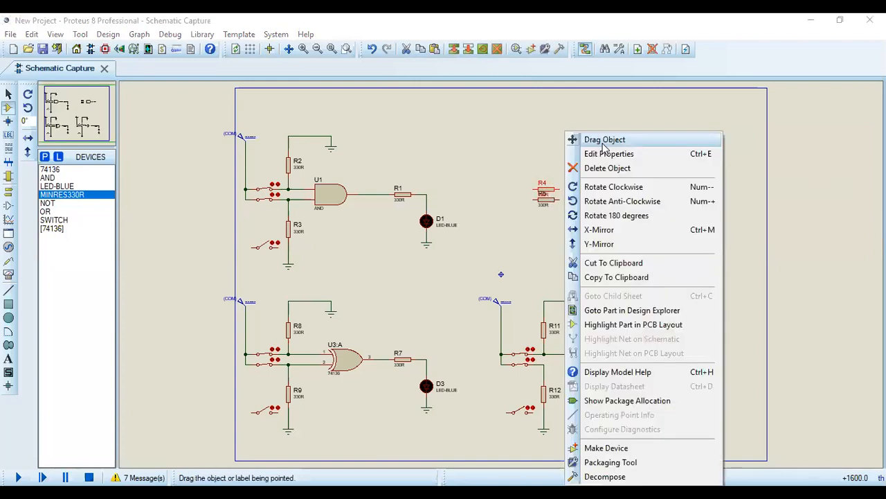
pyautogui.click(603, 140)
pyautogui.click(554, 153)
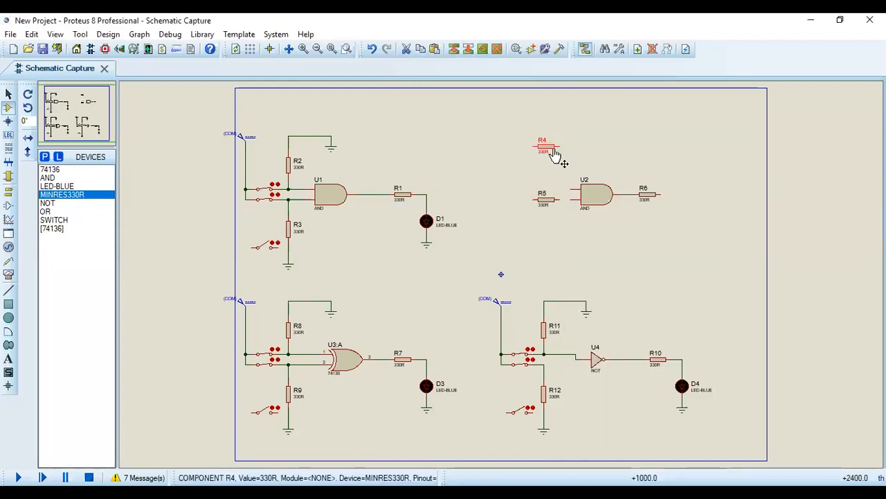
pyautogui.rightClick(558, 144)
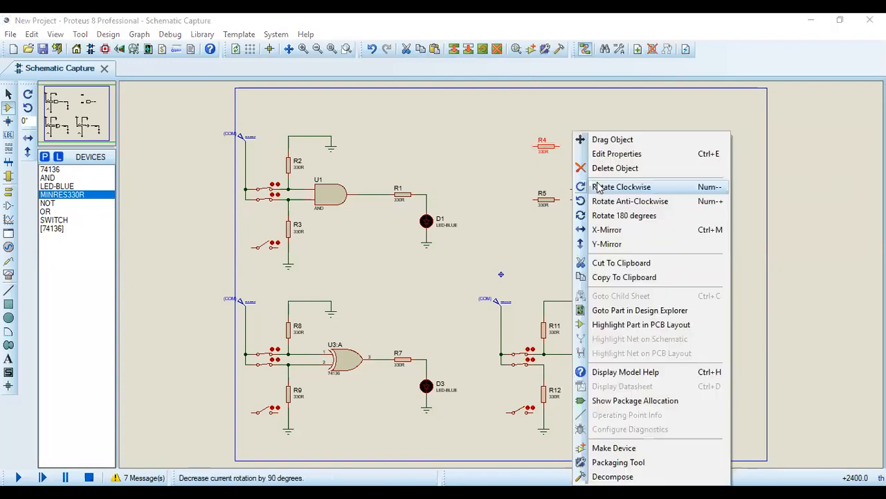
pyautogui.click(600, 189)
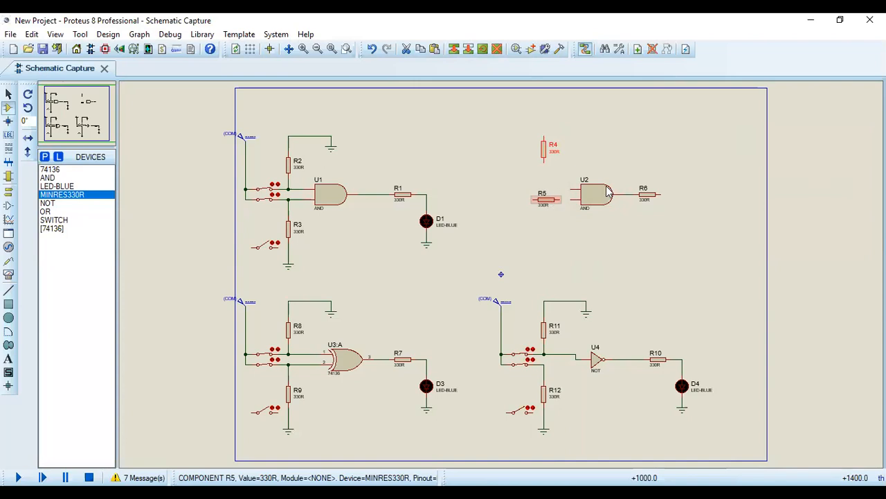
# Rotate resistor R5 clockwise to stand vertically and move it below the input level of AND gate U2
pyautogui.press('KP_Subtract')
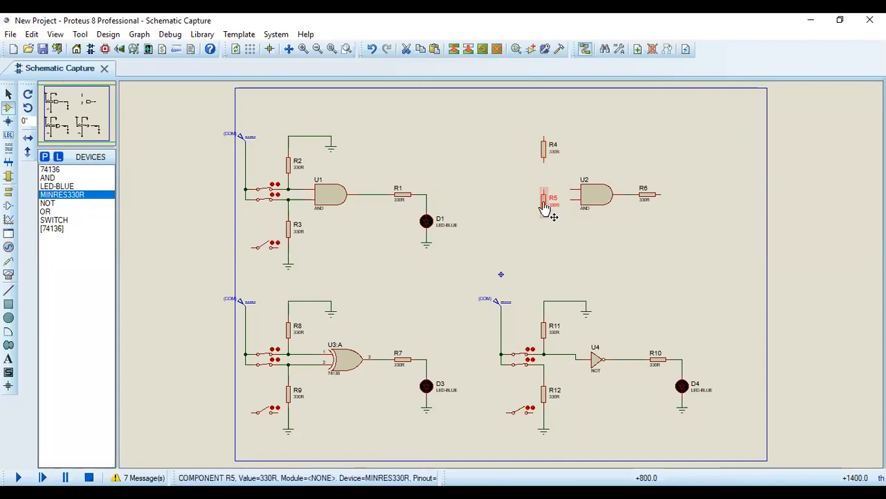
pyautogui.rightClick(547, 205)
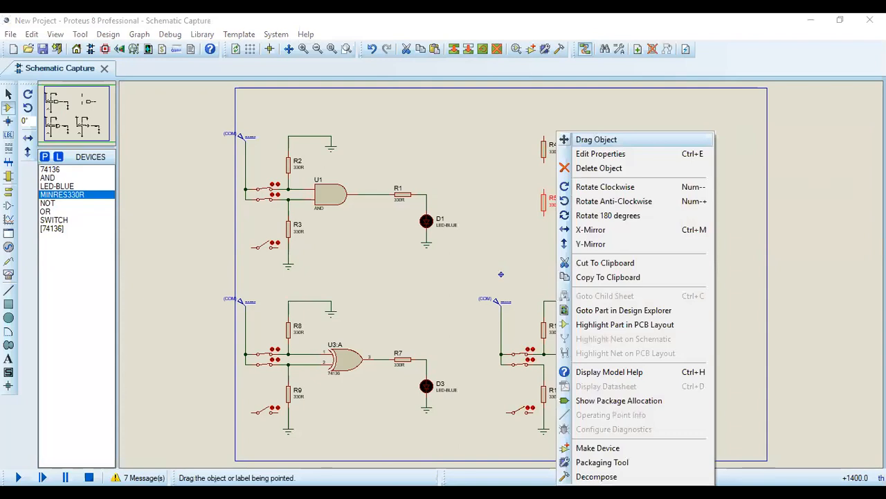
pyautogui.click(595, 139)
pyautogui.click(553, 227)
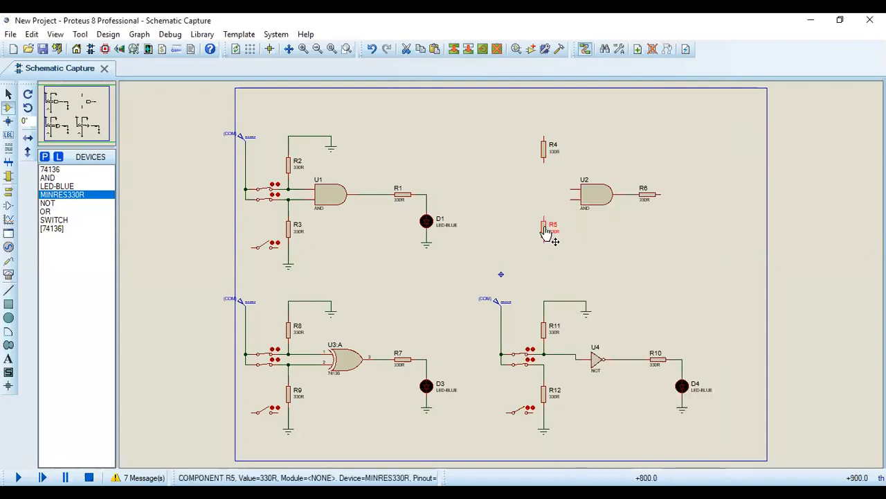
# Wire U2's lower input to the upper end of R5 and the lower end of R4 to U2's upper input
pyautogui.click(573, 198)
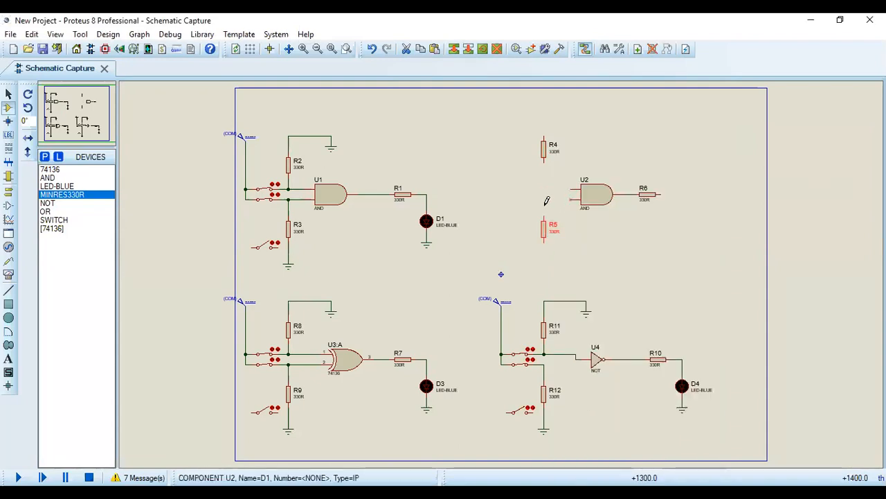
pyautogui.click(545, 217)
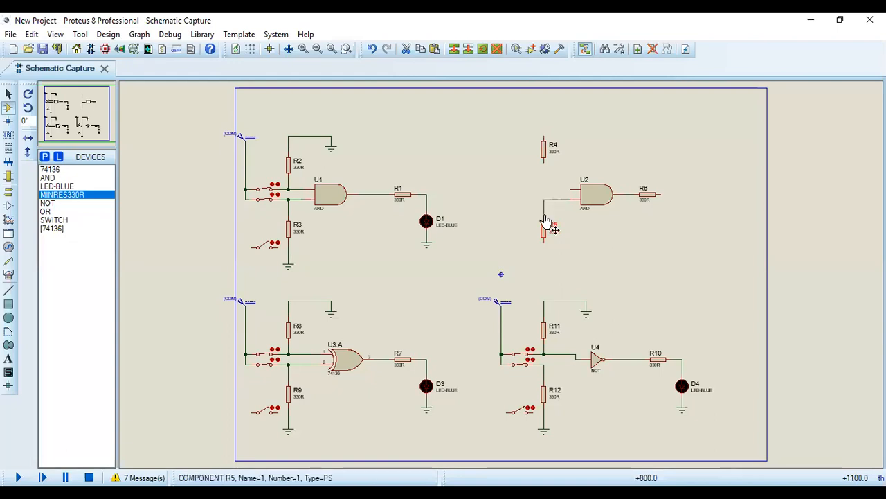
pyautogui.click(547, 156)
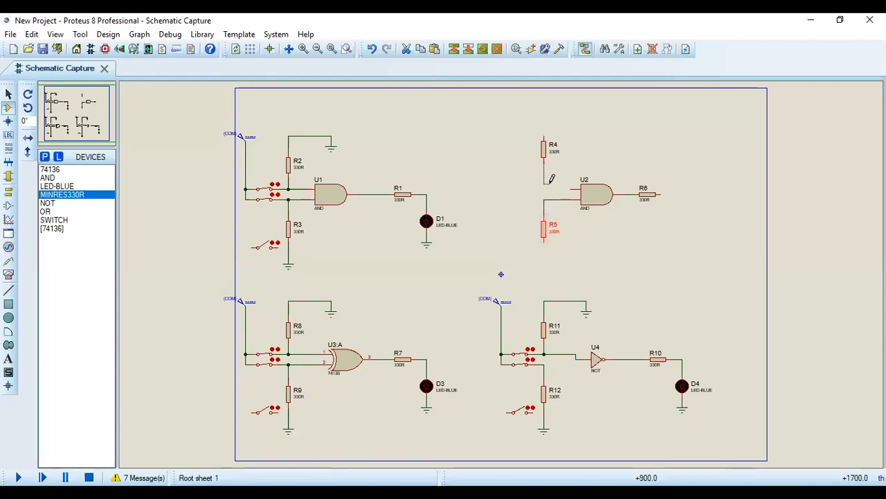
pyautogui.click(577, 188)
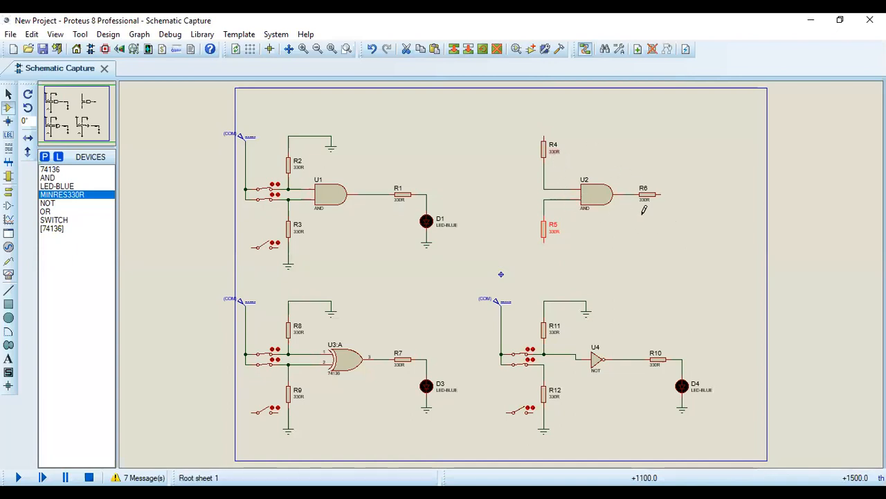
# Place a LED-BLUE to the right of output resistor R6 and wire the resistor's free end to the LED's upper pin
pyautogui.click(66, 186)
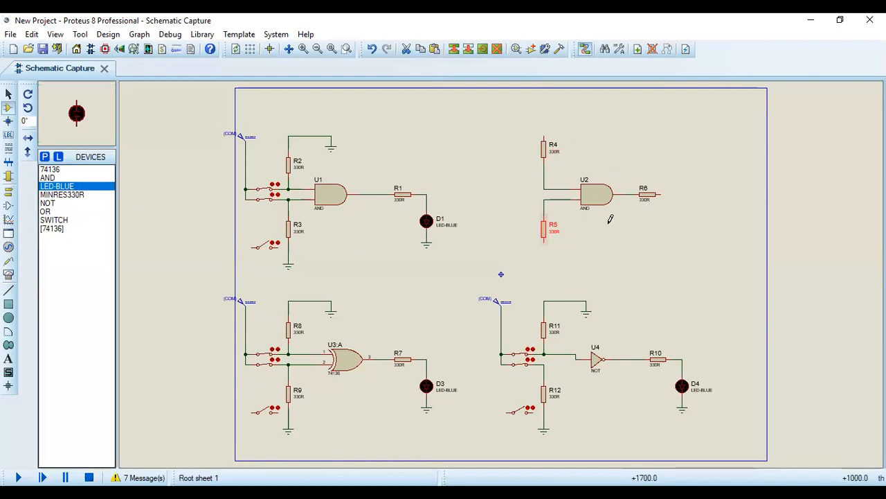
pyautogui.click(693, 210)
pyautogui.click(693, 210)
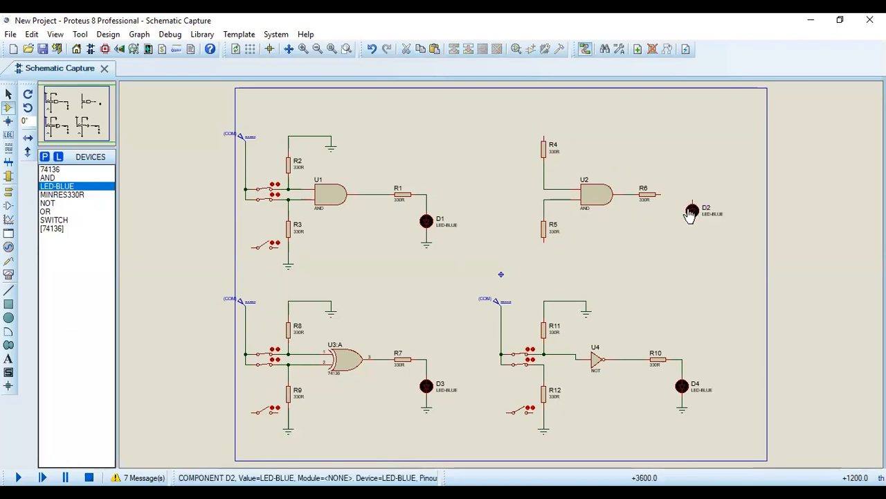
pyautogui.click(661, 194)
pyautogui.click(693, 203)
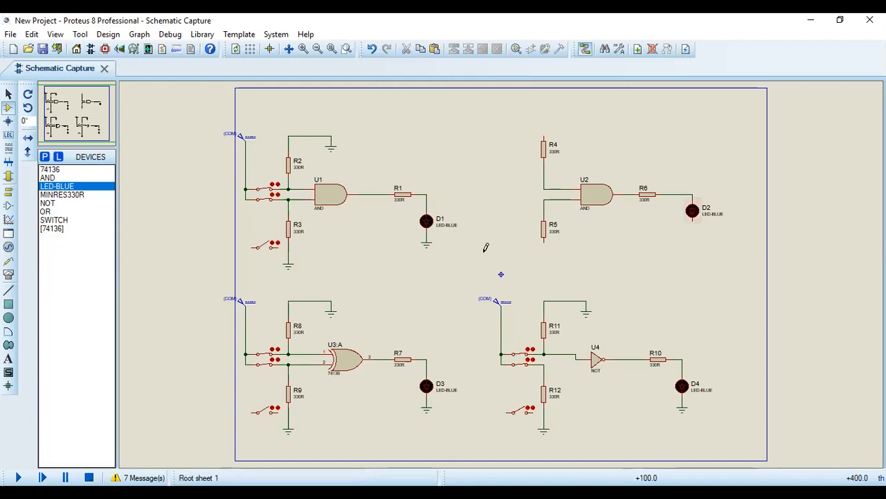
pyautogui.click(9, 177)
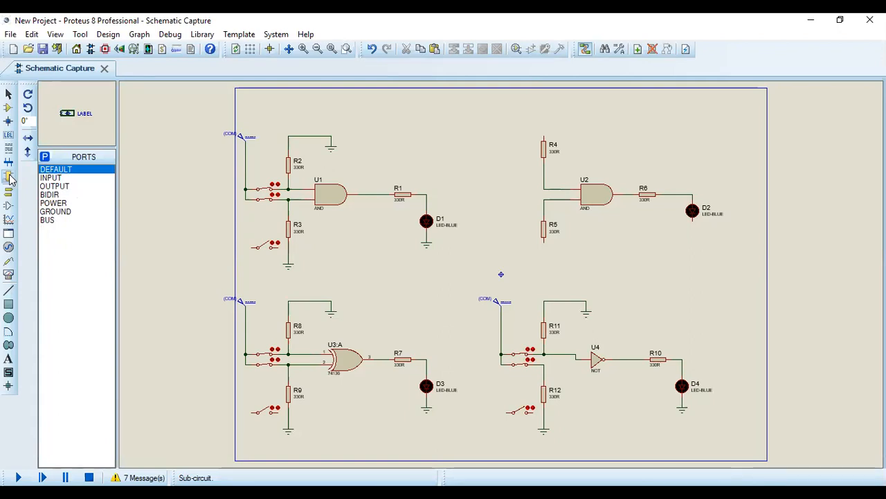
pyautogui.click(9, 177)
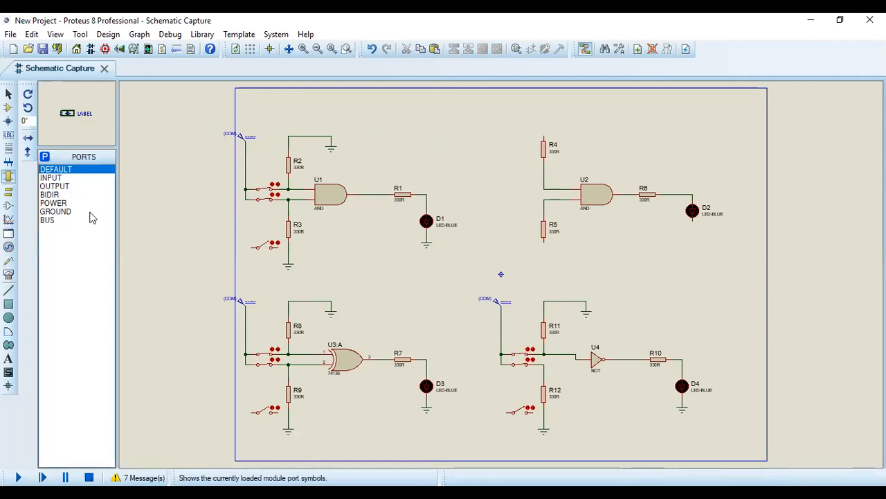
pyautogui.click(61, 211)
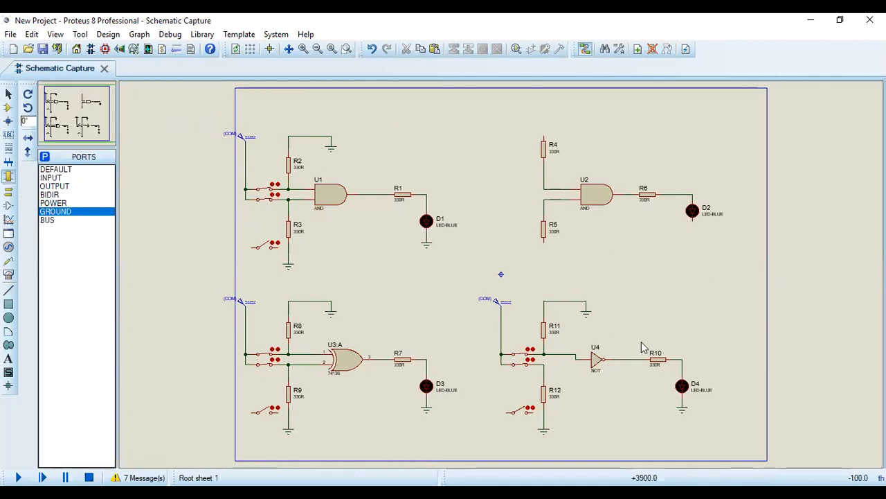
pyautogui.rightClick(722, 272)
pyautogui.moveTo(749, 266)
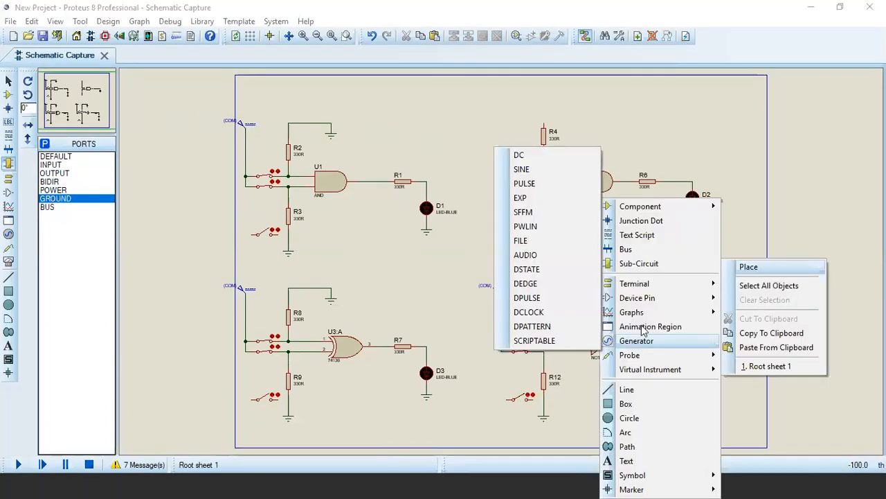
pyautogui.moveTo(660, 291)
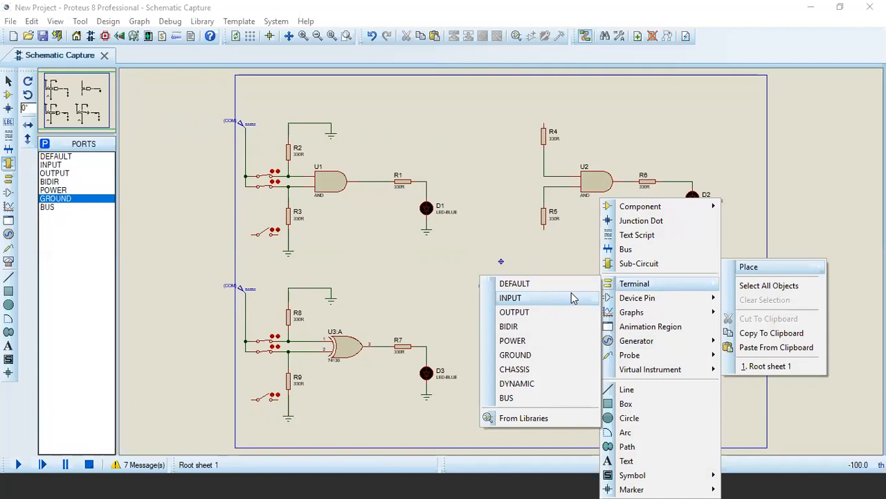
pyautogui.click(752, 232)
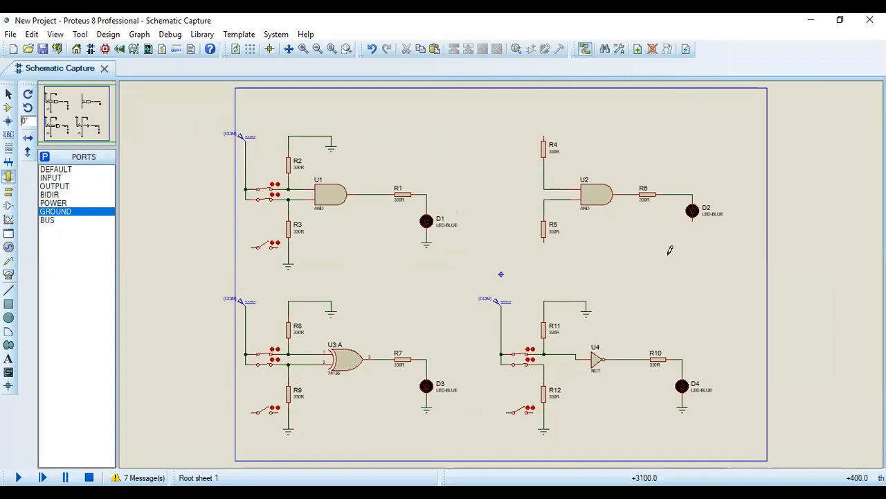
# Place a DC generator in the empty area between AND gate U1's circuit and resistor R4
pyautogui.rightClick(727, 260)
pyautogui.moveTo(726, 259)
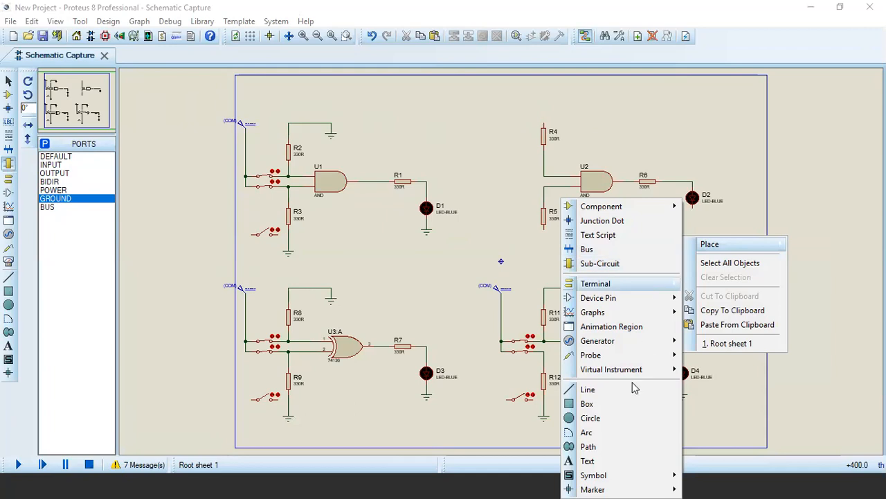
pyautogui.moveTo(603, 344)
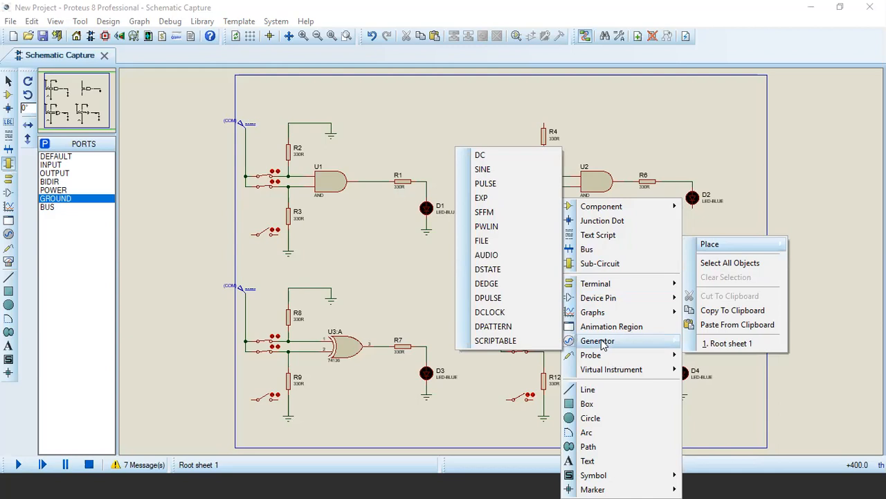
pyautogui.click(484, 155)
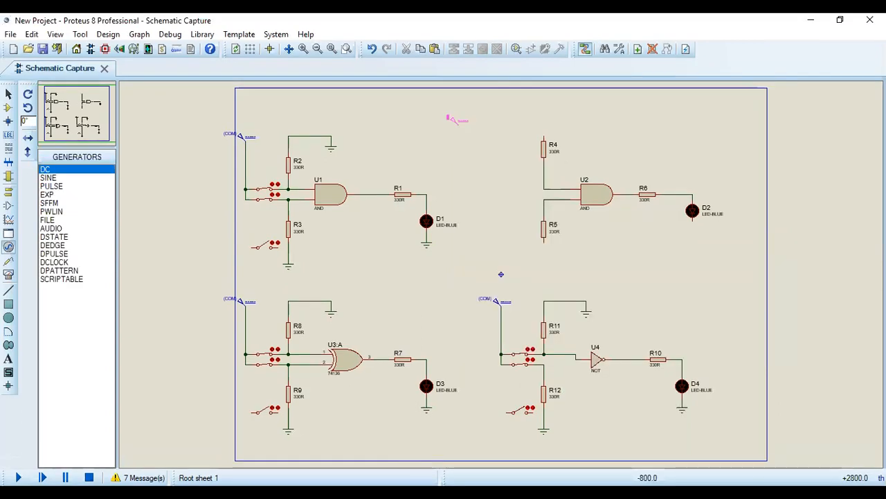
pyautogui.click(457, 125)
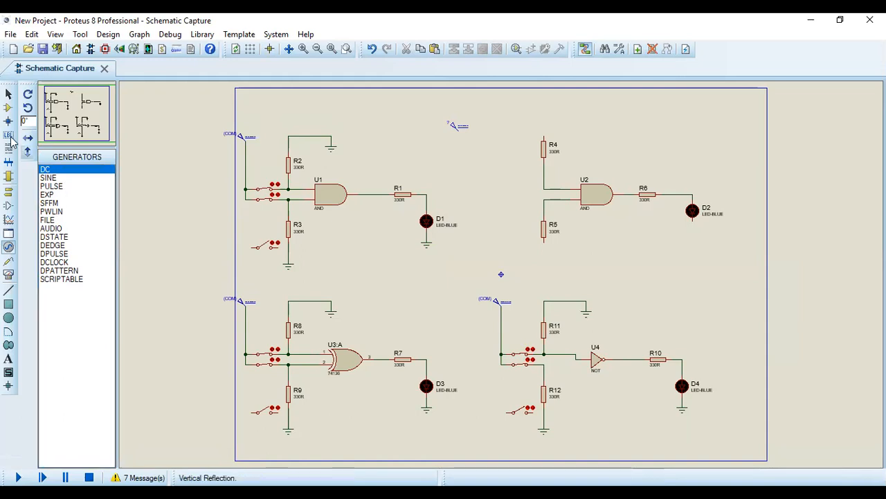
# Place a SWITCH between the DC generator and resistor R4 and wire it to the generator and AND gate U2's upper input
pyautogui.click(8, 108)
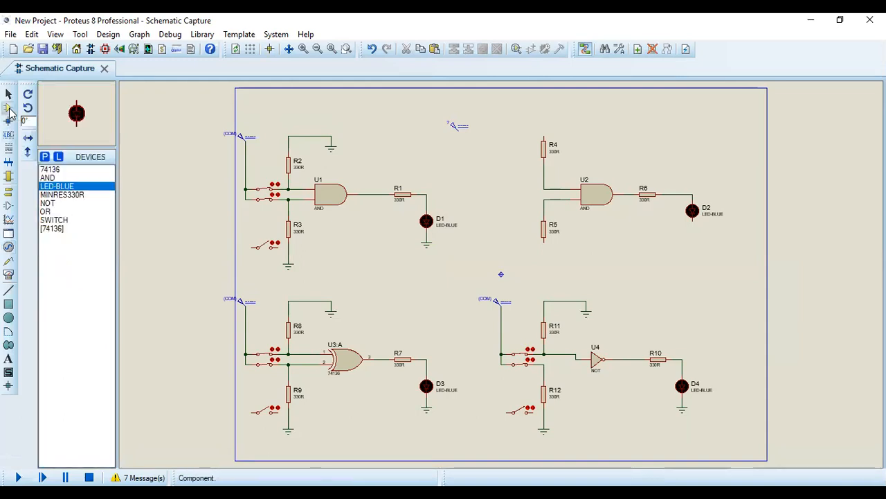
pyautogui.click(51, 220)
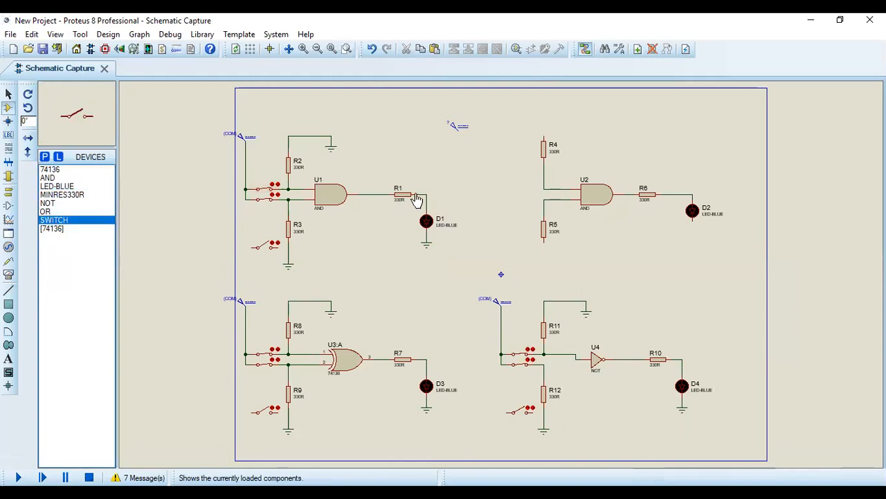
pyautogui.click(510, 181)
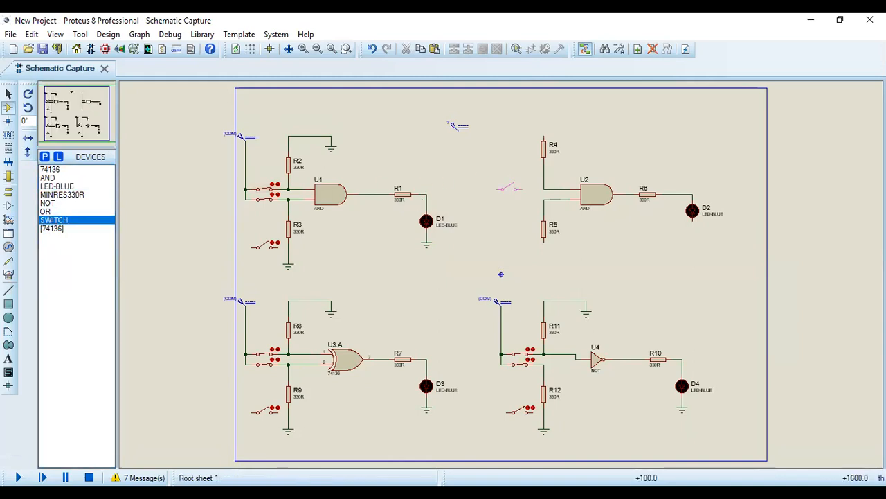
pyautogui.click(510, 188)
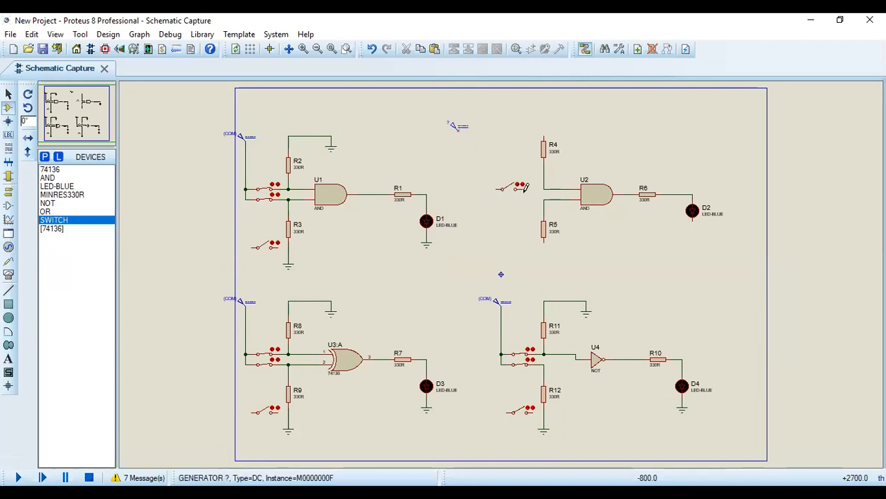
pyautogui.click(546, 181)
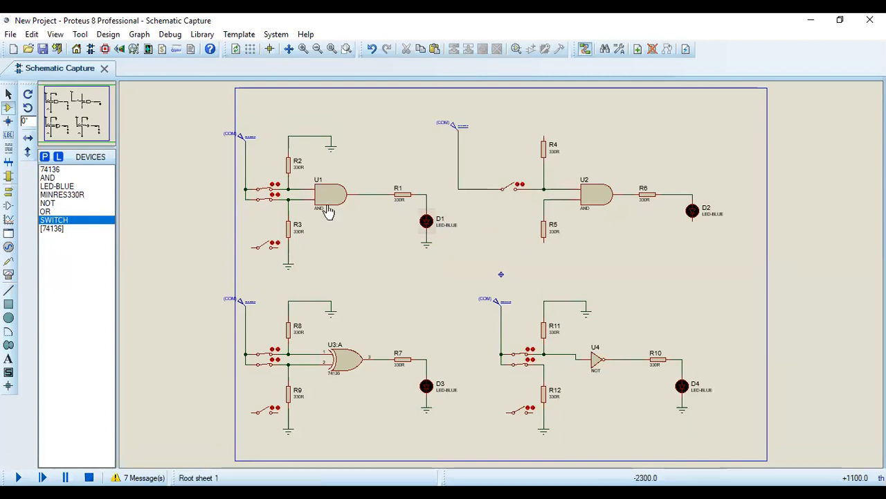
# Place a second SWITCH just below the first and wire it to U2's lower input and the DC generator's line
pyautogui.click(504, 200)
pyautogui.click(511, 200)
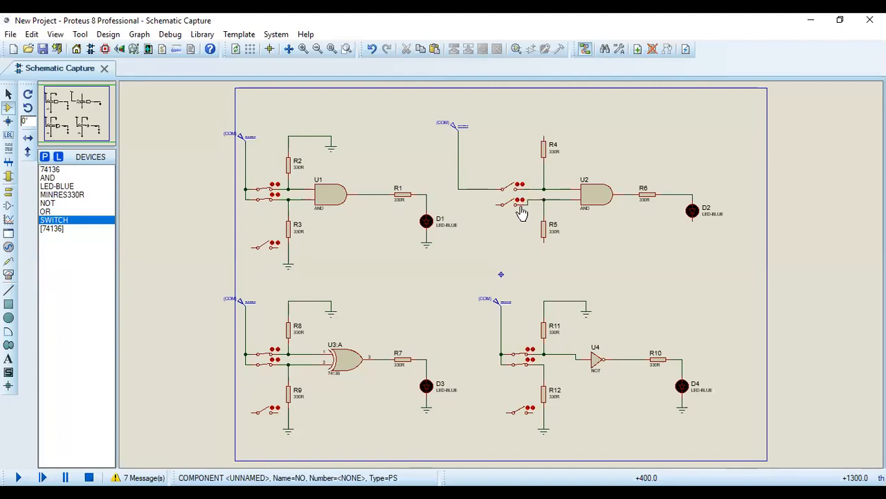
pyautogui.click(460, 187)
pyautogui.click(498, 203)
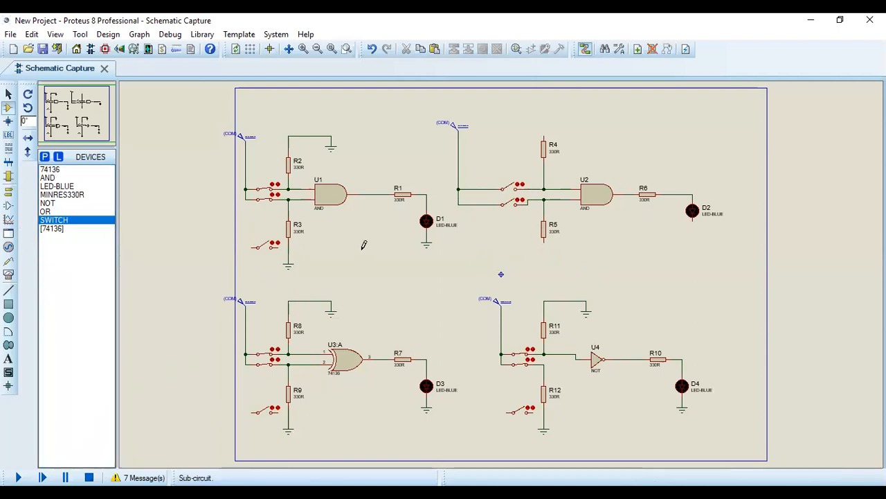
# Place one GROUND terminal below resistor R5 and another below LED D2
pyautogui.click(8, 247)
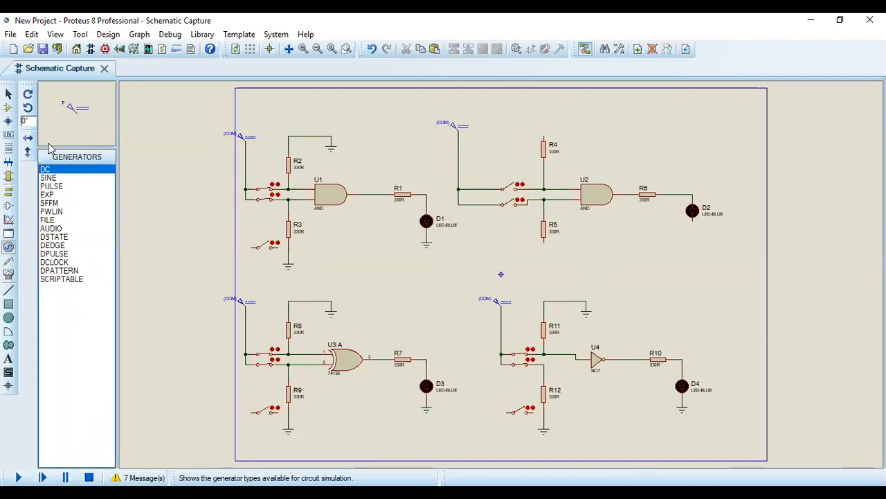
pyautogui.click(8, 107)
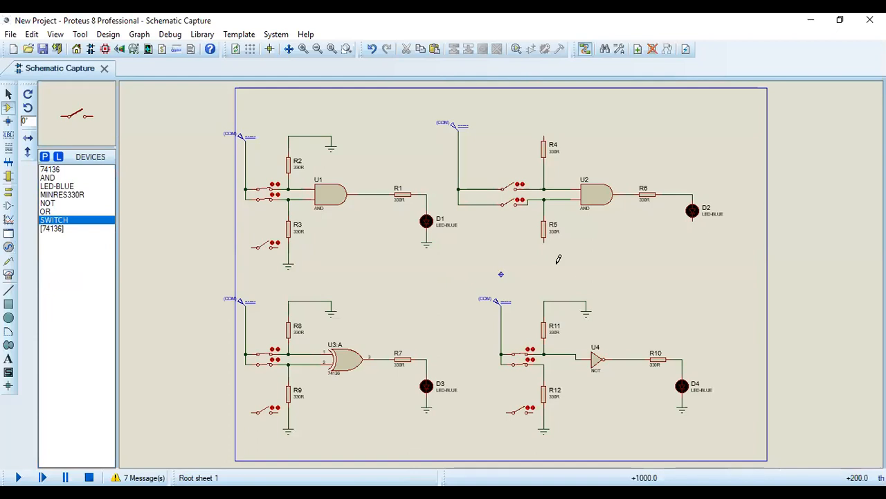
pyautogui.rightClick(511, 283)
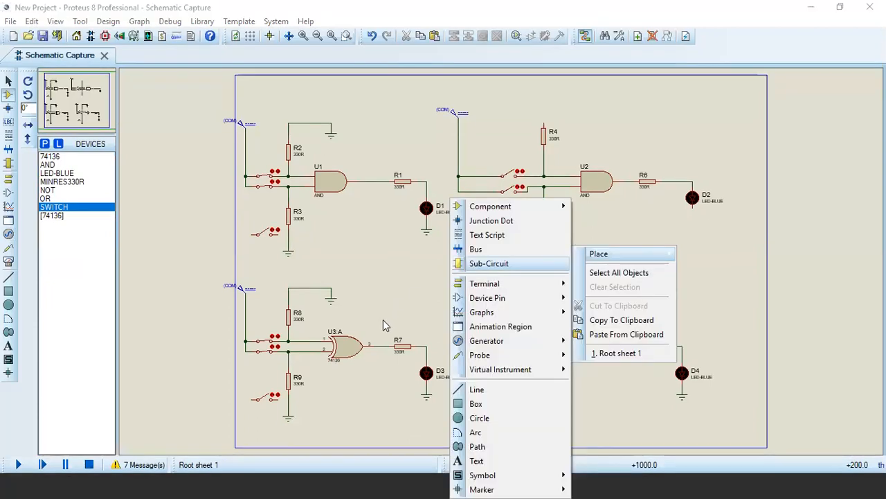
pyautogui.moveTo(485, 284)
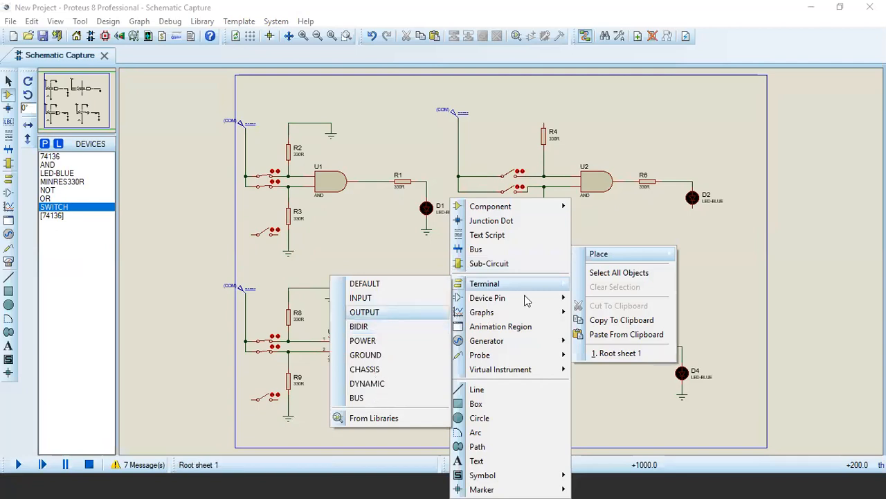
pyautogui.click(376, 356)
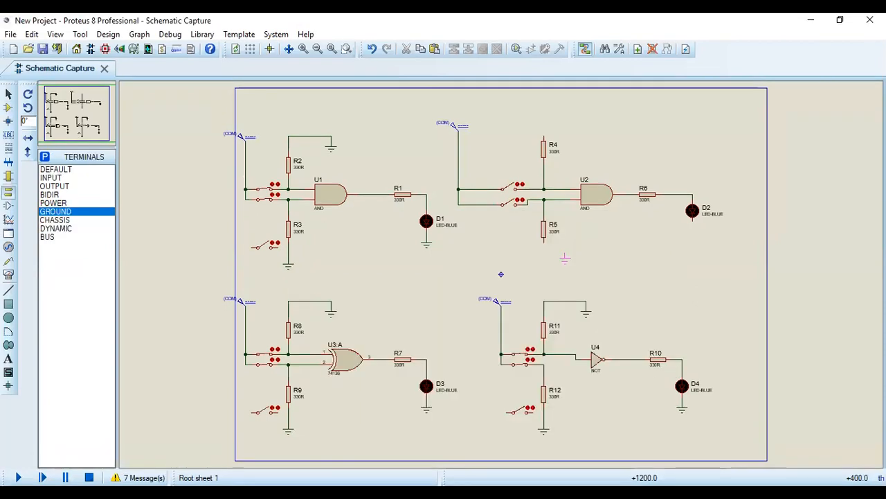
pyautogui.click(544, 262)
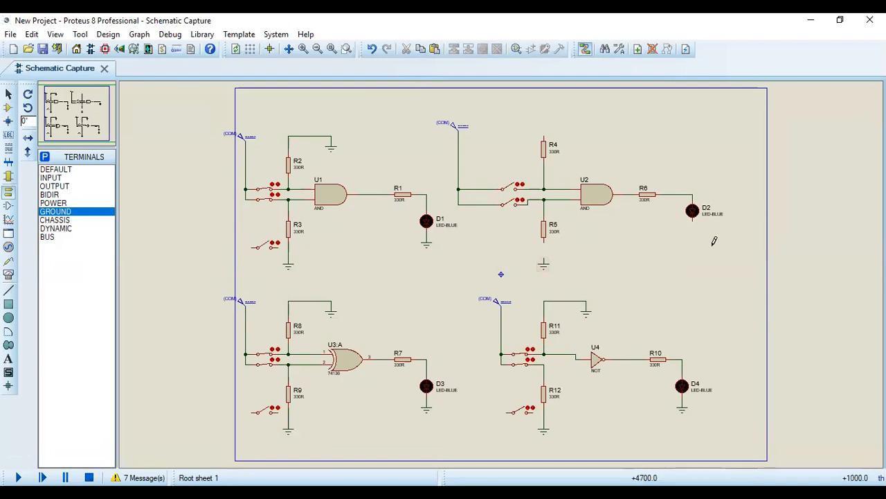
pyautogui.click(692, 254)
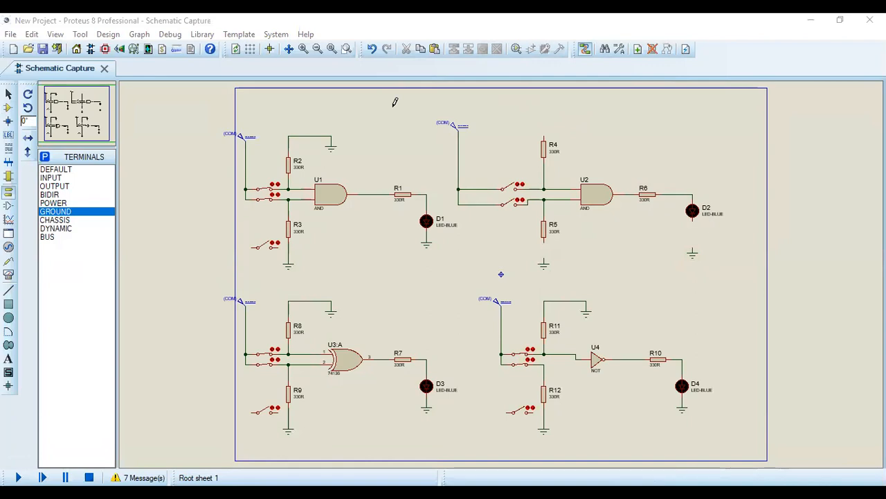
# Wire R5's lower end and LED D2's lower pin to the ground terminals beneath them
pyautogui.click(544, 240)
pyautogui.click(544, 260)
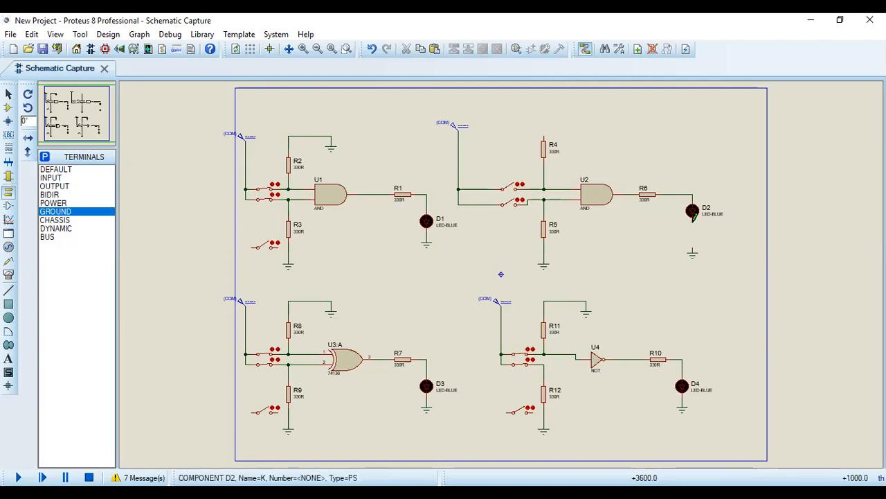
pyautogui.click(694, 217)
pyautogui.click(692, 251)
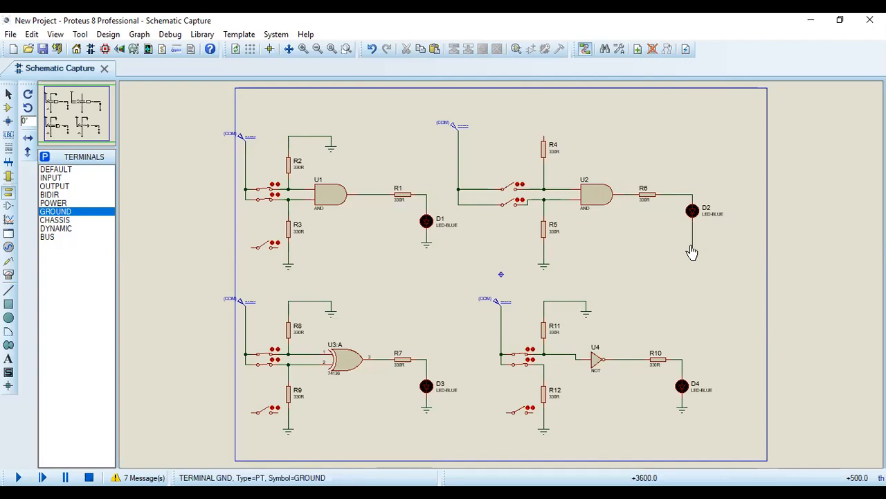
# Place a GROUND terminal to the right of resistor R4 and wire it to R4's upper end
pyautogui.click(590, 146)
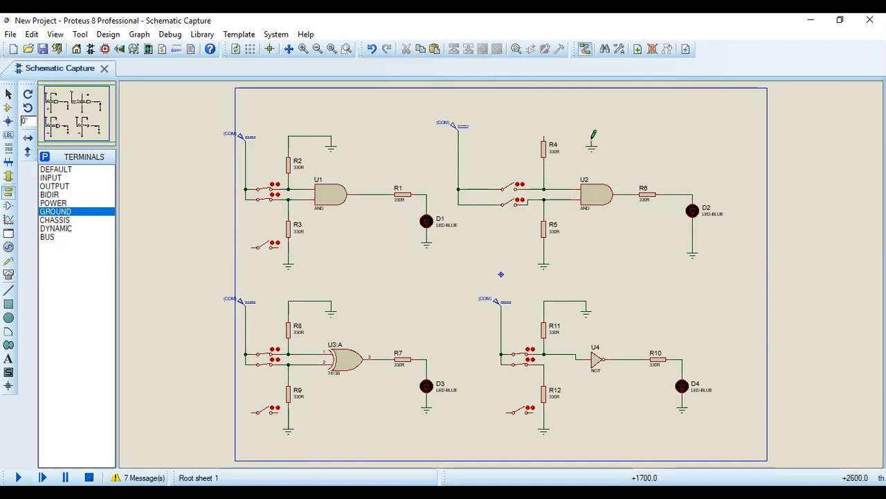
pyautogui.click(592, 139)
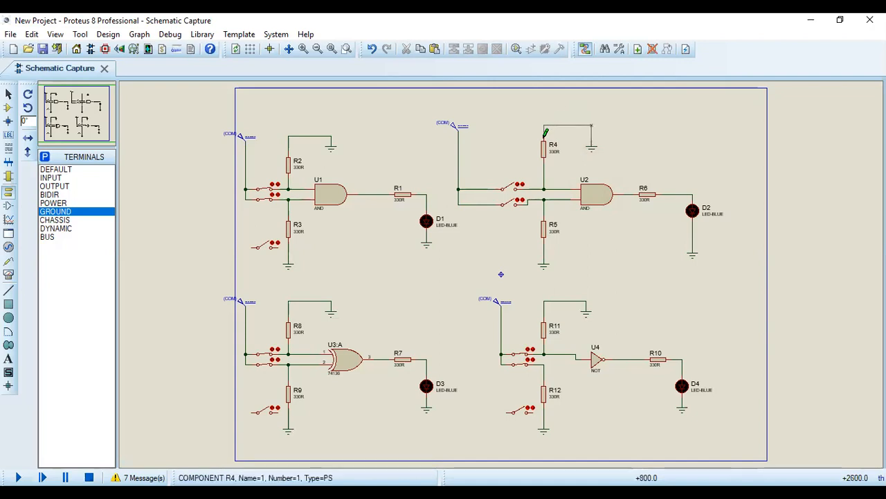
pyautogui.click(545, 137)
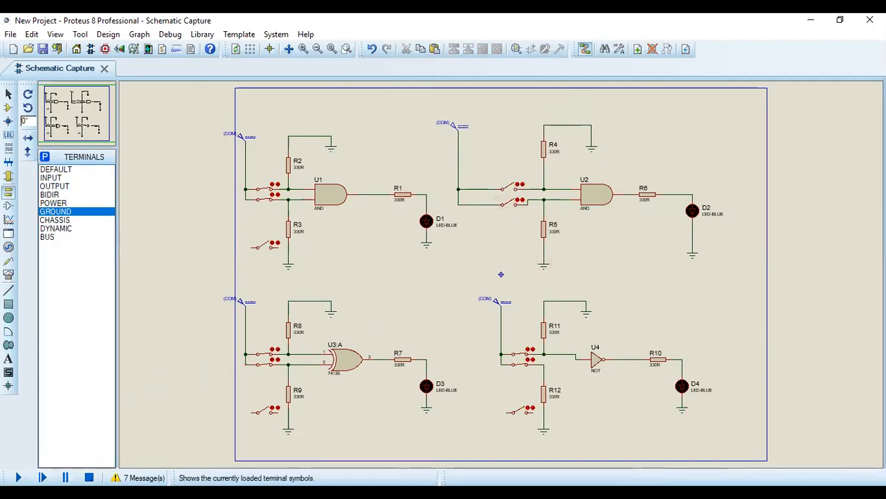
# Run the simulation, toggle AND gate U2's input switches leaving the upper one closed, and stop the simulation
pyautogui.click(18, 477)
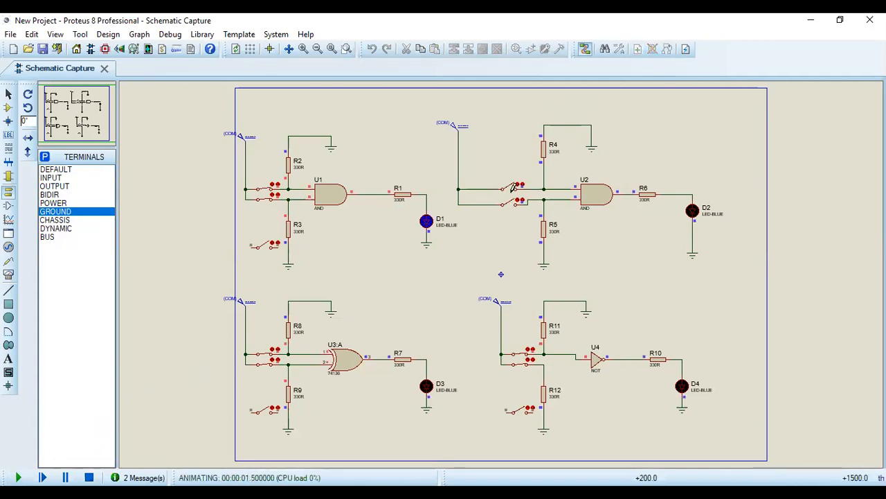
pyautogui.click(510, 192)
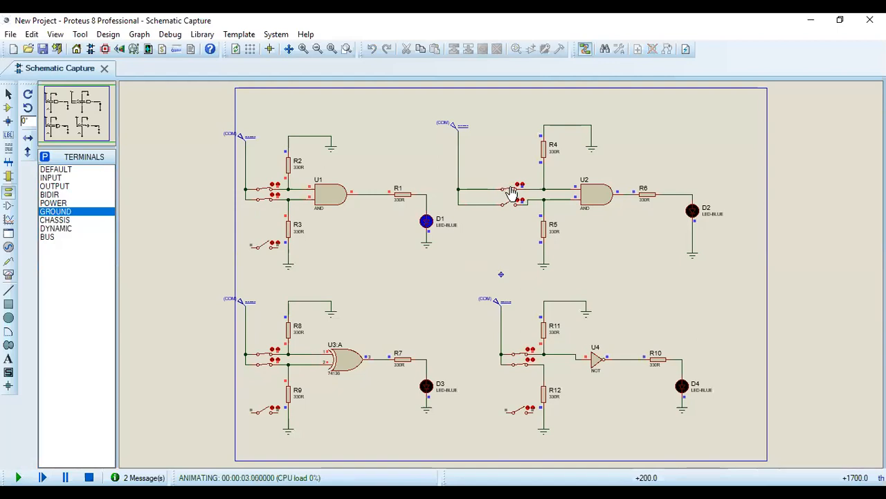
pyautogui.click(513, 208)
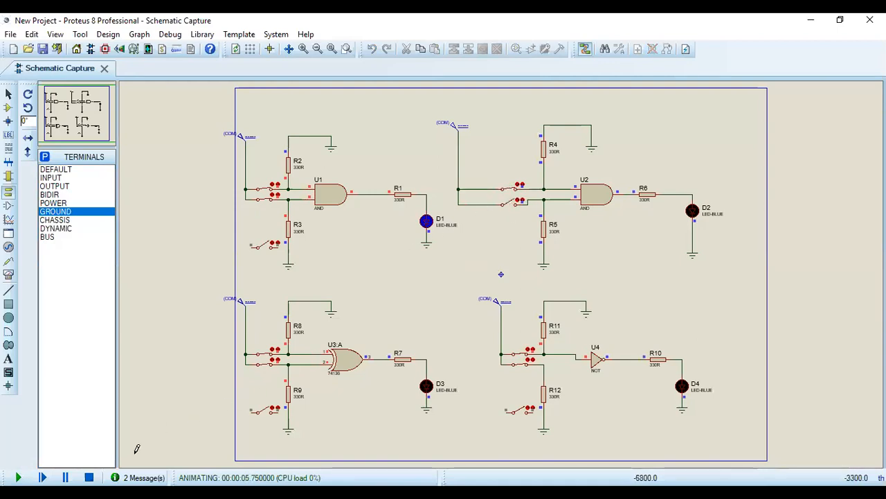
pyautogui.click(89, 477)
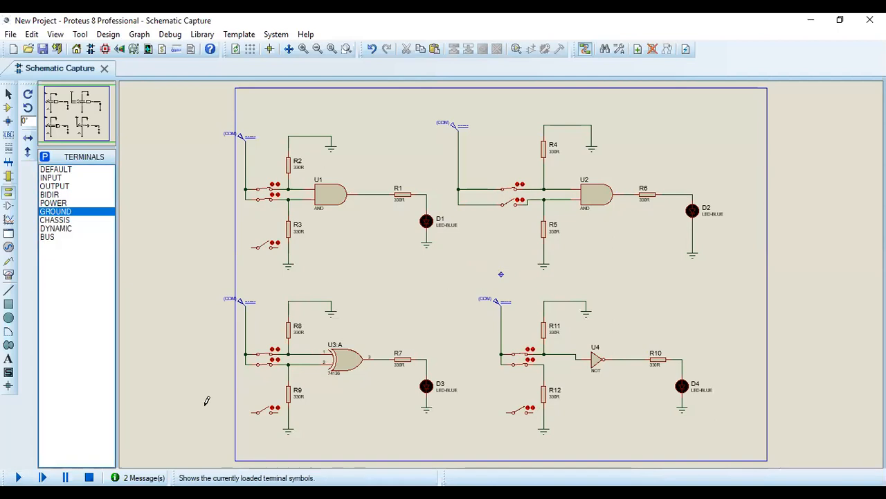
# Set the voltage of the DC generator feeding U2's switches to 5 volts
pyautogui.doubleClick(454, 129)
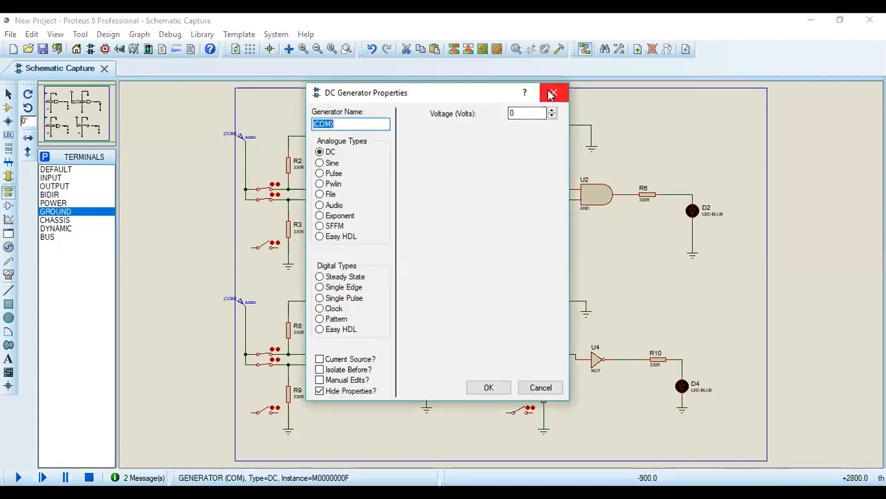
pyautogui.click(552, 93)
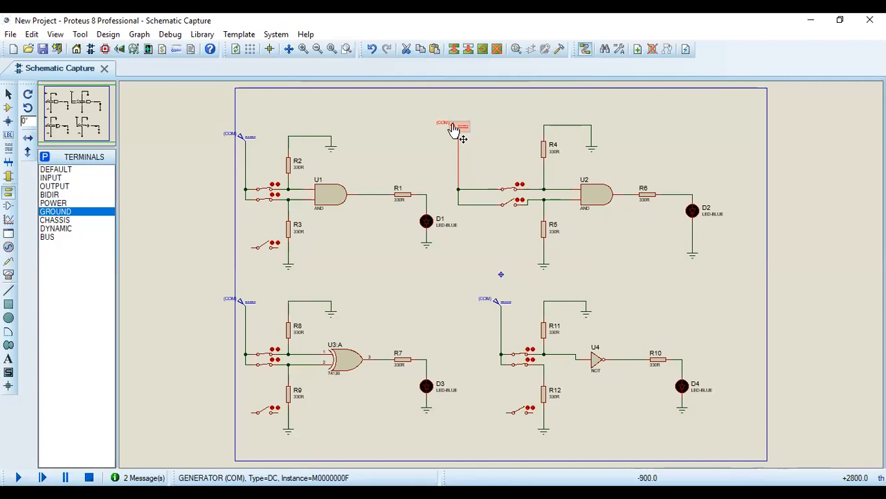
pyautogui.doubleClick(455, 129)
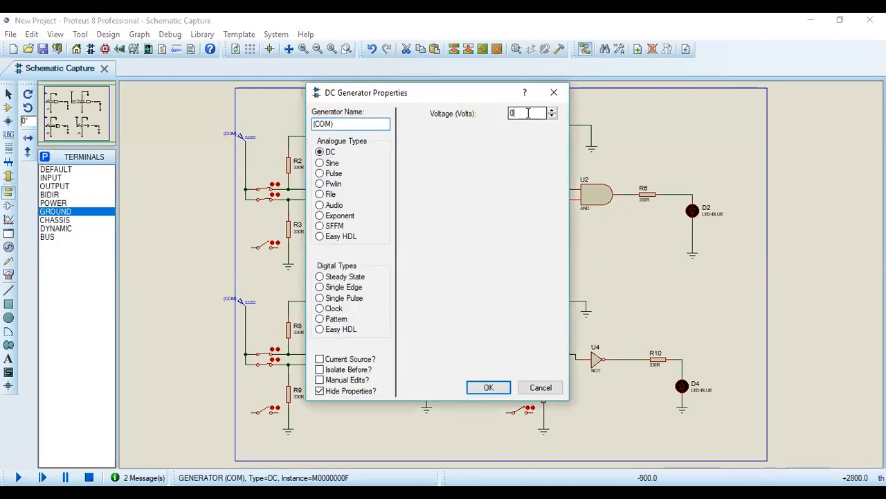
pyautogui.write('5')
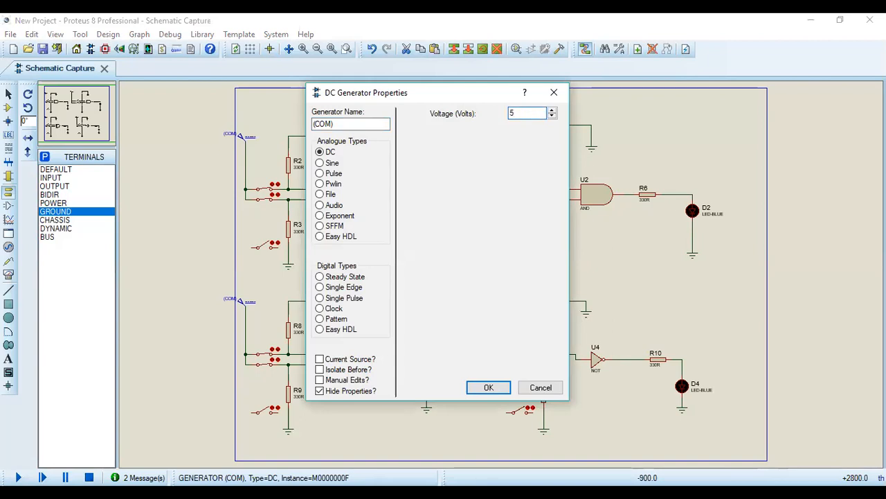
pyautogui.press('Return')
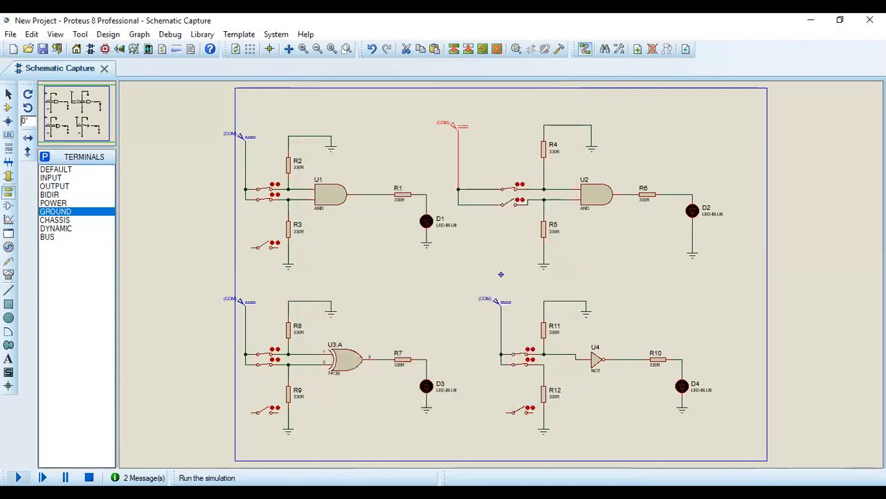
# Run the simulation and toggle U2's two input switches through different open and closed combinations to test LED D2
pyautogui.click(18, 478)
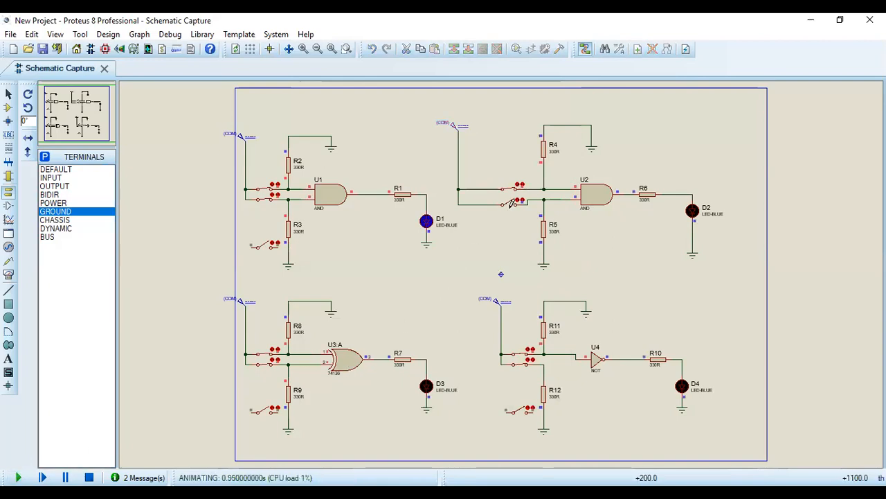
pyautogui.click(507, 208)
pyautogui.click(508, 207)
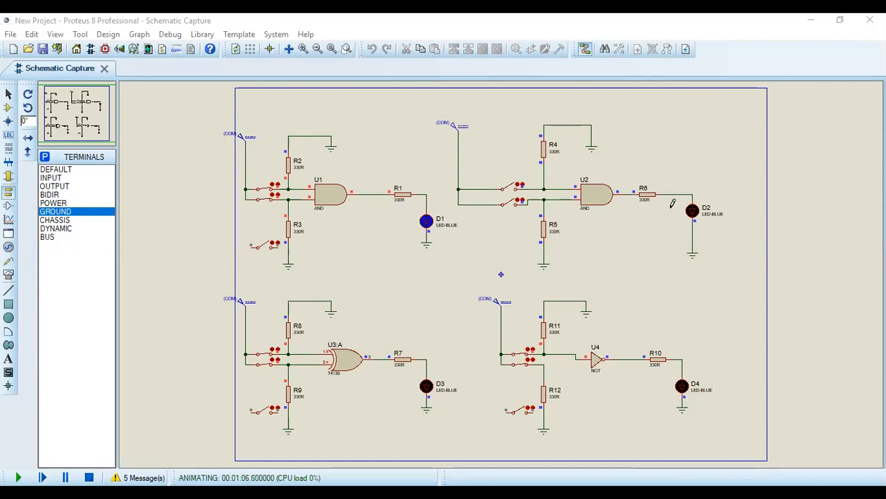
pyautogui.click(513, 206)
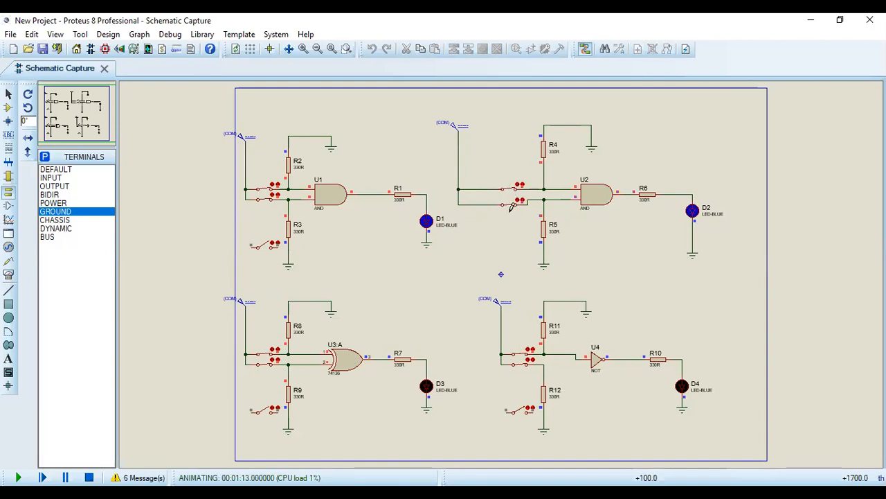
pyautogui.click(507, 191)
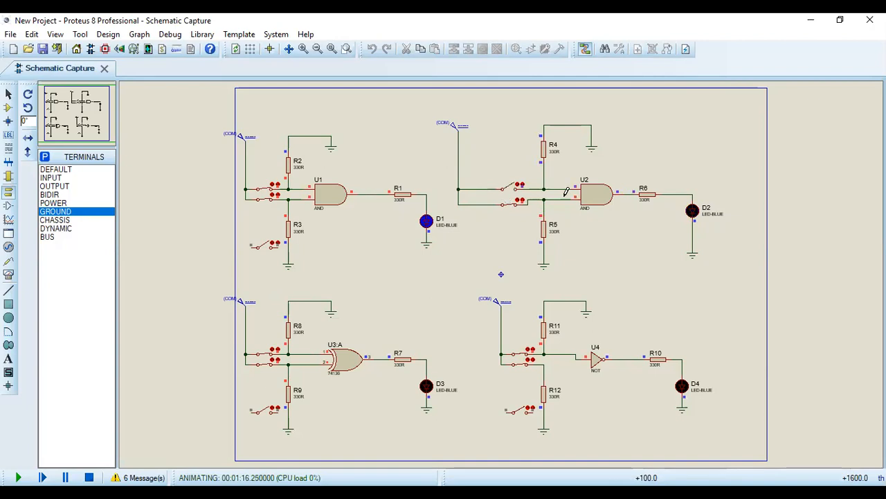
pyautogui.click(514, 190)
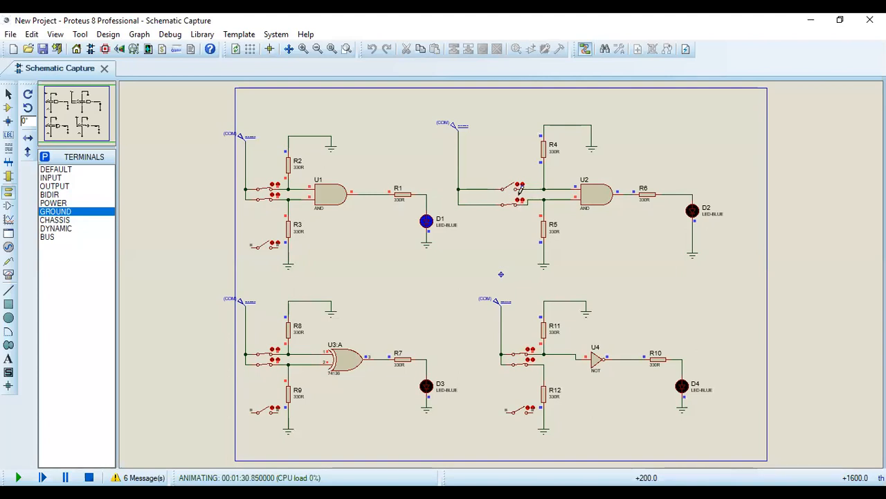
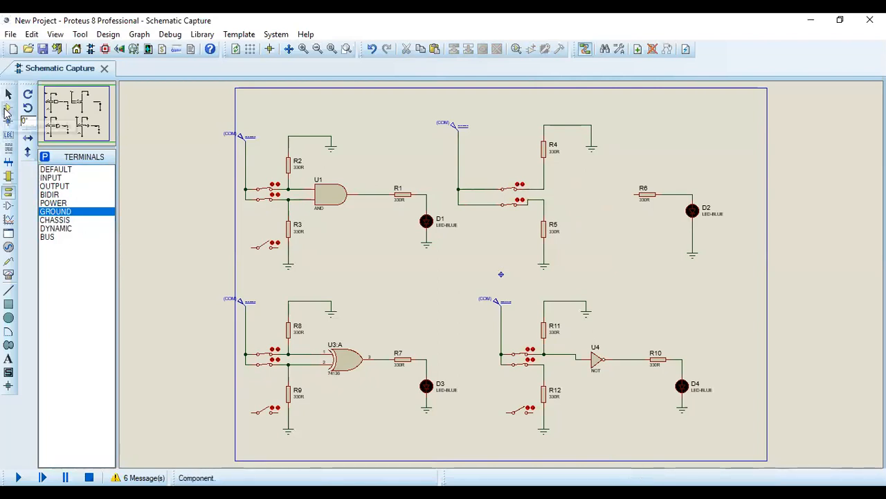
# Pick the OR gate from the device library and place it between the two input switches' wires and resistor R6
pyautogui.click(8, 108)
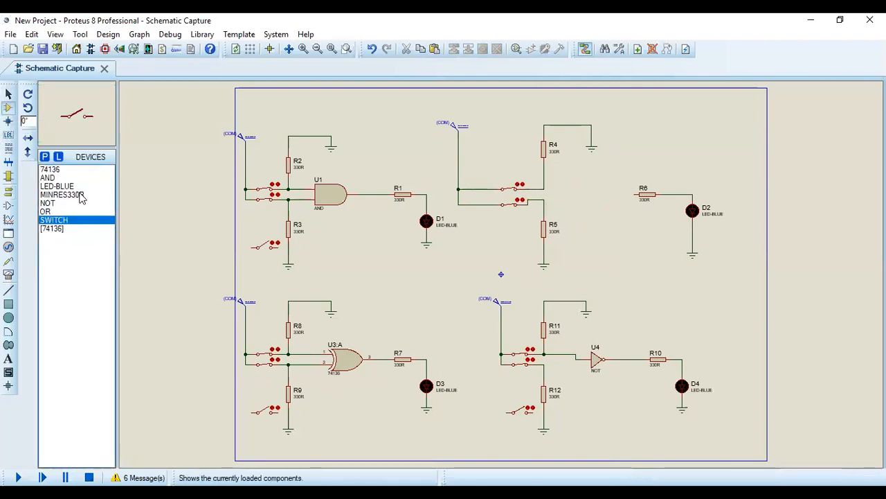
pyautogui.click(45, 158)
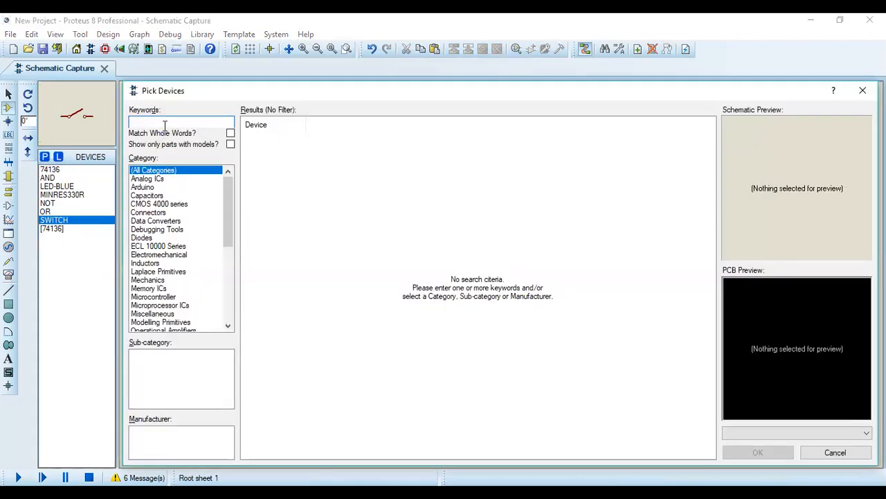
pyautogui.write('or')
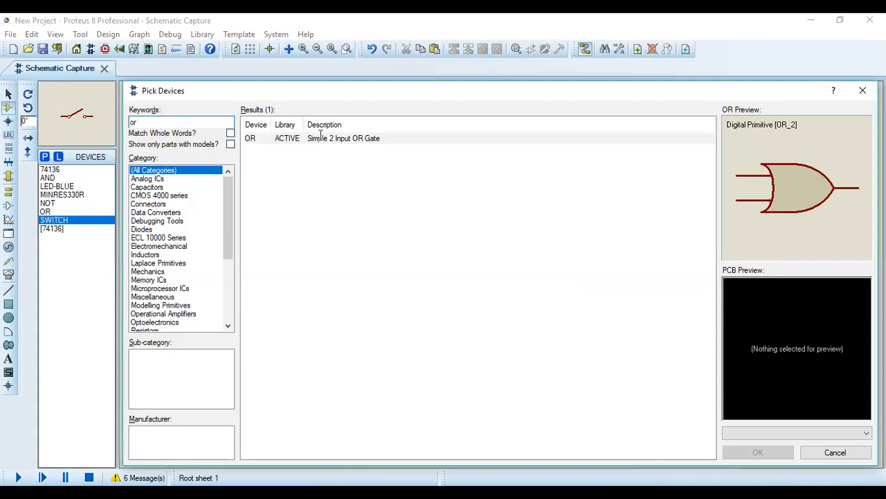
pyautogui.click(255, 140)
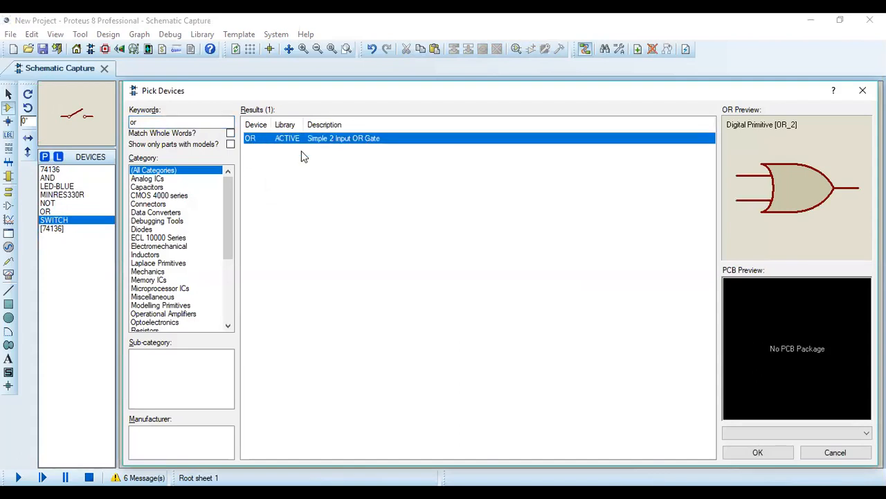
pyautogui.click(772, 455)
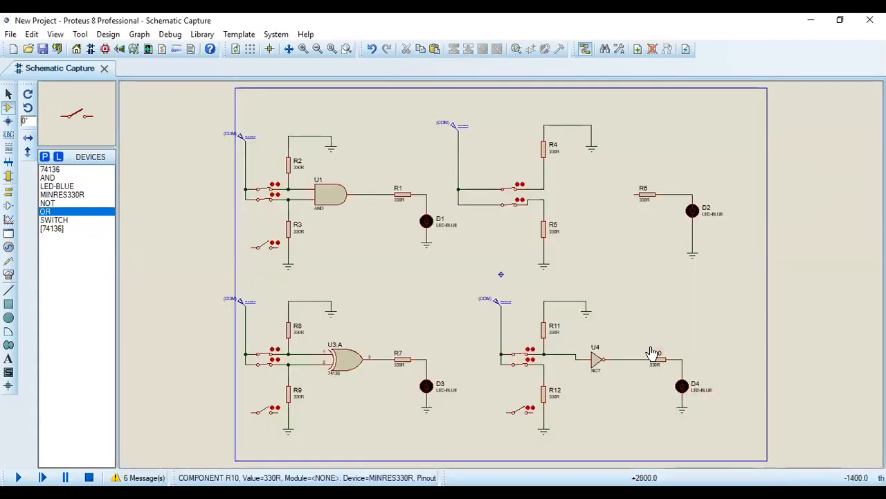
pyautogui.click(589, 190)
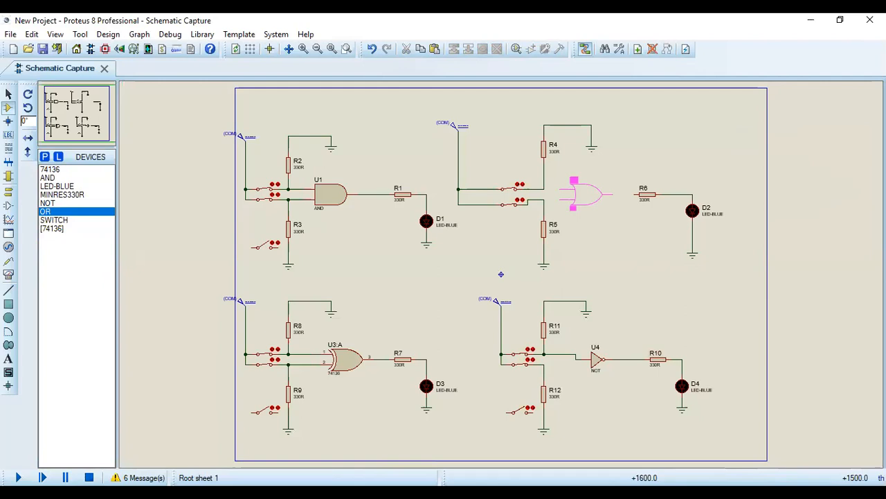
pyautogui.click(587, 194)
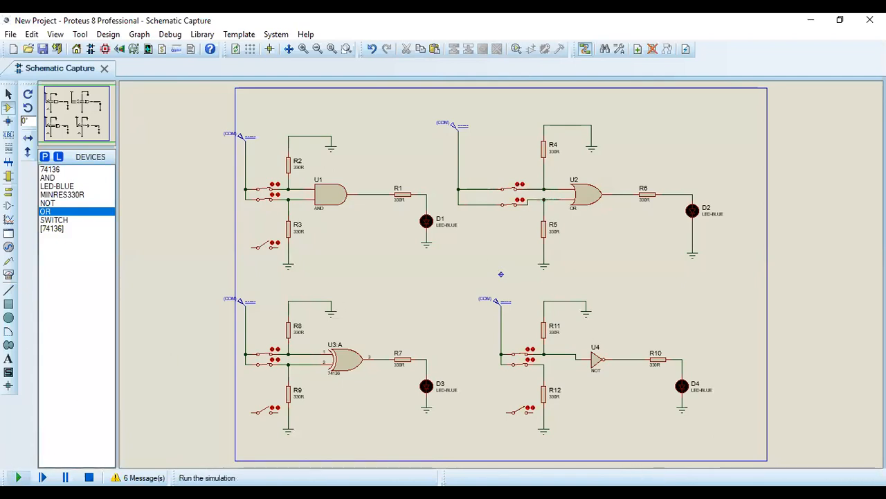
# Run the simulation and toggle OR gate U2's switches through different combinations, opening and reclosing AND gate U1's upper switch for comparison
pyautogui.click(18, 477)
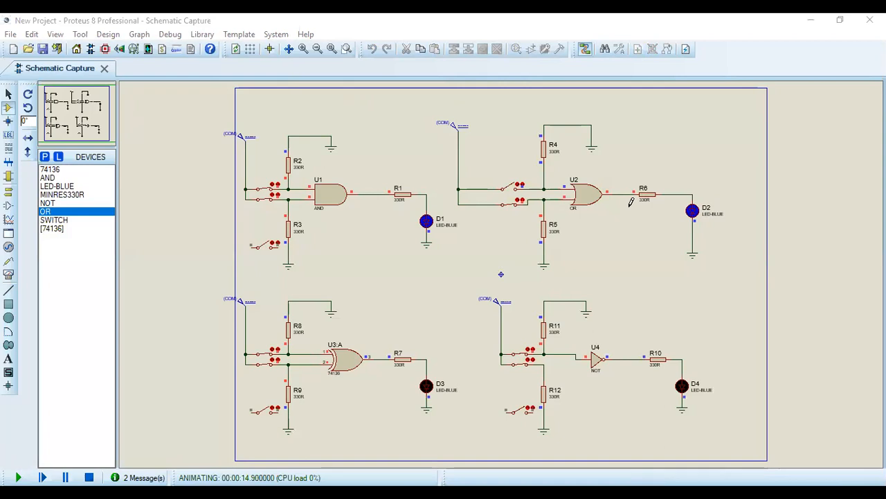
pyautogui.click(515, 206)
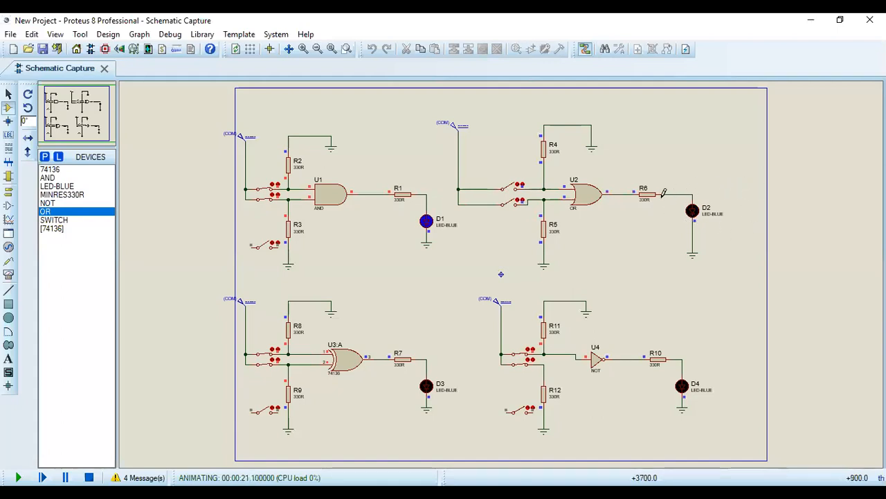
pyautogui.click(509, 188)
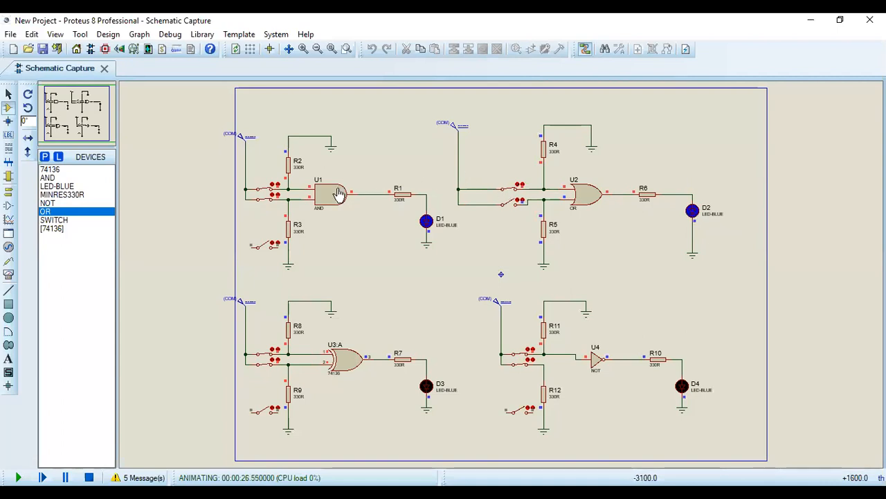
pyautogui.click(265, 194)
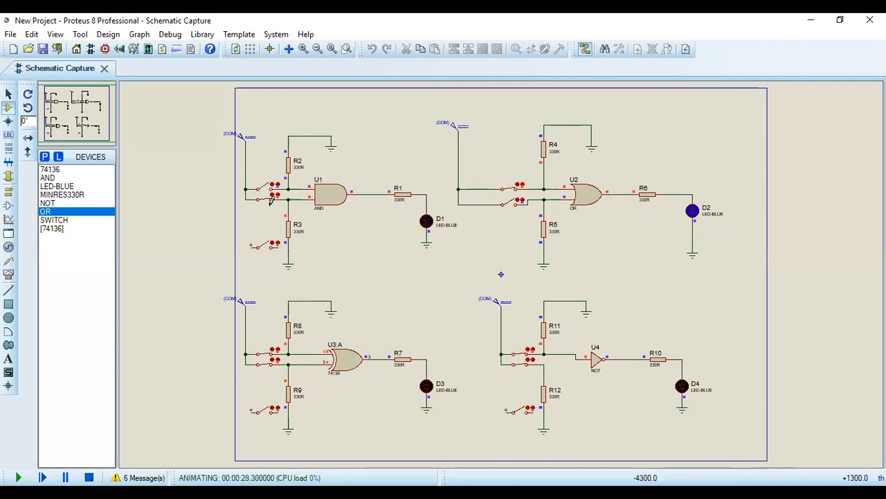
pyautogui.click(261, 194)
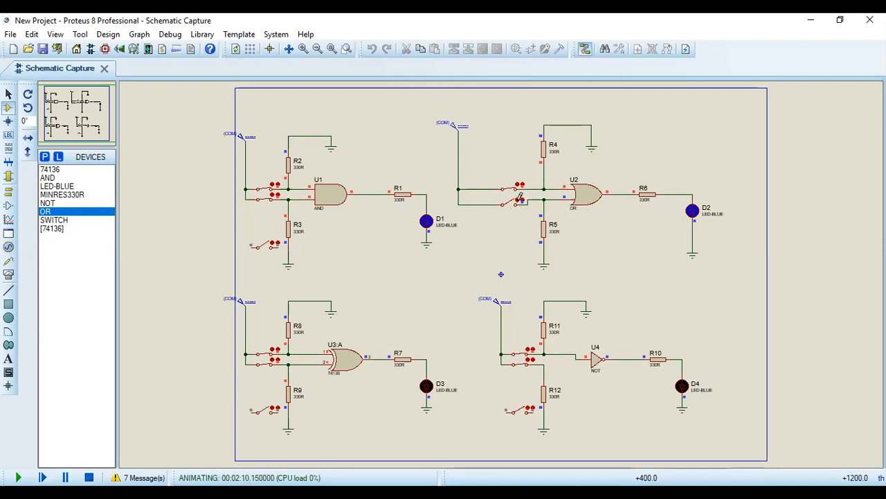
pyautogui.click(508, 190)
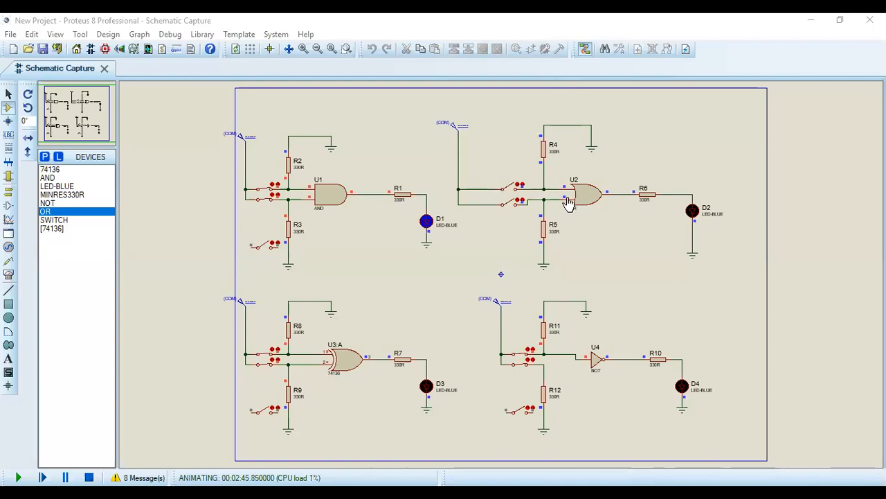
pyautogui.click(506, 202)
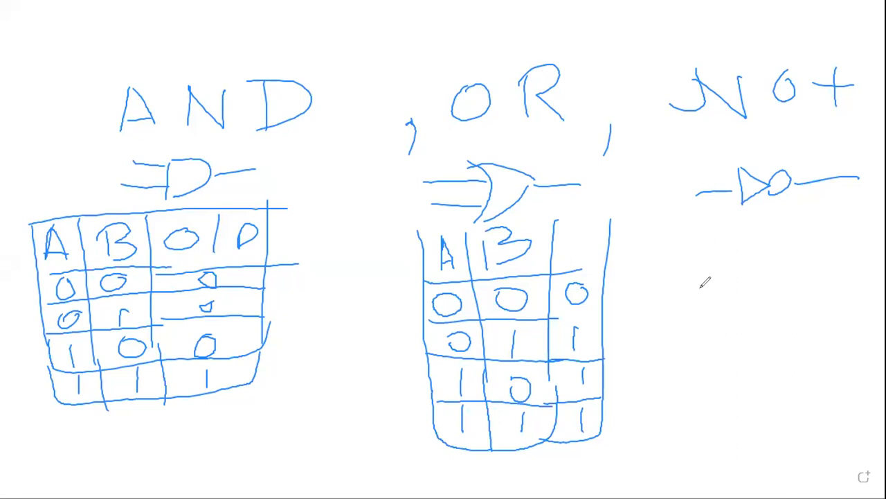
# Switch to the whiteboard and handwrite the NOT gate's truth table beneath its symbol
pyautogui.moveTo(702, 265); pyautogui.dragTo(702, 293)
pyautogui.moveTo(766, 247); pyautogui.dragTo(766, 315)
pyautogui.moveTo(815, 273)
pyautogui.mouseDown()
pyautogui.moveTo(836, 277)
pyautogui.moveTo(828, 289)
pyautogui.moveTo(812, 288)
pyautogui.moveTo(821, 267)
pyautogui.mouseUp()
pyautogui.moveTo(709, 324)
pyautogui.mouseDown()
pyautogui.moveTo(724, 336)
pyautogui.moveTo(693, 350)
pyautogui.moveTo(690, 334)
pyautogui.moveTo(703, 331)
pyautogui.moveTo(691, 339)
pyautogui.mouseUp()
pyautogui.moveTo(834, 338); pyautogui.dragTo(834, 364)
pyautogui.moveTo(765, 317); pyautogui.dragTo(769, 380)
pyautogui.moveTo(691, 246); pyautogui.dragTo(826, 240)
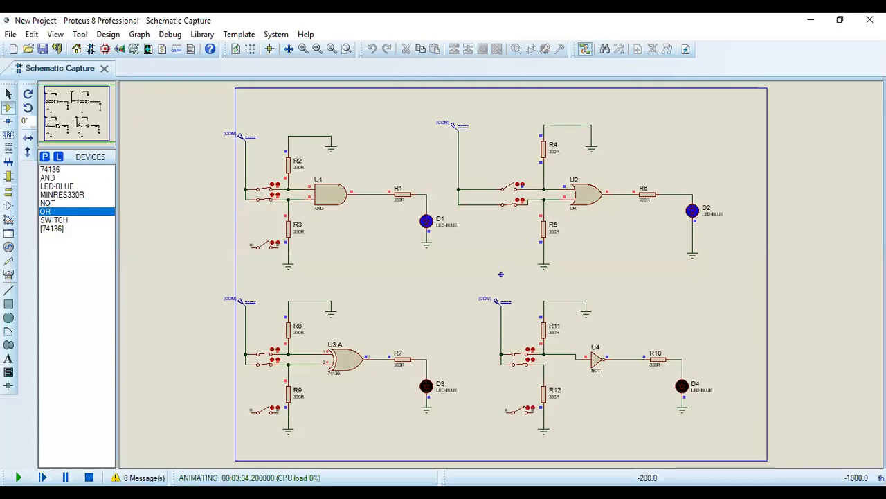
# Stop the simulation in Proteus and delete the entire NOT gate circuit around U4
pyautogui.click(89, 477)
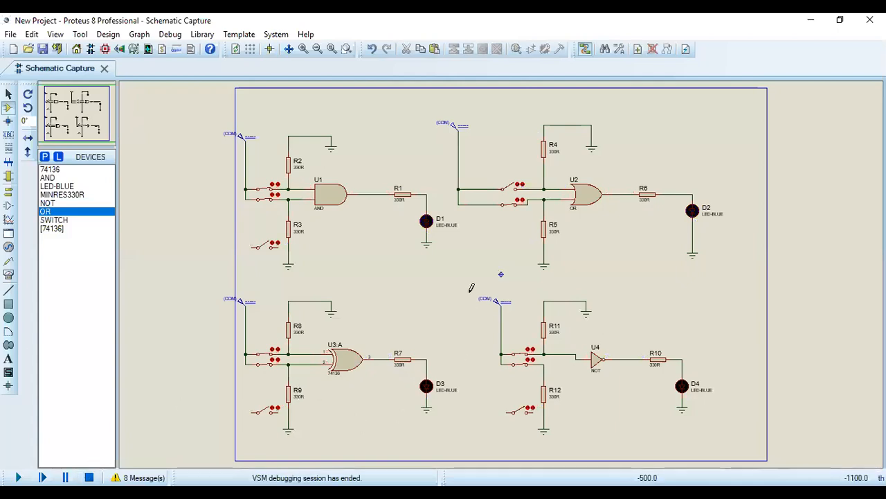
pyautogui.moveTo(470, 280); pyautogui.dragTo(722, 421)
pyautogui.press('Delete')
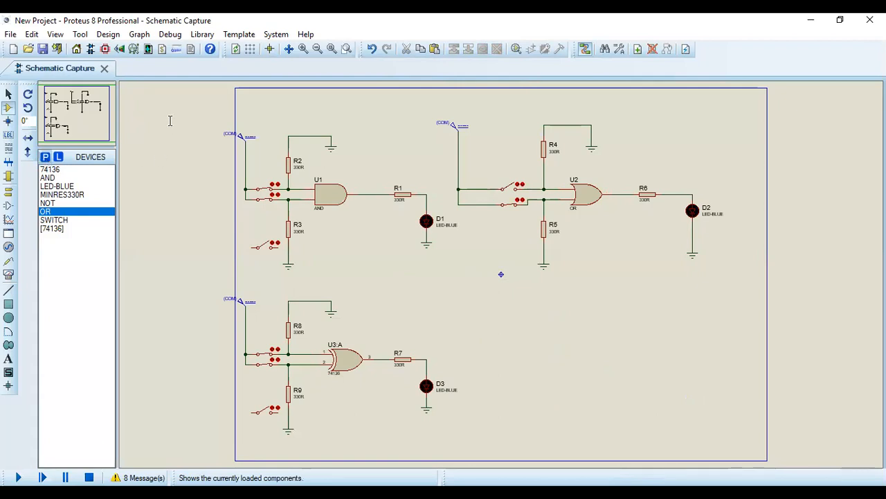
# Pick the NOT gate from the device library and place it in the cleared area below the OR circuit
pyautogui.write('pno')
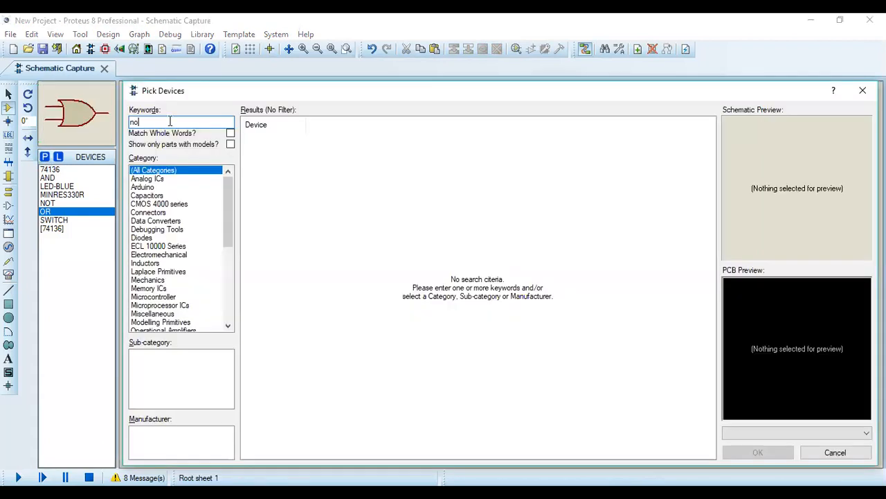
pyautogui.write('t')
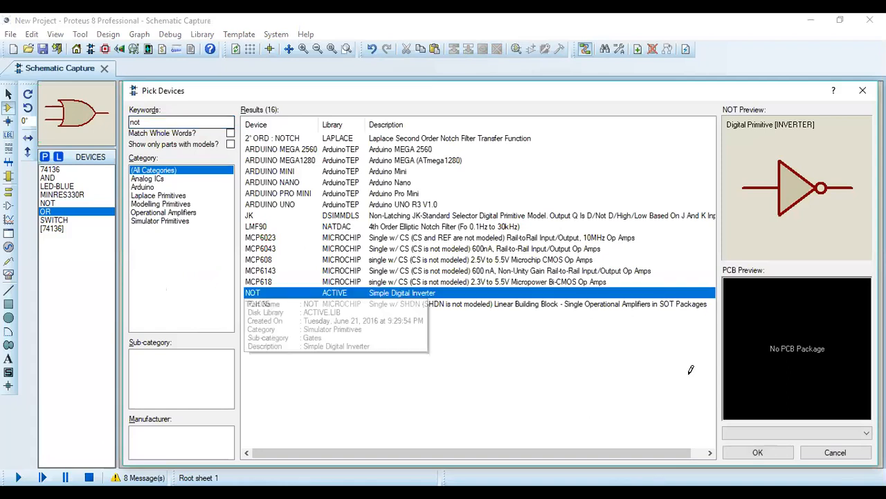
pyautogui.press('Return')
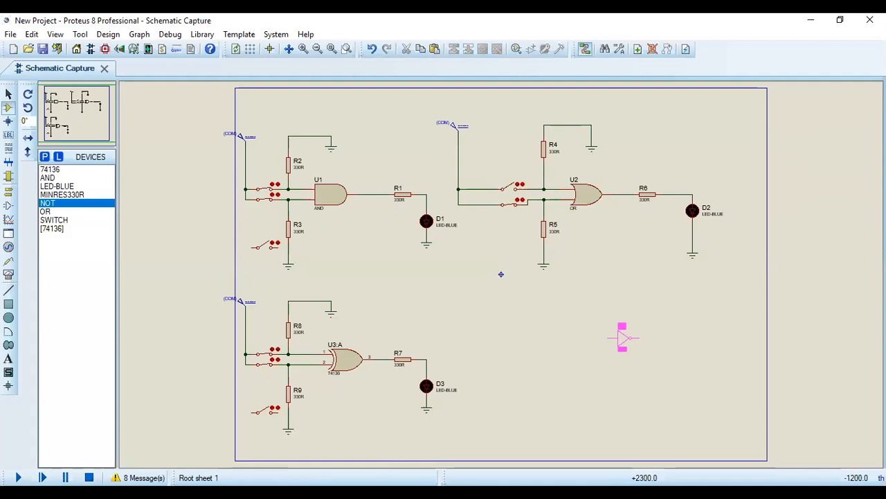
pyautogui.click(643, 324)
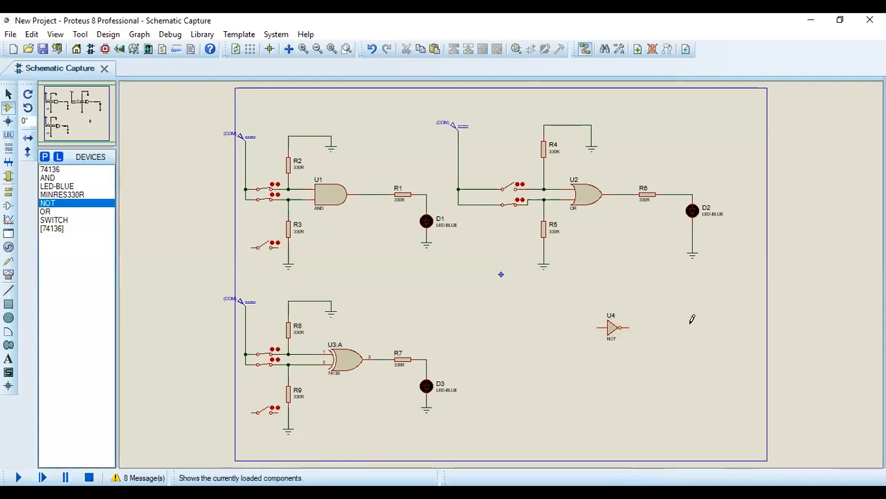
# Place a MINRES330R resistor to the right of NOT gate U4 and wire it to the gate's output
pyautogui.click(62, 194)
pyautogui.click(657, 327)
pyautogui.click(657, 327)
pyautogui.click(627, 325)
pyautogui.click(646, 327)
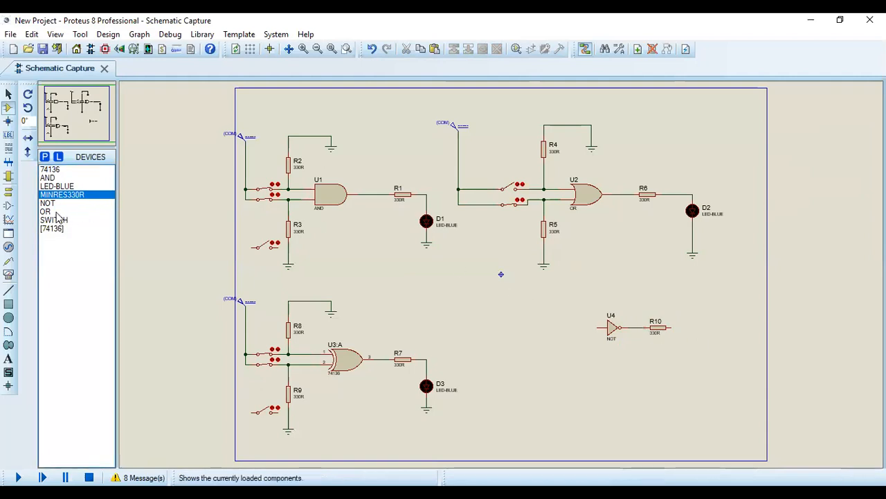
# Place a LED-BLUE to the lower right of resistor R10 and wire its upper end to the resistor
pyautogui.click(46, 179)
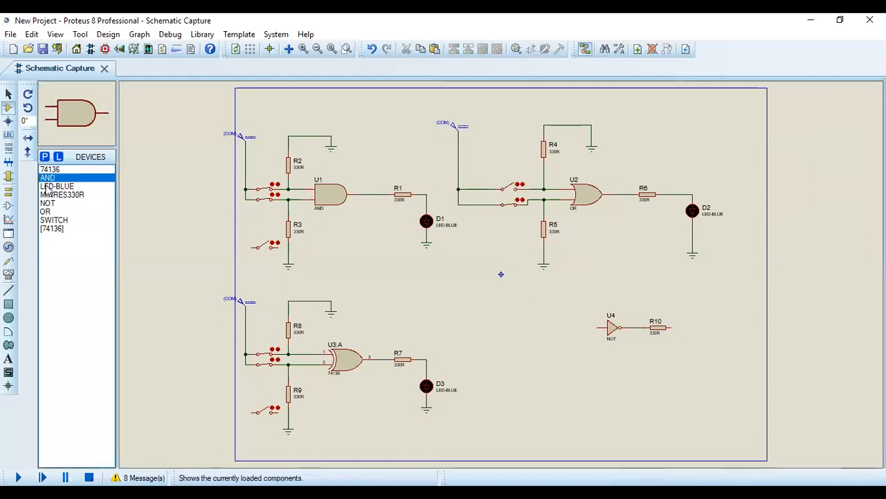
pyautogui.click(47, 186)
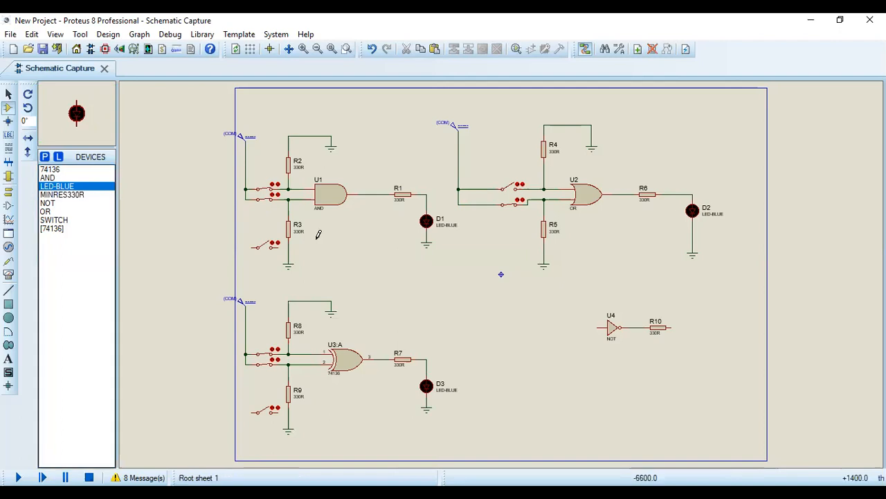
pyautogui.click(709, 324)
pyautogui.click(704, 342)
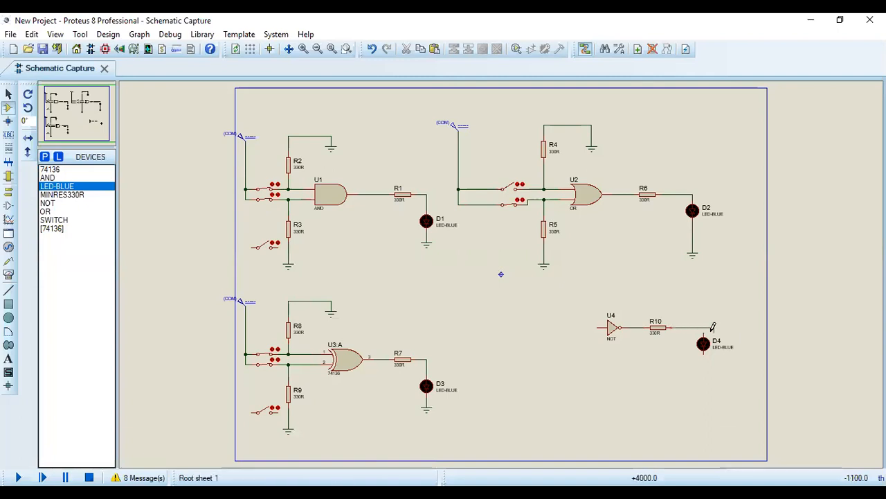
pyautogui.click(705, 332)
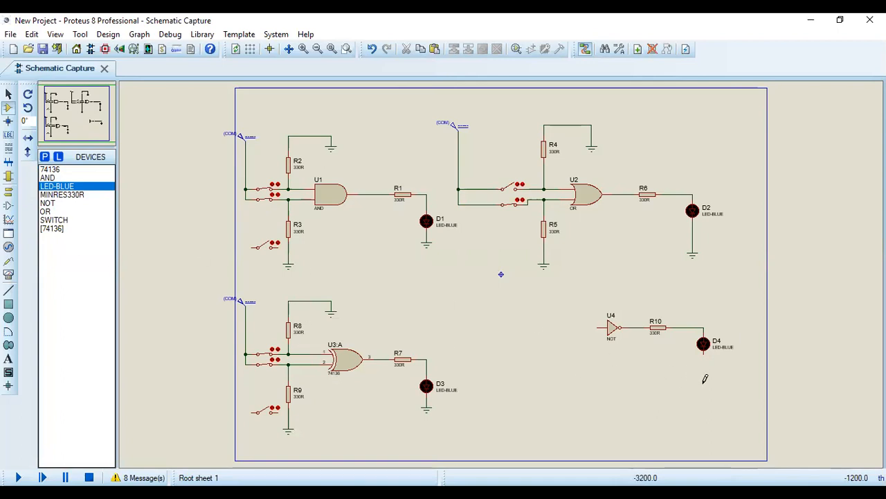
# Place a GROUND terminal below LED D4 and wire it to the LED's lower end
pyautogui.rightClick(648, 245)
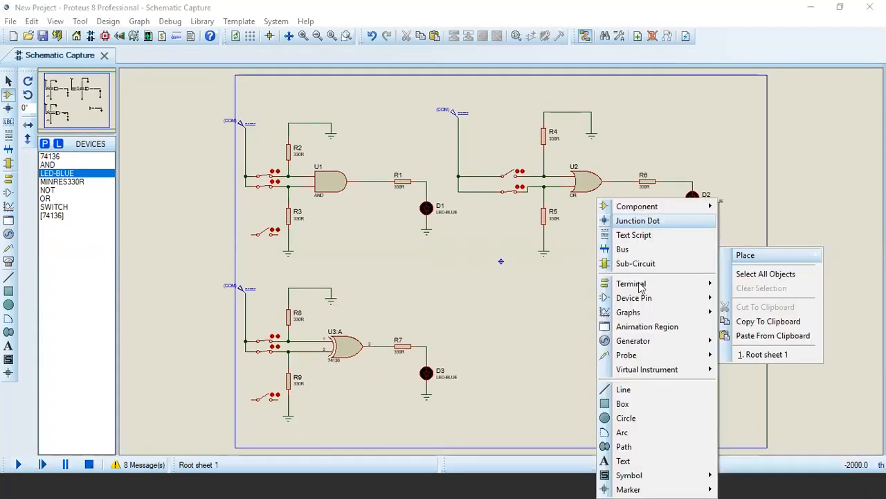
pyautogui.moveTo(641, 287)
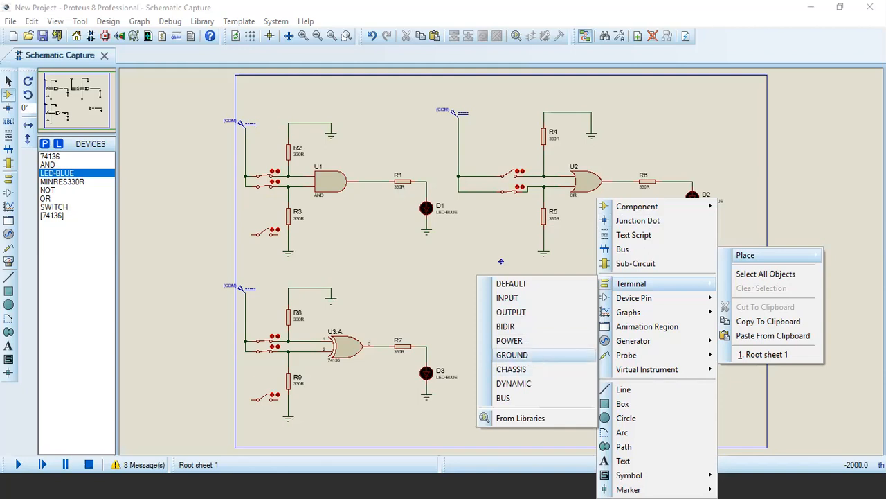
pyautogui.click(535, 357)
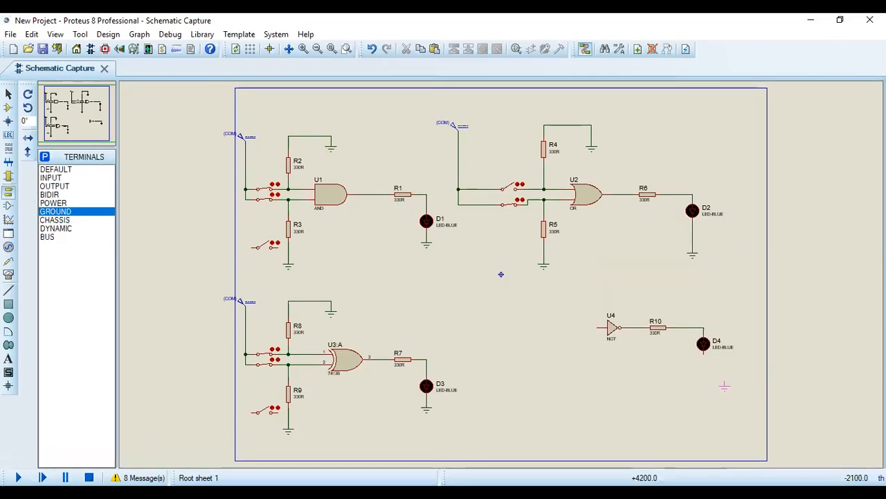
pyautogui.click(703, 377)
pyautogui.click(705, 380)
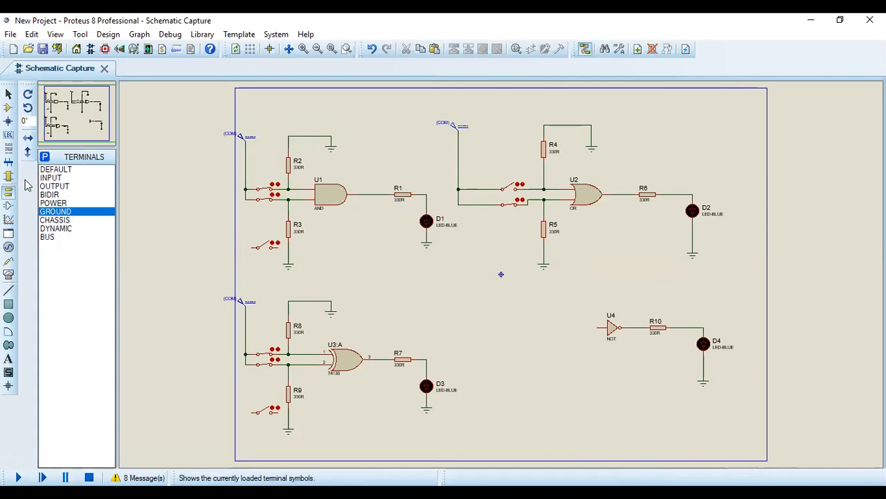
# Place a MINRES330R resistor to the upper left of NOT gate U4 and rotate it clockwise to stand vertically
pyautogui.click(9, 107)
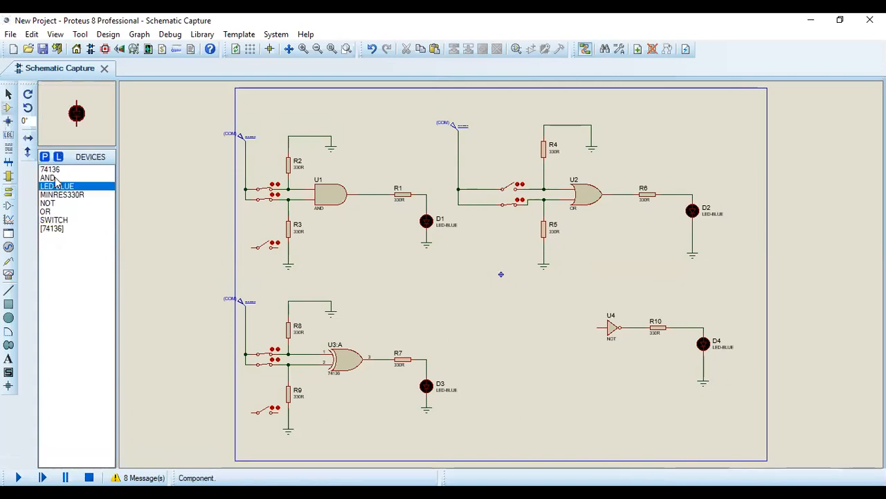
pyautogui.click(67, 195)
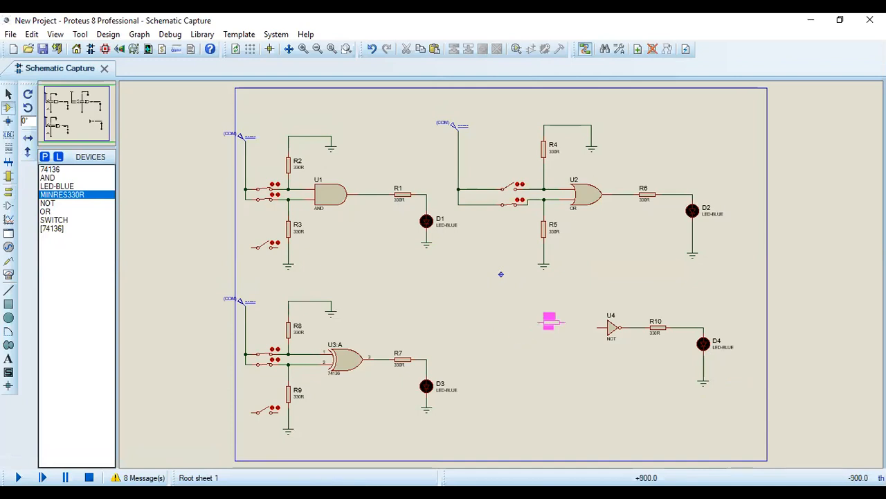
pyautogui.click(556, 305)
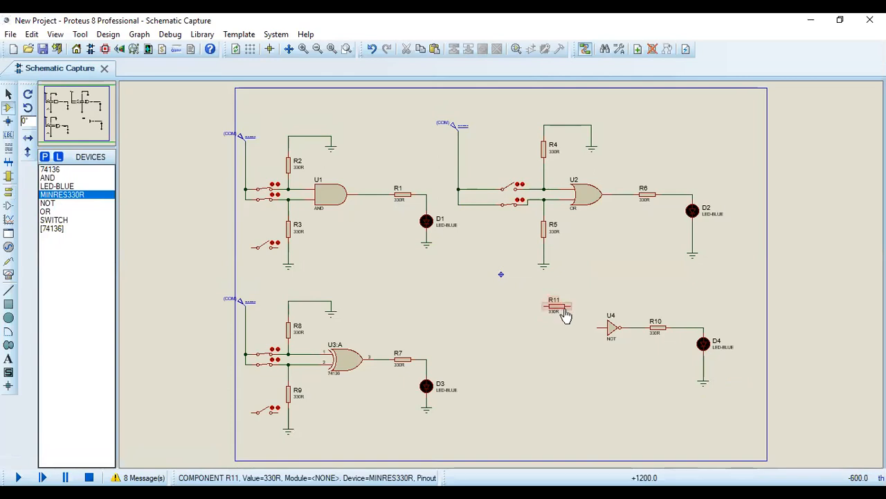
pyautogui.rightClick(566, 309)
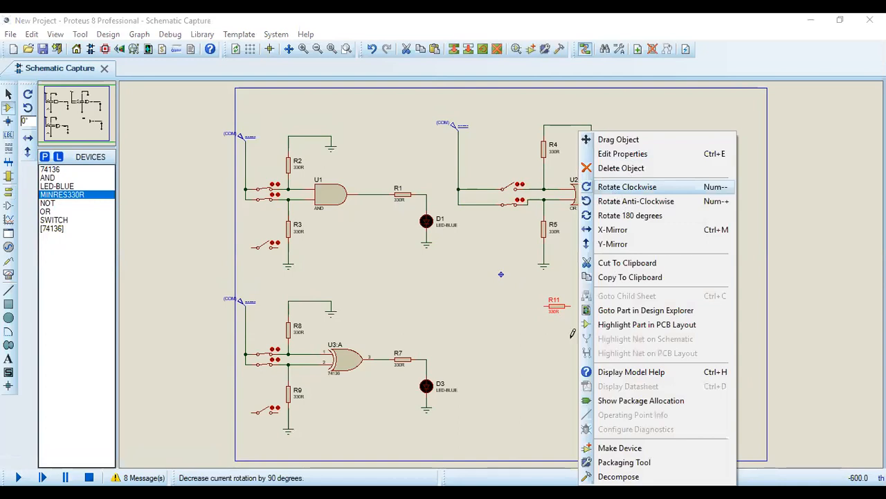
pyautogui.press('Return')
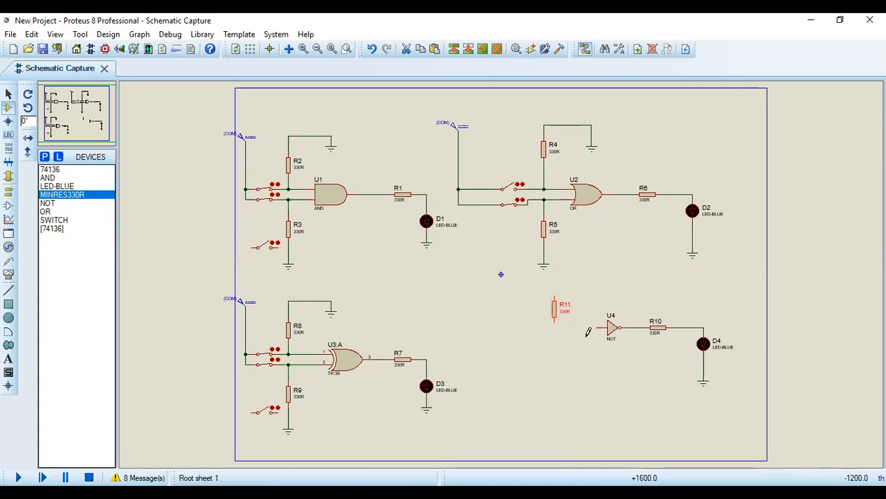
# Wire the input of NOT gate U4 to the lower end of resistor R11
pyautogui.click(588, 332)
pyautogui.click(597, 324)
pyautogui.click(555, 319)
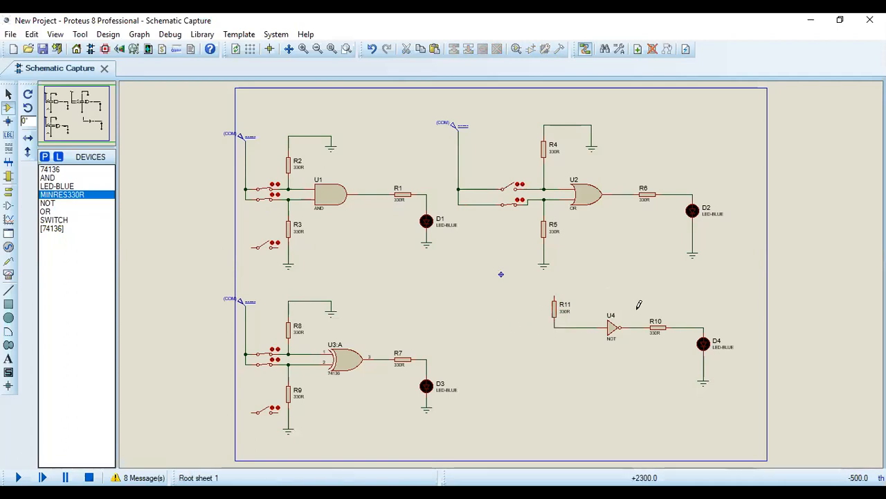
# Place a GROUND terminal just above NOT gate U4 and wire it to the upper end of resistor R11
pyautogui.rightClick(680, 276)
pyautogui.moveTo(705, 279)
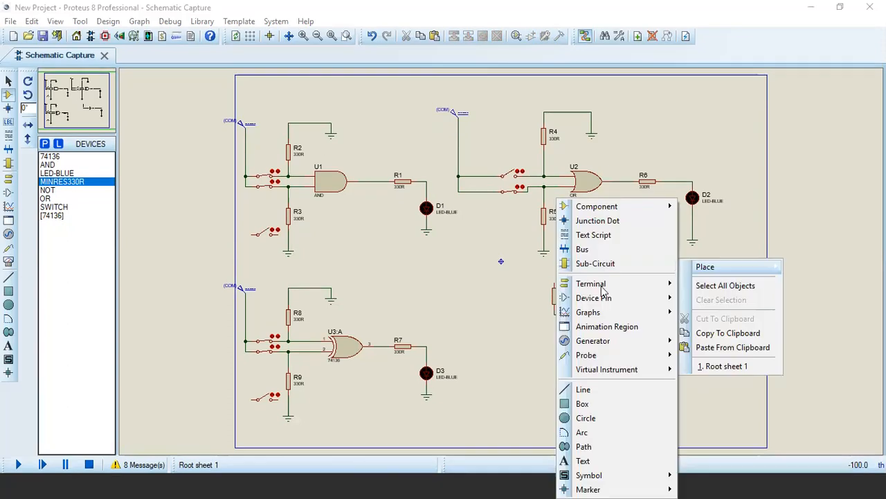
pyautogui.moveTo(589, 298)
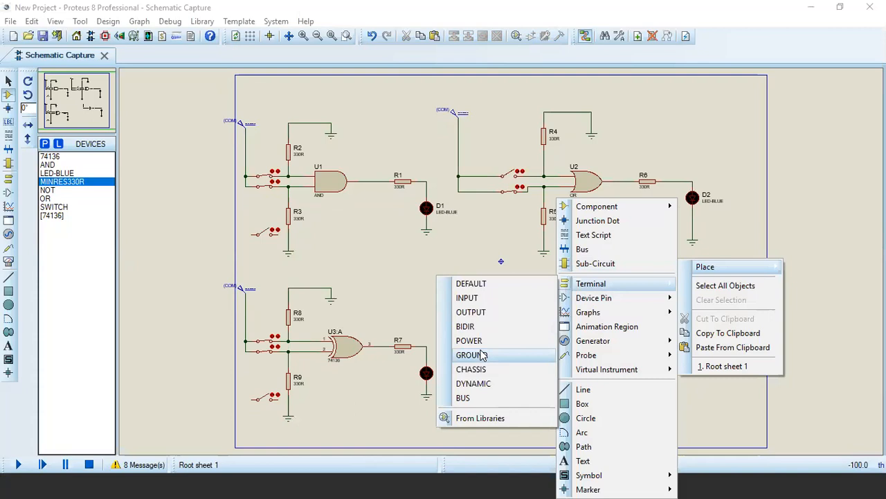
pyautogui.click(472, 355)
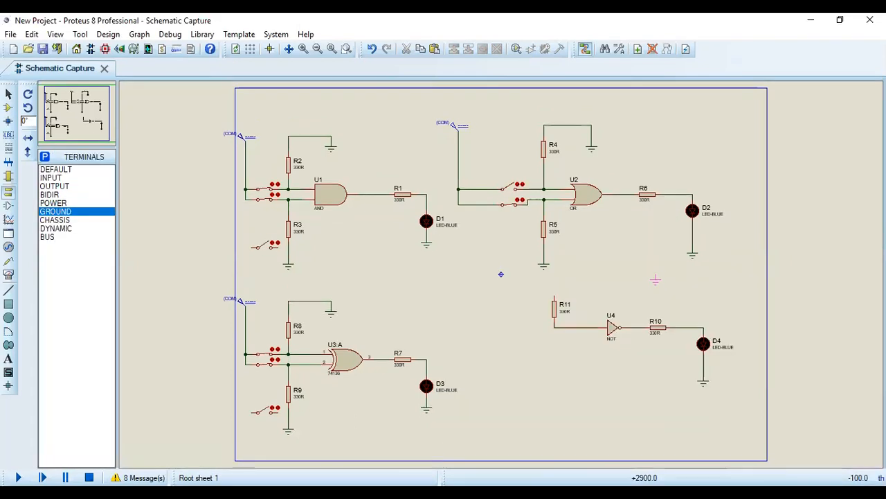
pyautogui.click(612, 296)
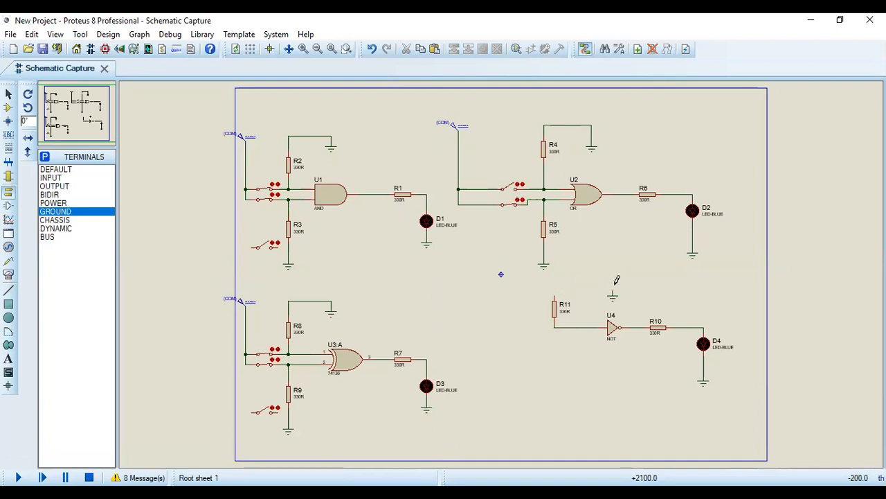
pyautogui.click(613, 289)
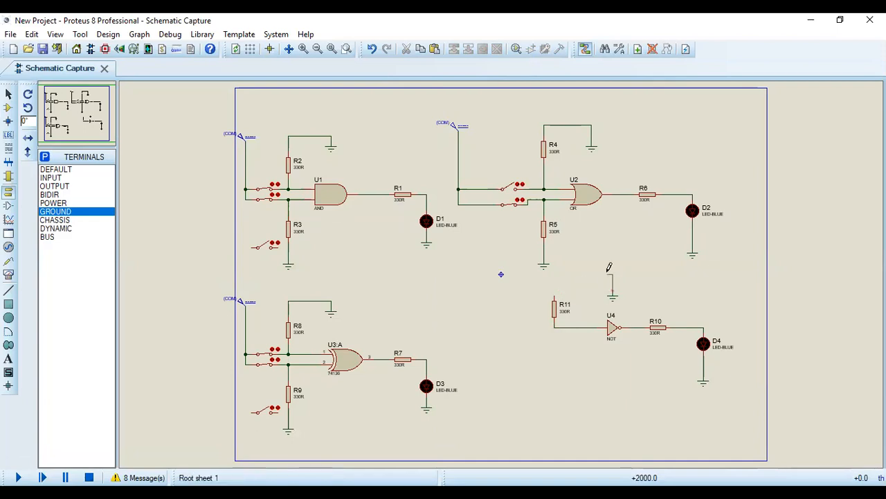
pyautogui.click(554, 299)
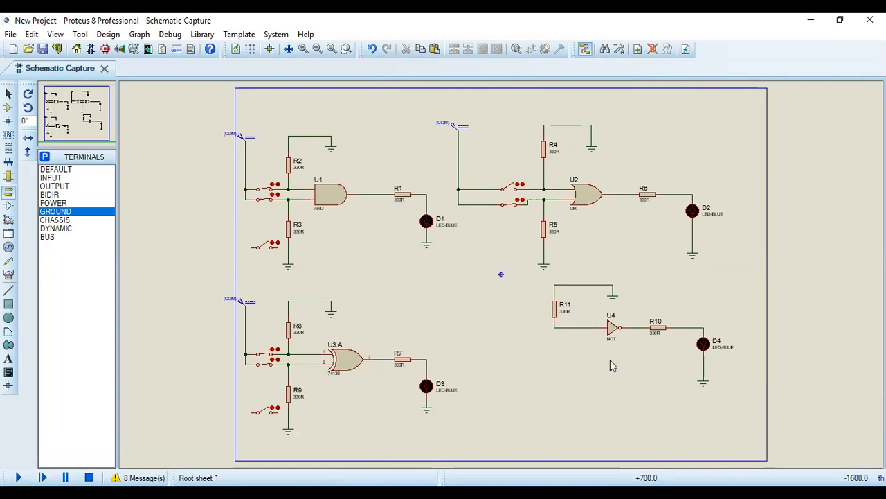
# Place a DC generator to the upper left of resistor R11 and set its voltage to 5
pyautogui.rightClick(554, 363)
pyautogui.moveTo(567, 362)
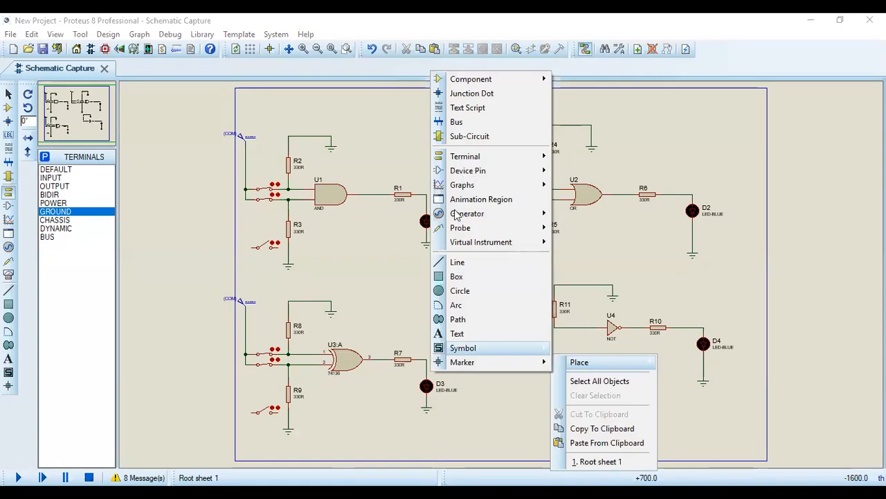
pyautogui.moveTo(457, 216)
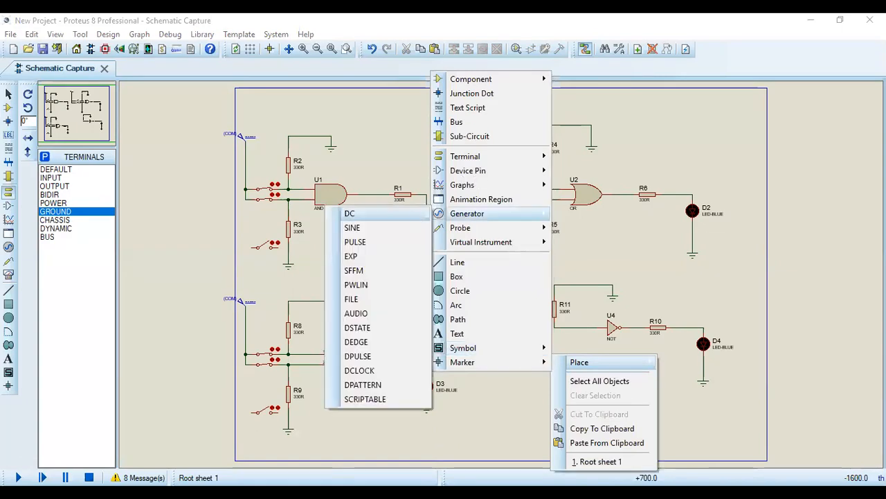
pyautogui.click(353, 214)
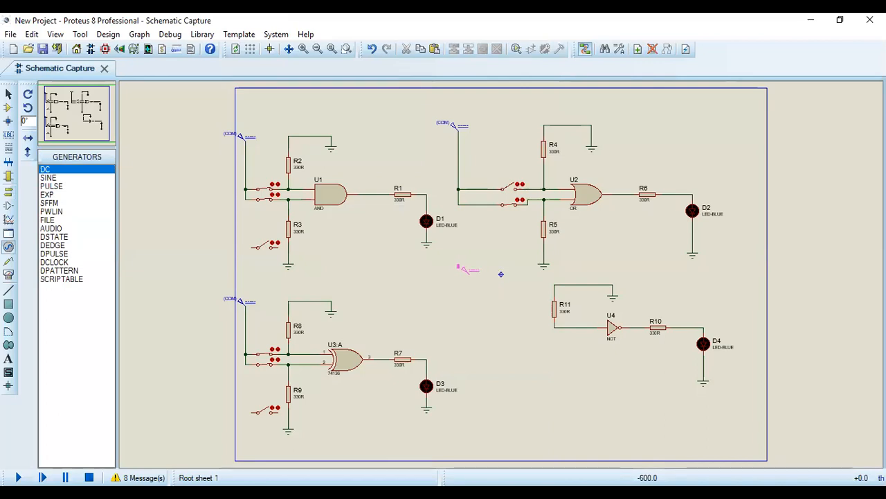
pyautogui.click(465, 270)
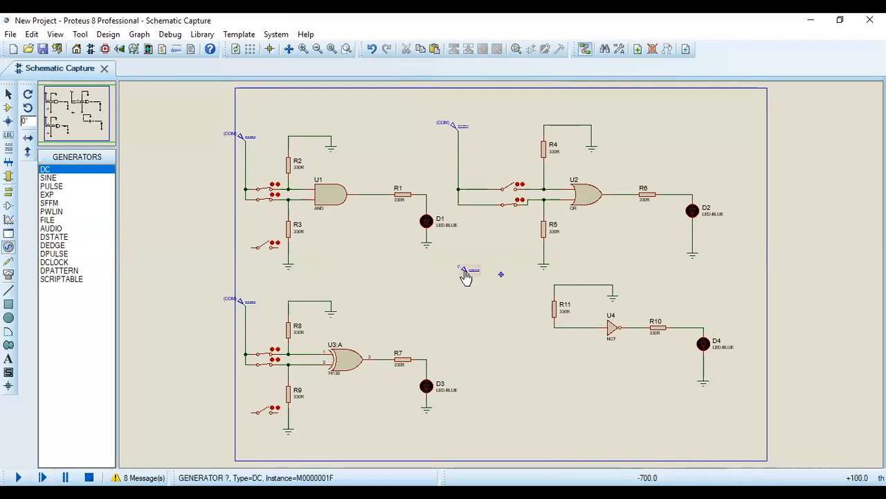
pyautogui.doubleClick(467, 276)
pyautogui.doubleClick(528, 115)
pyautogui.press('BackSpace')
pyautogui.write('5')
pyautogui.press('Return')
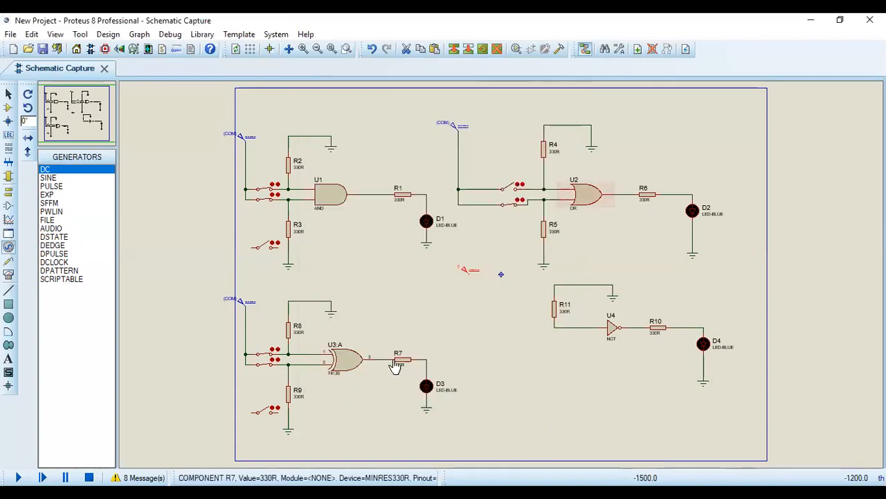
# Place a SWITCH to the left of resistor R11 and wire it between the NOT gate's input line and the new DC generator
pyautogui.click(9, 108)
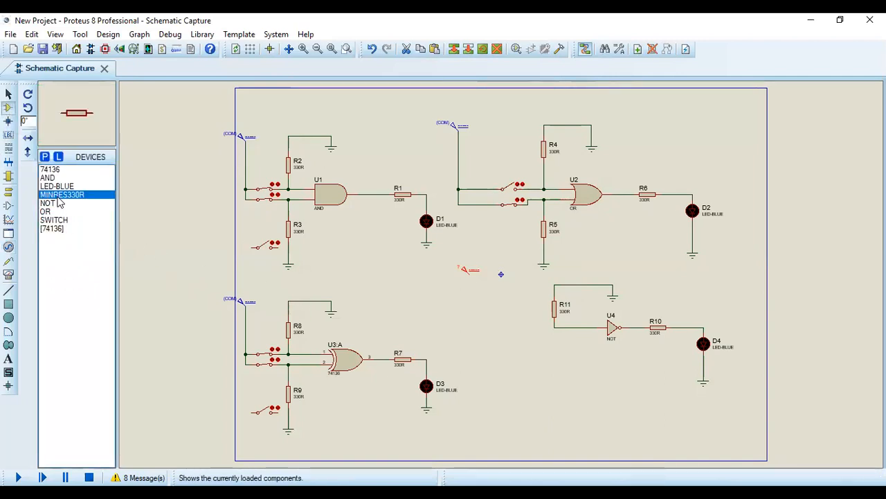
pyautogui.click(52, 220)
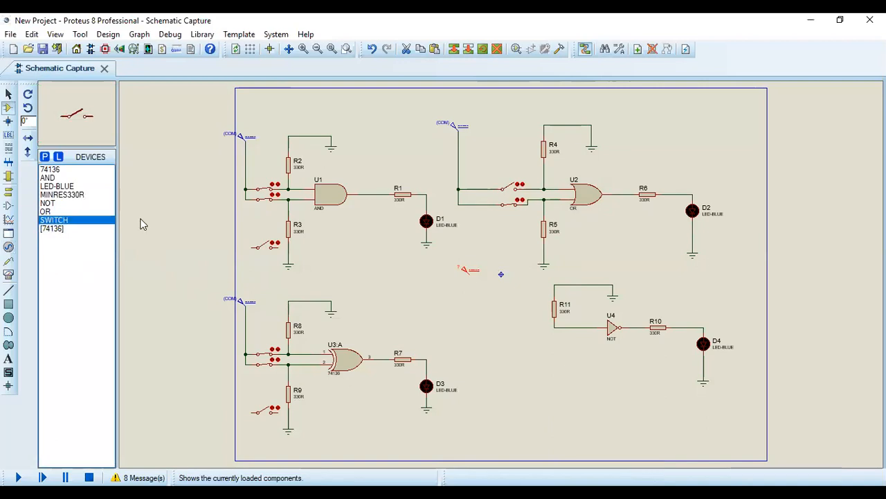
pyautogui.click(498, 311)
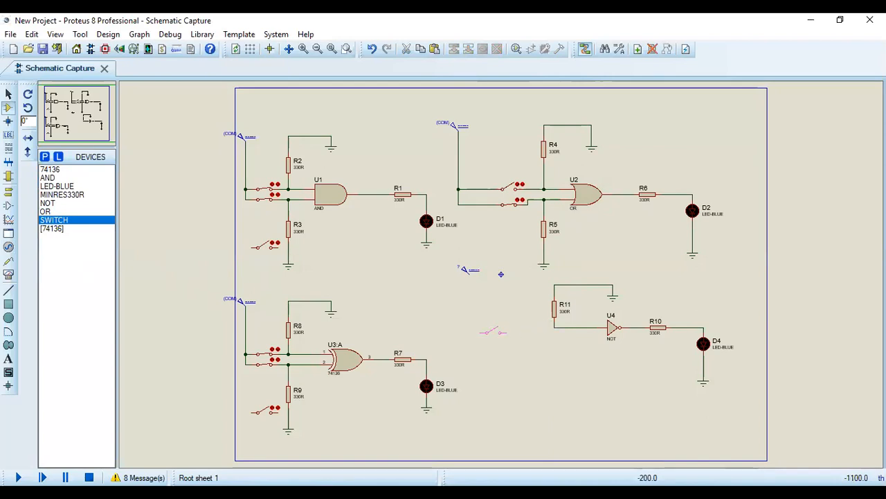
pyautogui.click(493, 326)
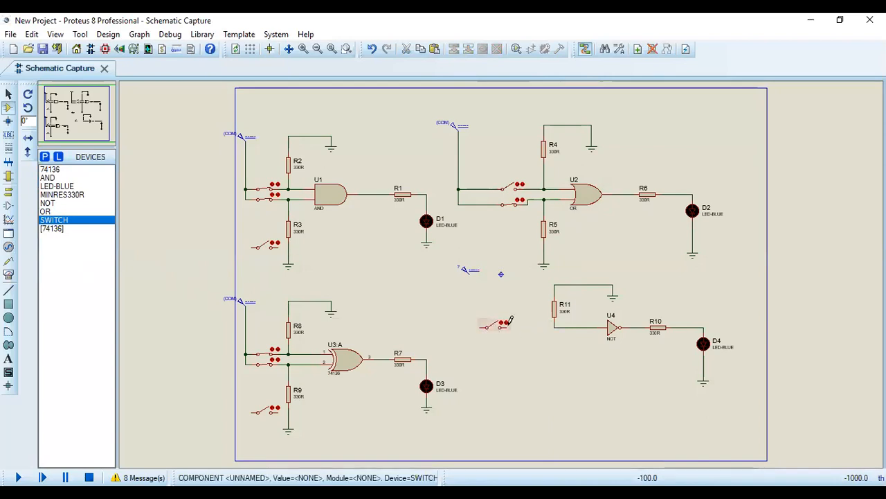
pyautogui.click(556, 322)
pyautogui.click(503, 327)
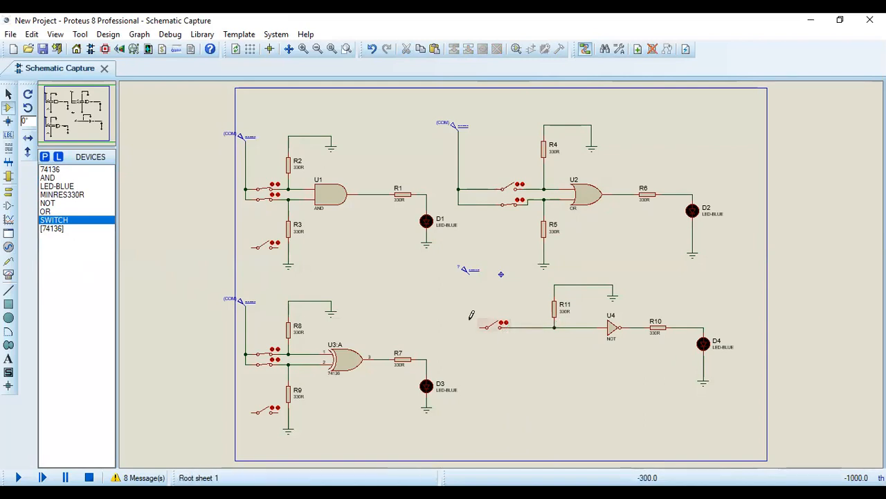
pyautogui.click(470, 269)
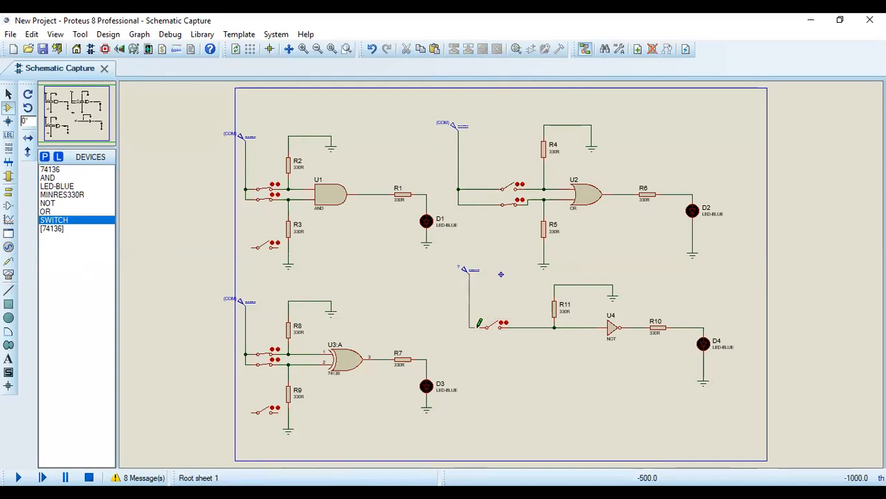
pyautogui.click(481, 323)
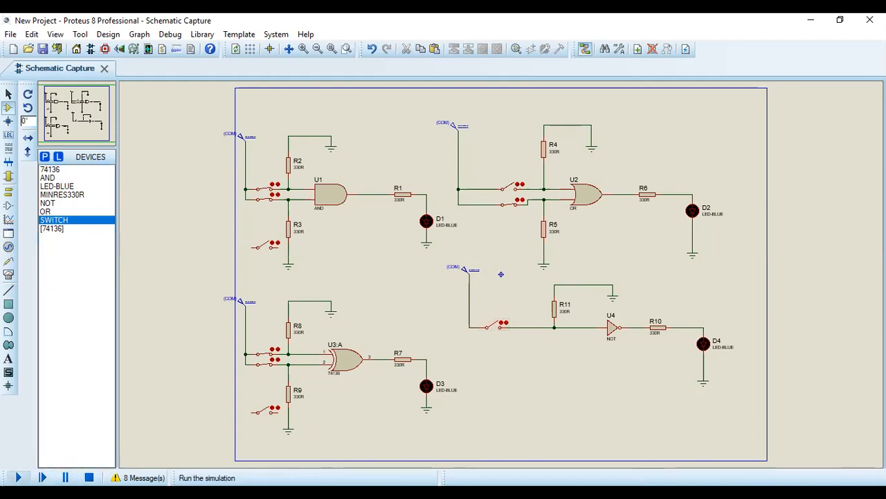
# Run the simulation and test the NOT and AND circuits by toggling their input switches
pyautogui.click(19, 477)
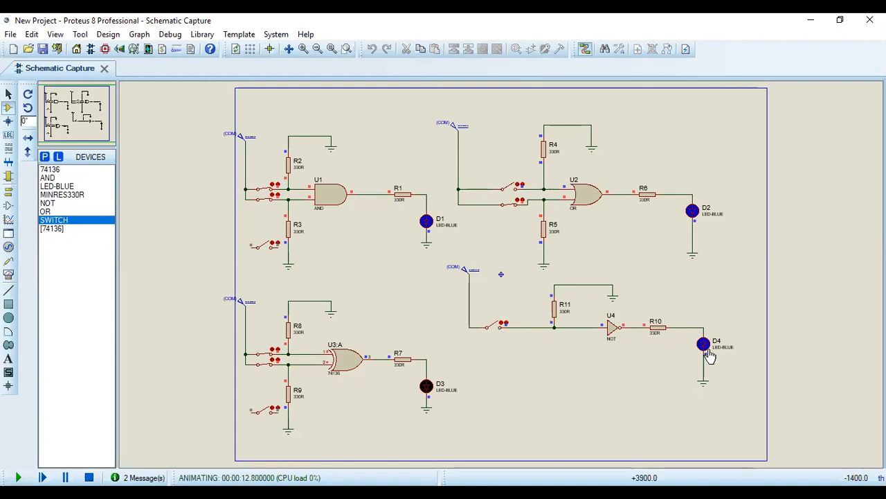
pyautogui.click(494, 327)
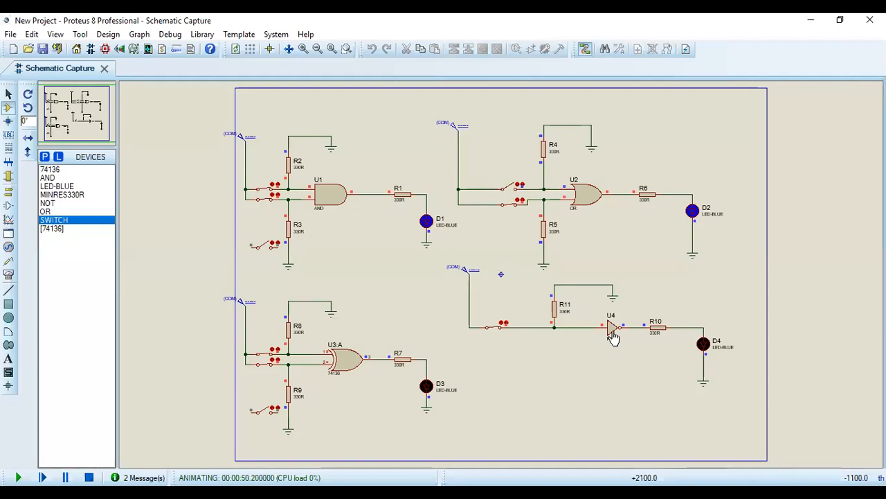
pyautogui.click(496, 327)
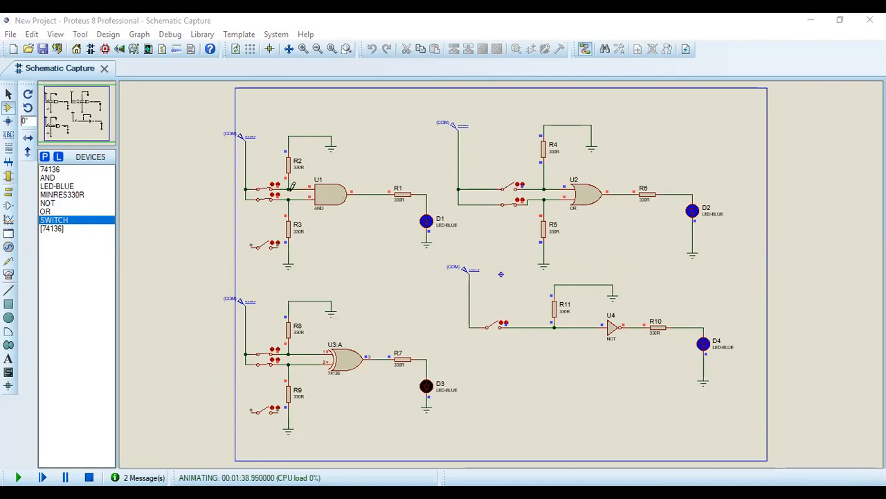
pyautogui.click(265, 190)
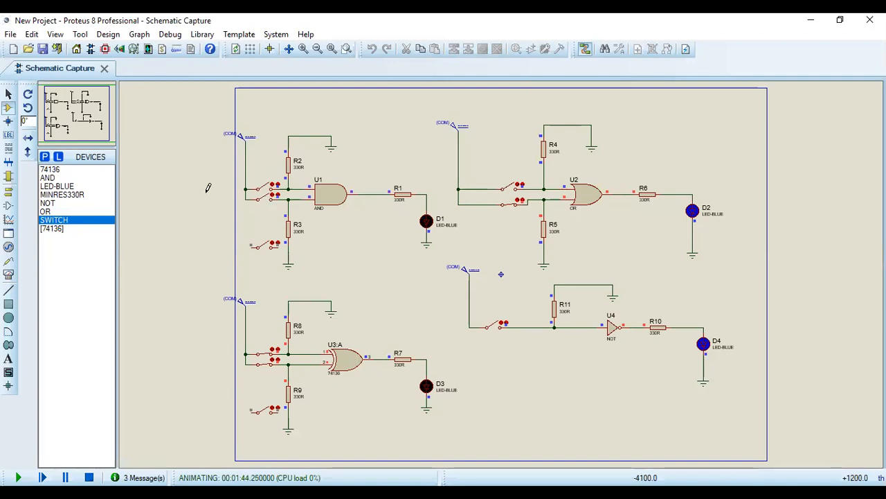
pyautogui.click(265, 199)
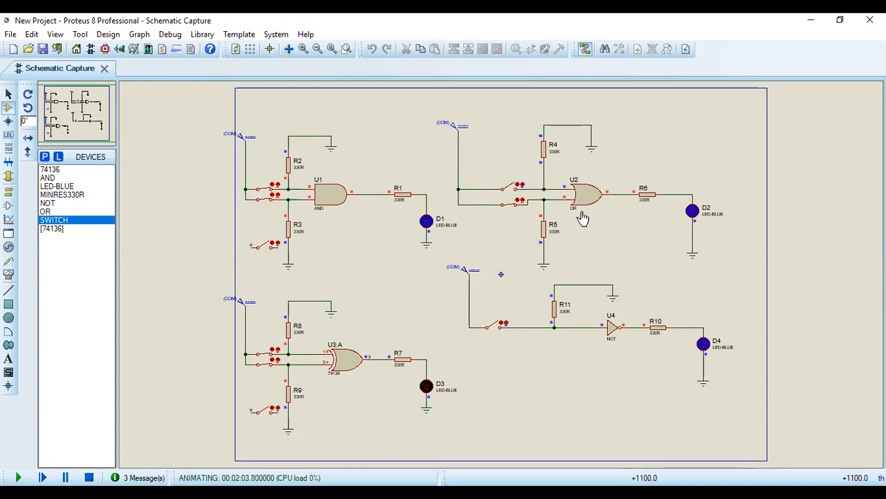
# Toggle the OR circuit's input switches until both are closed, and close the NOT circuit's switch
pyautogui.click(516, 207)
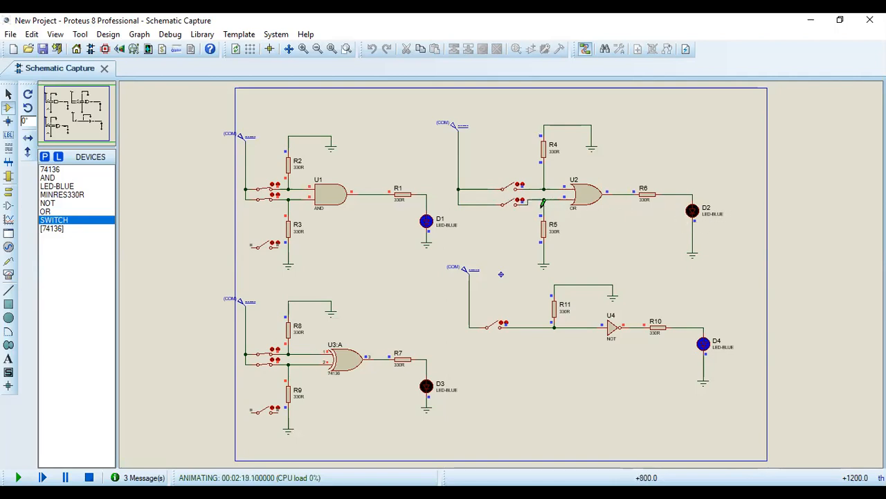
pyautogui.click(512, 204)
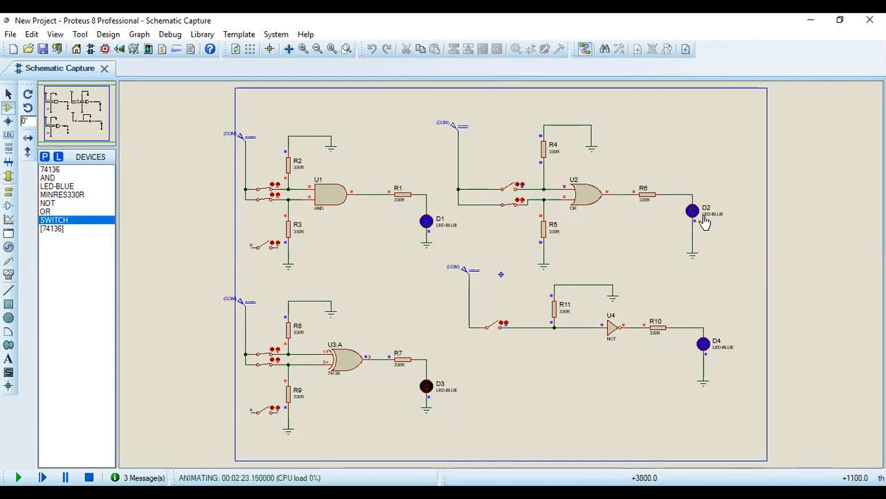
pyautogui.click(509, 208)
pyautogui.click(509, 189)
pyautogui.click(509, 208)
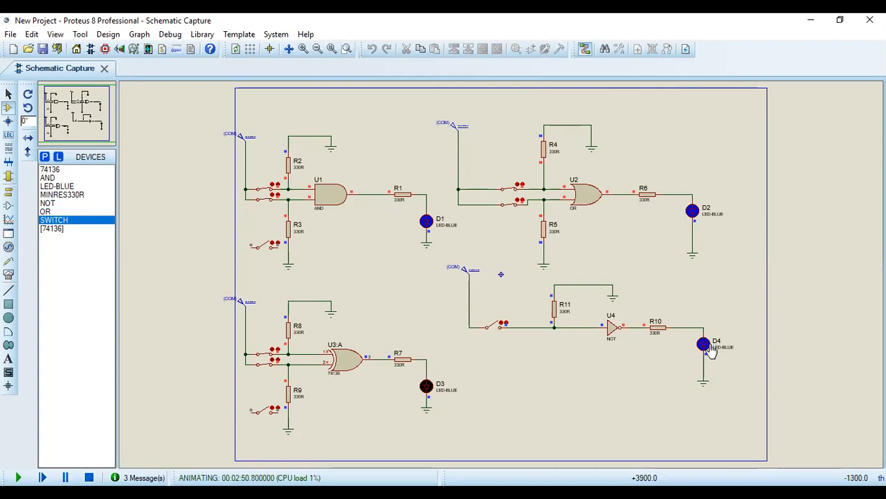
pyautogui.click(493, 330)
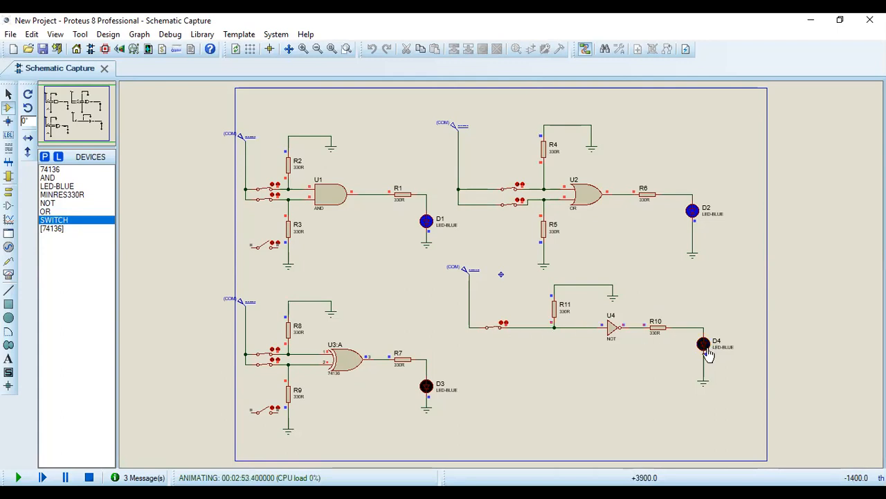
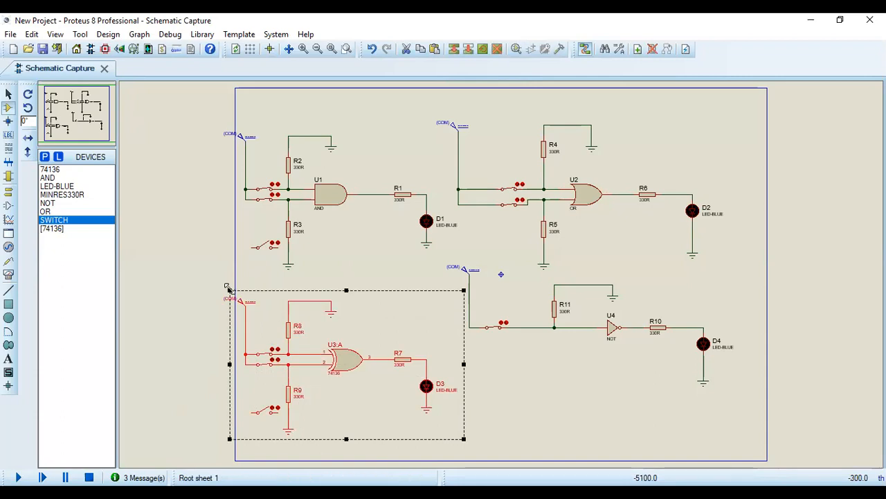
# Delete the entire XOR circuit around gate U3:A below the AND circuit
pyautogui.press('Delete')
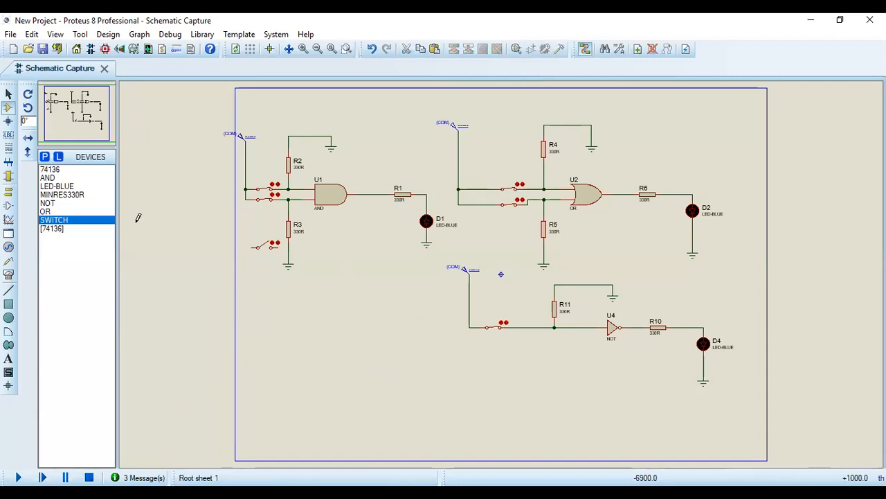
# Add the simple 2-input NAND device from the library and place it in the empty area below the AND circuit
pyautogui.click(45, 157)
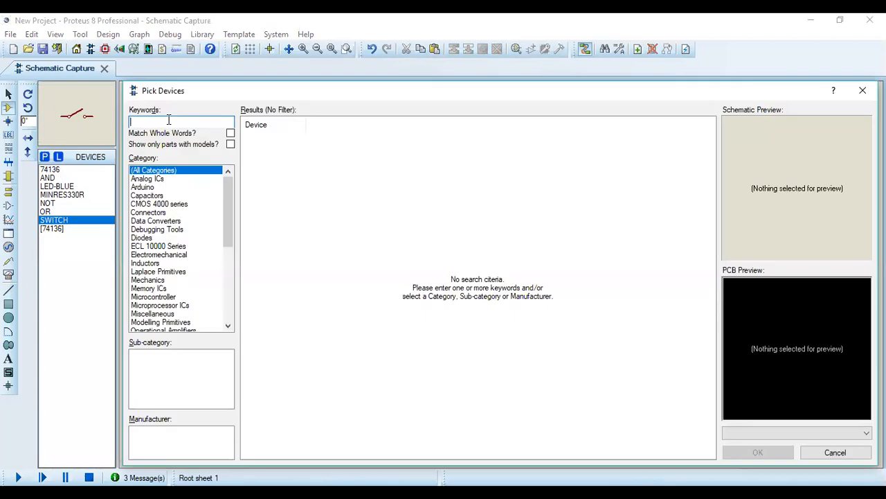
pyautogui.write('nan')
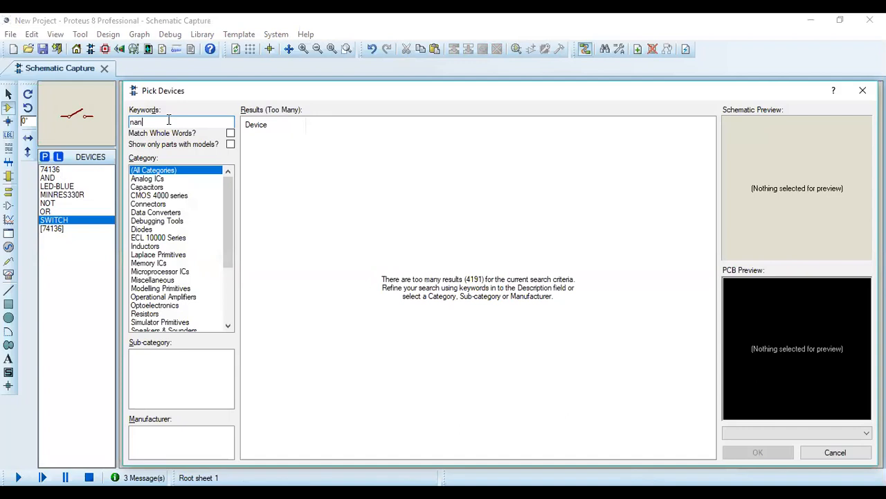
pyautogui.write('d')
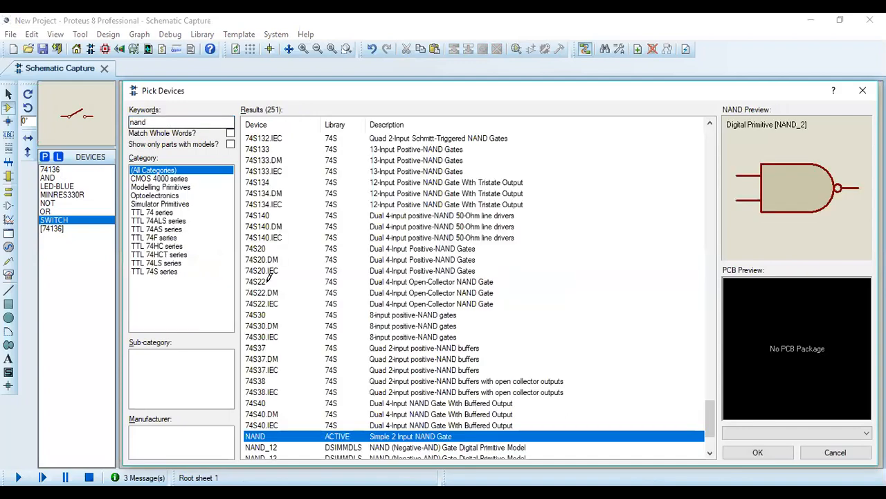
pyautogui.press('Return')
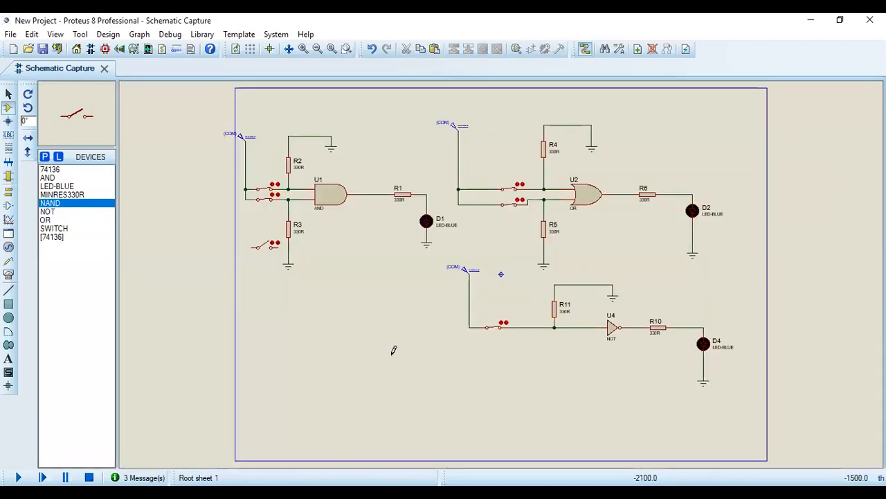
pyautogui.click(393, 350)
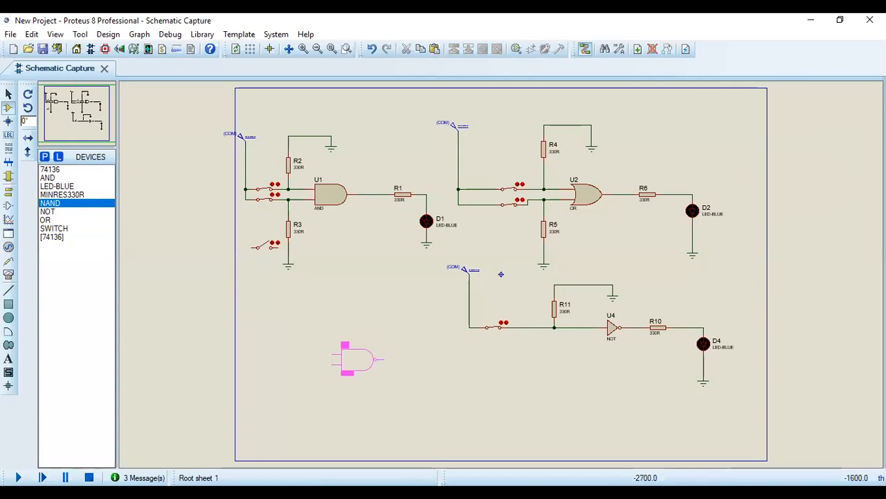
pyautogui.click(352, 359)
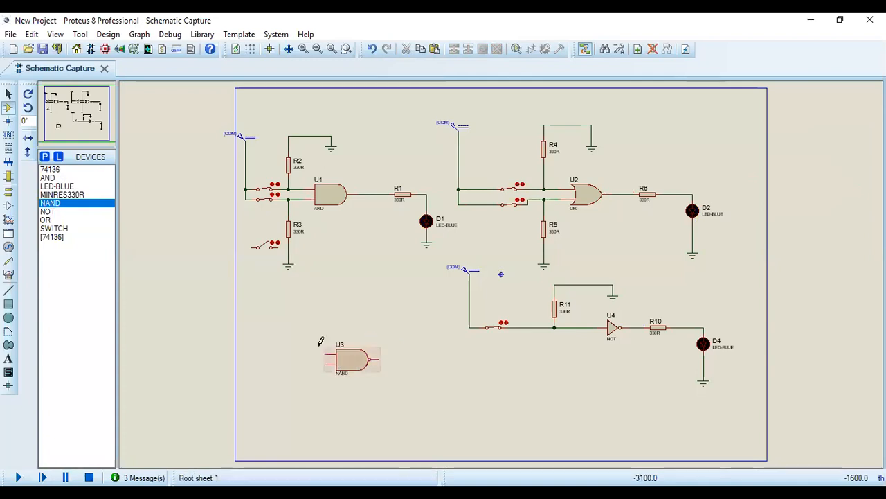
# Place a MINRES330R resistor above the NAND gate's inputs and rotate it anti-clockwise to stand vertically
pyautogui.click(76, 195)
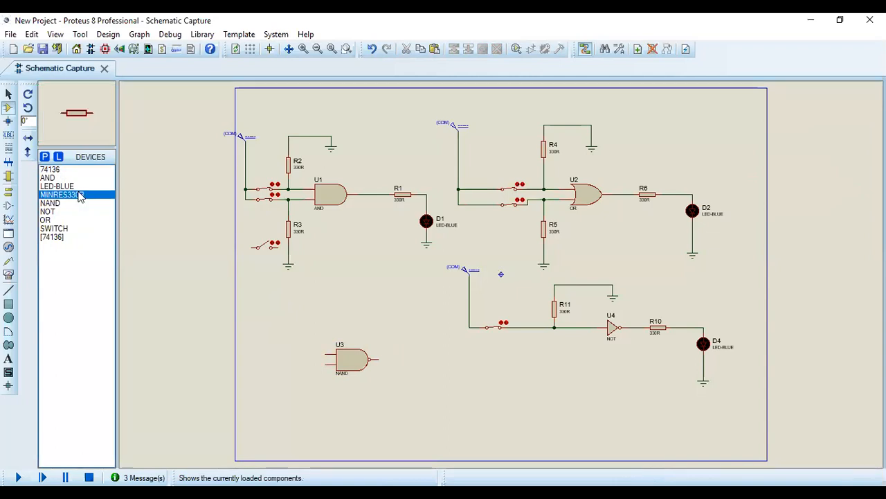
pyautogui.click(294, 326)
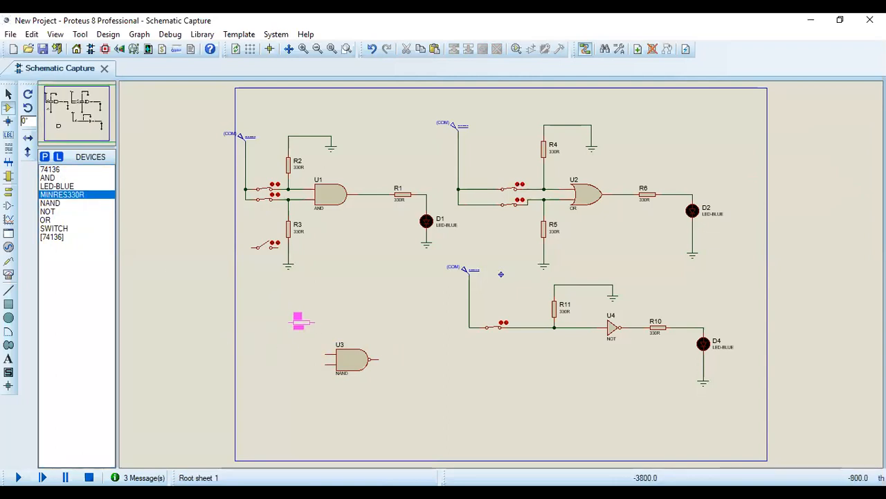
pyautogui.click(302, 322)
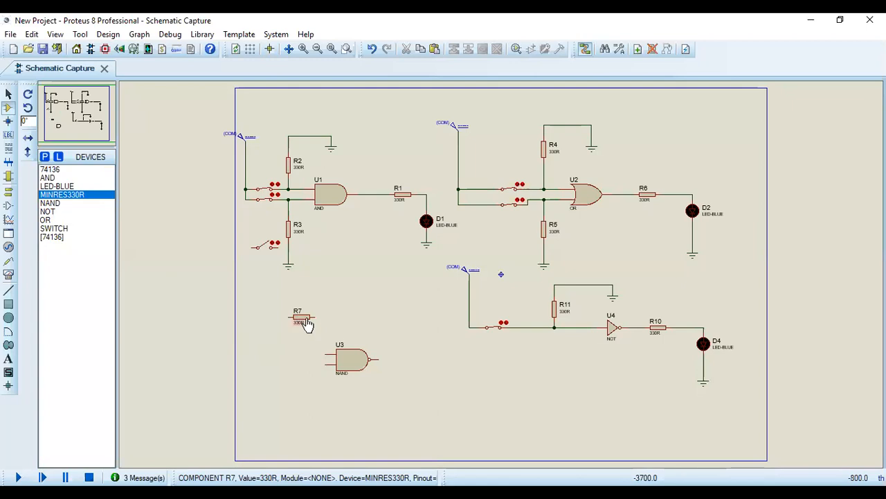
pyautogui.click(306, 322)
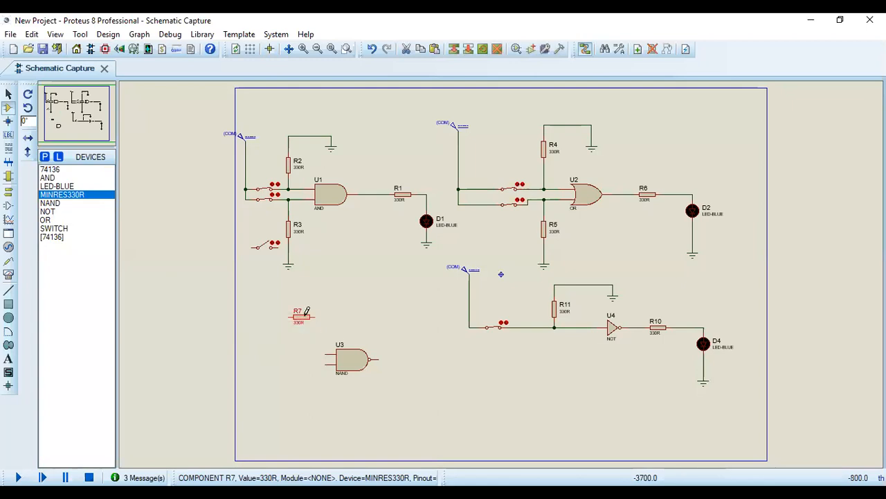
pyautogui.rightClick(306, 313)
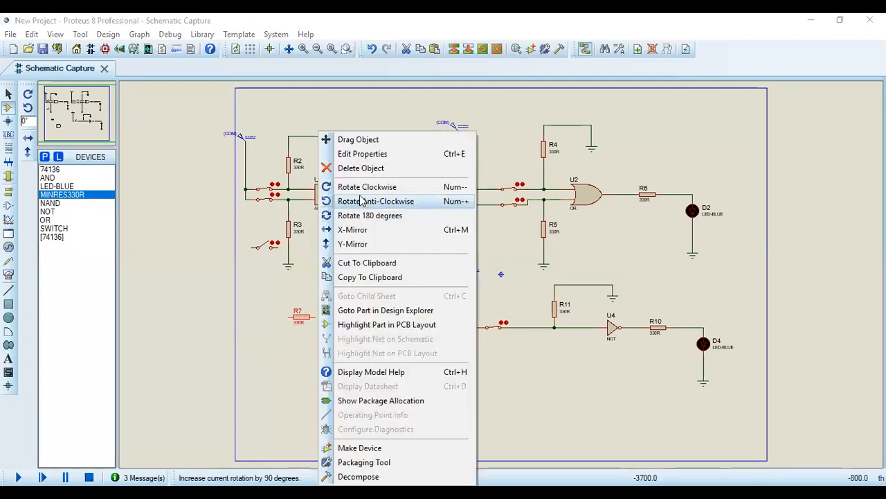
pyautogui.click(360, 201)
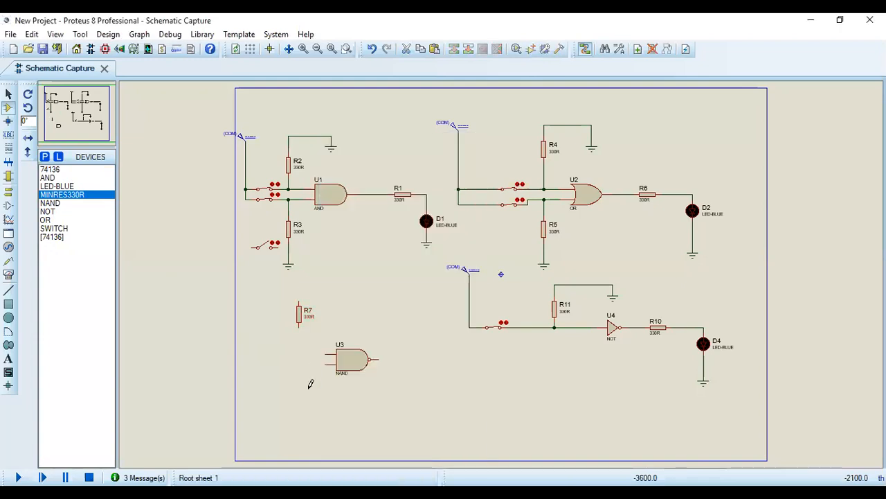
# Add a second MINRES330R resistor below the NAND gate's inputs, rotated clockwise, and wire each of the two resistors to its nearest input
pyautogui.click(305, 398)
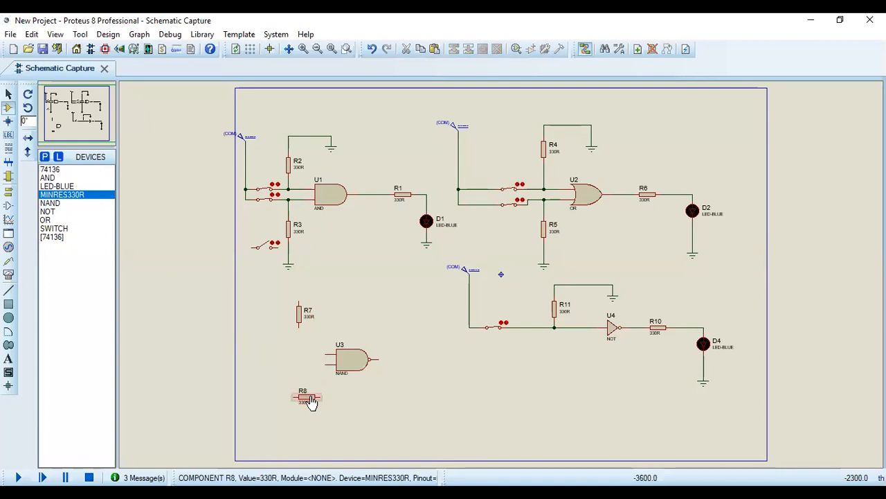
pyautogui.rightClick(321, 392)
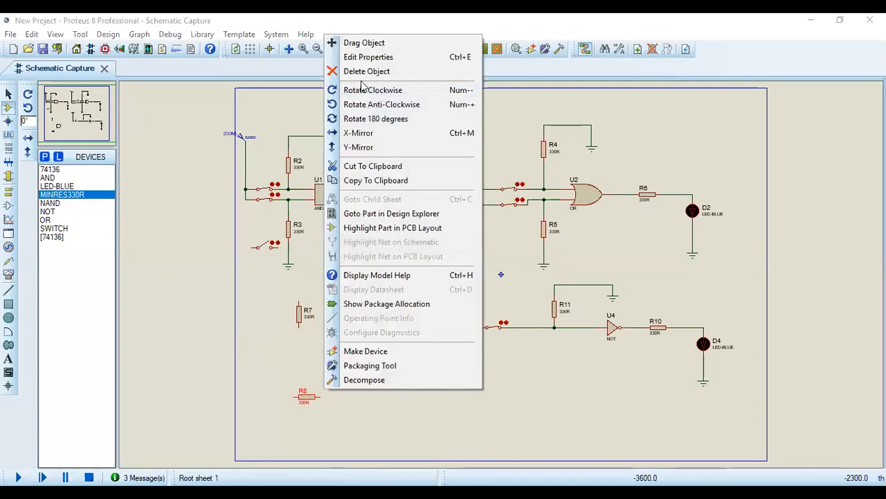
pyautogui.click(361, 92)
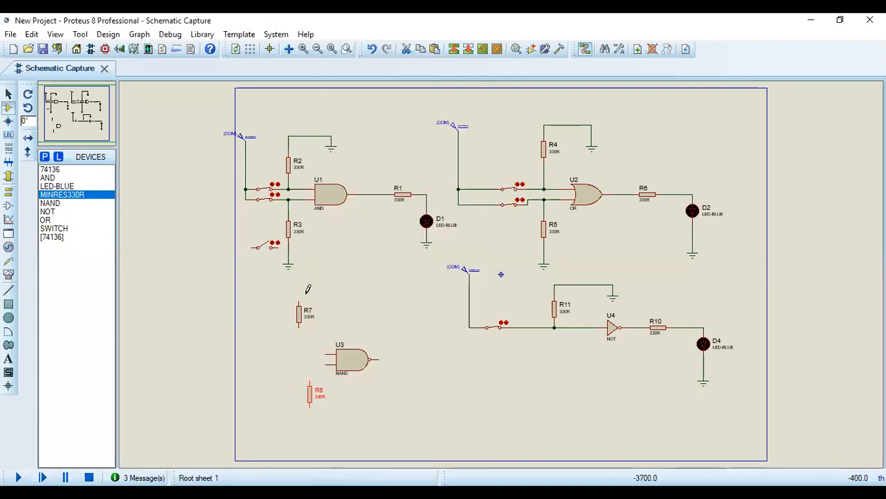
pyautogui.click(300, 323)
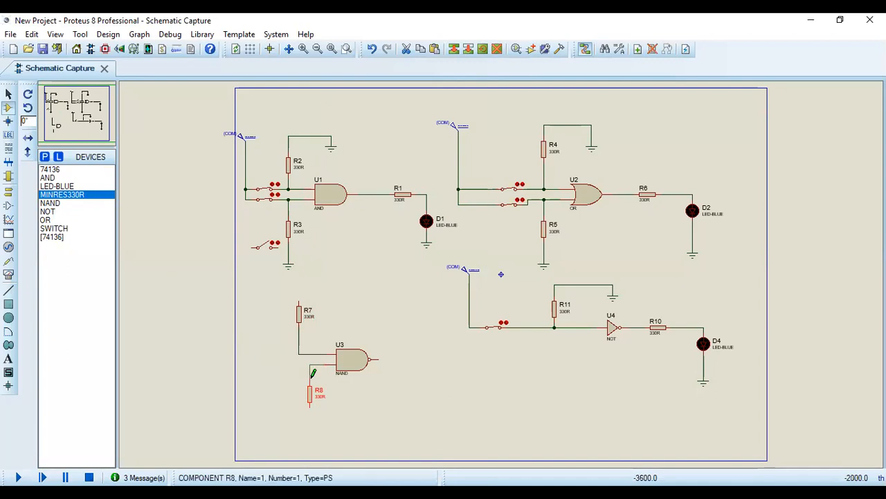
pyautogui.click(311, 378)
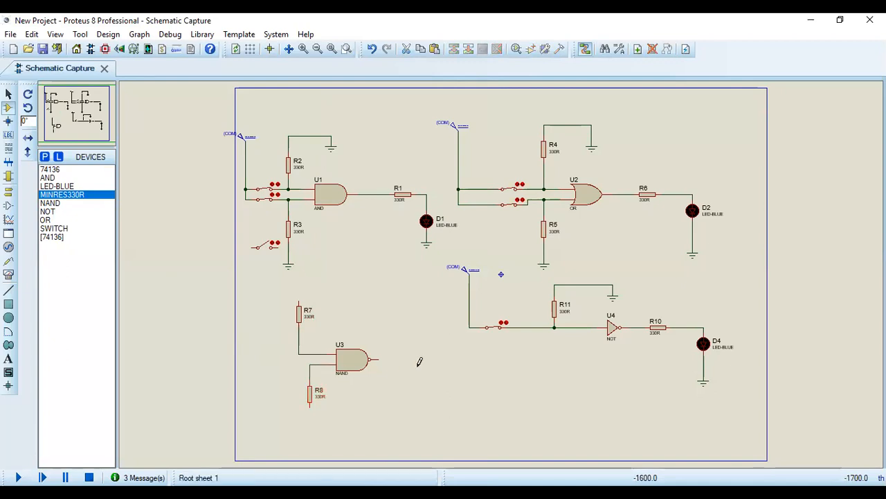
# Place a third MINRES330R resistor to the right of the NAND gate and wire it to the gate's output
pyautogui.click(405, 358)
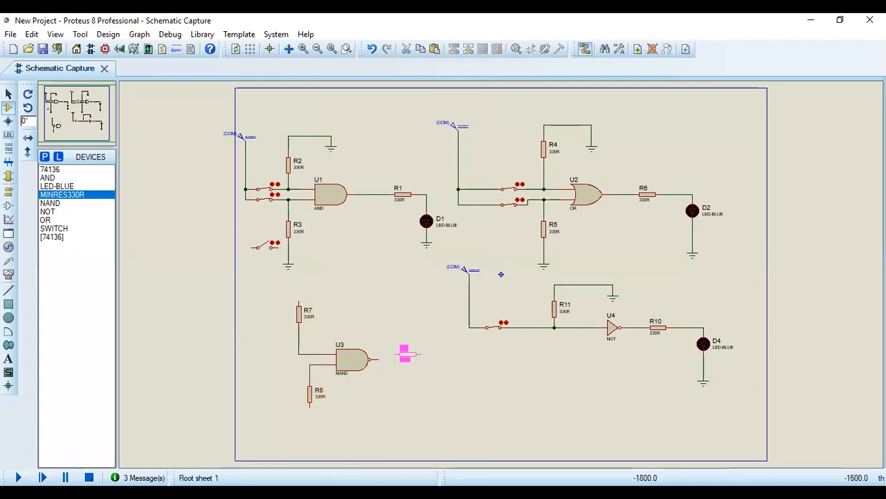
pyautogui.click(405, 359)
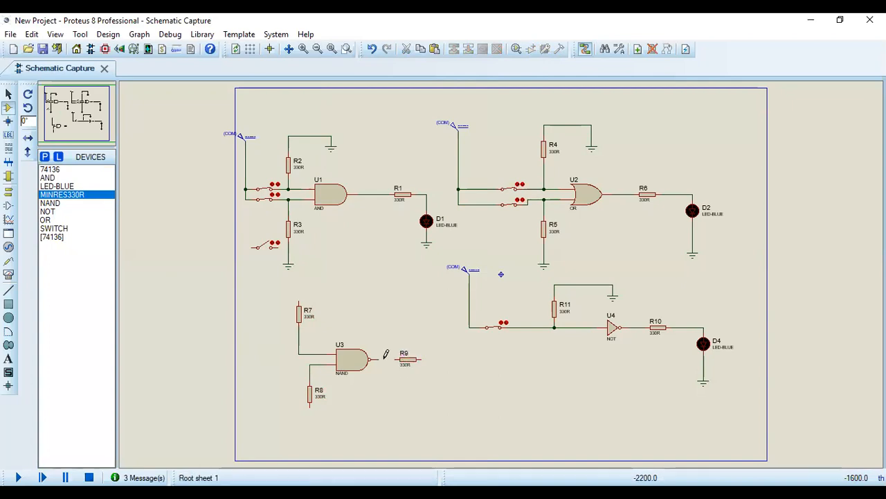
pyautogui.click(378, 359)
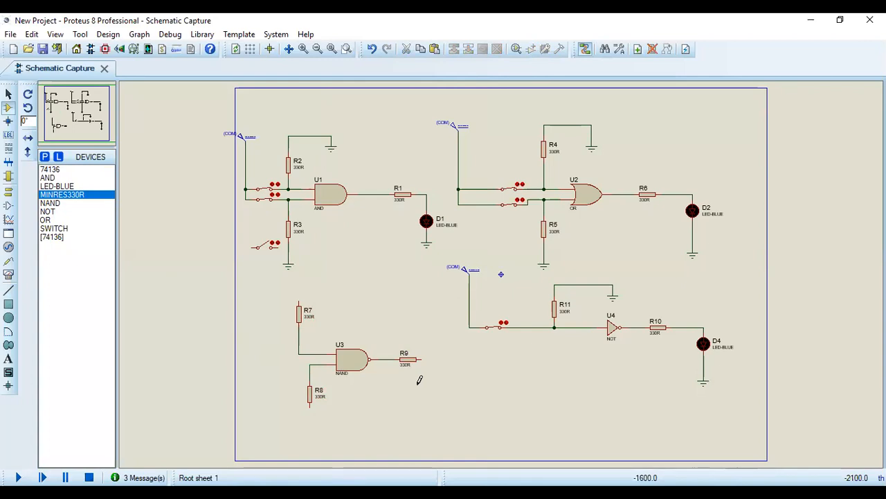
# Place three GROUND terminals: below and right of R9, below R8, and to the right of R7
pyautogui.rightClick(431, 263)
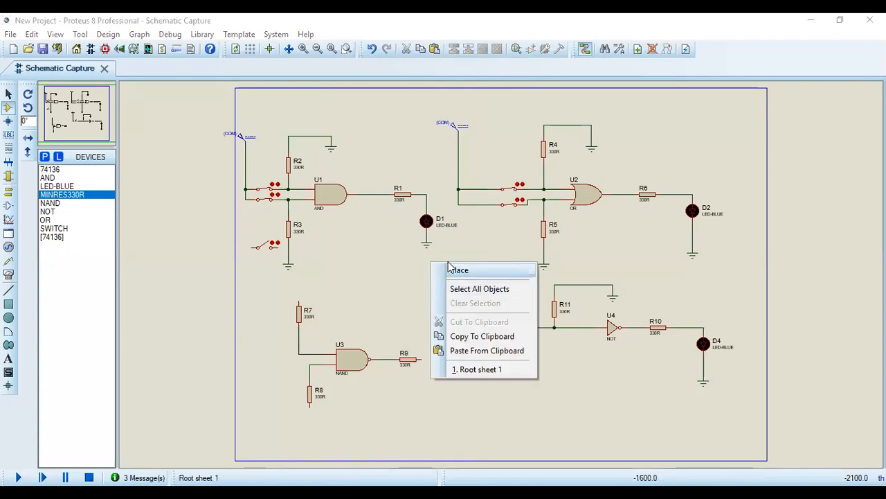
pyautogui.moveTo(450, 268)
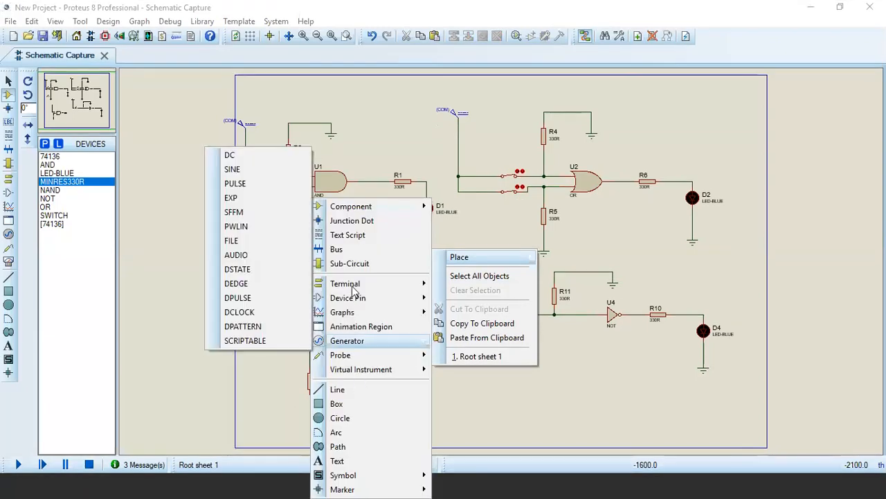
pyautogui.moveTo(350, 284)
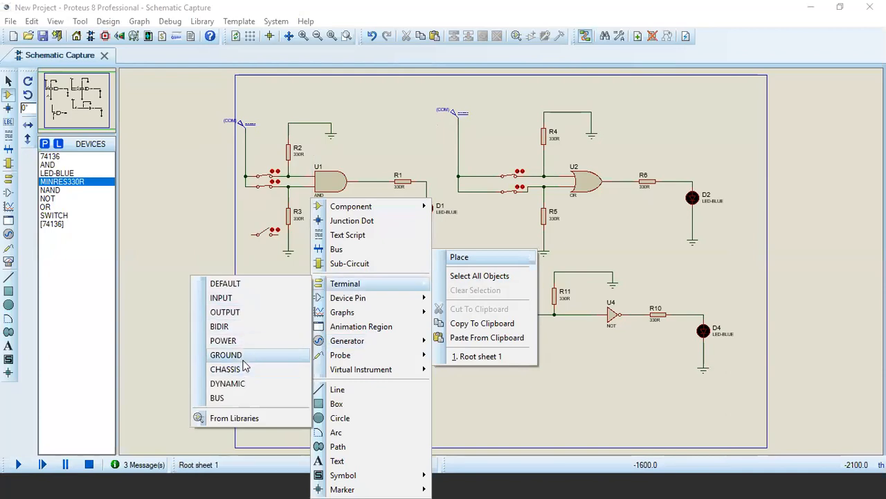
pyautogui.click(226, 355)
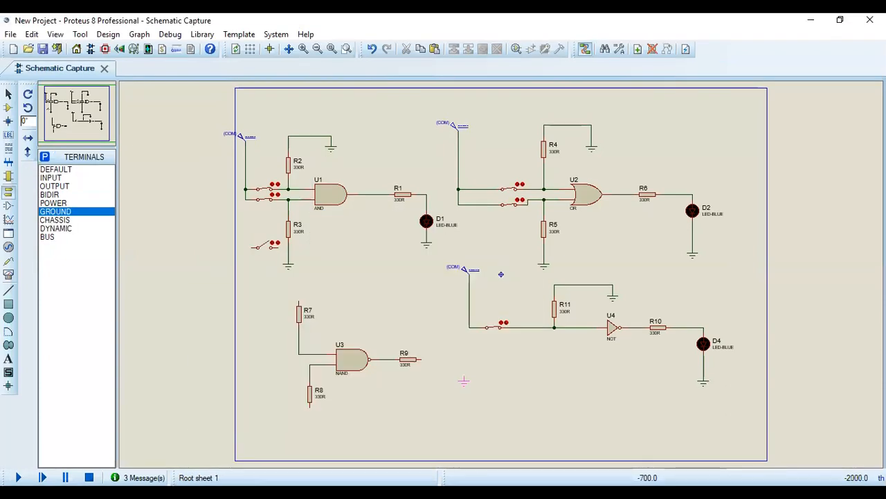
pyautogui.click(460, 367)
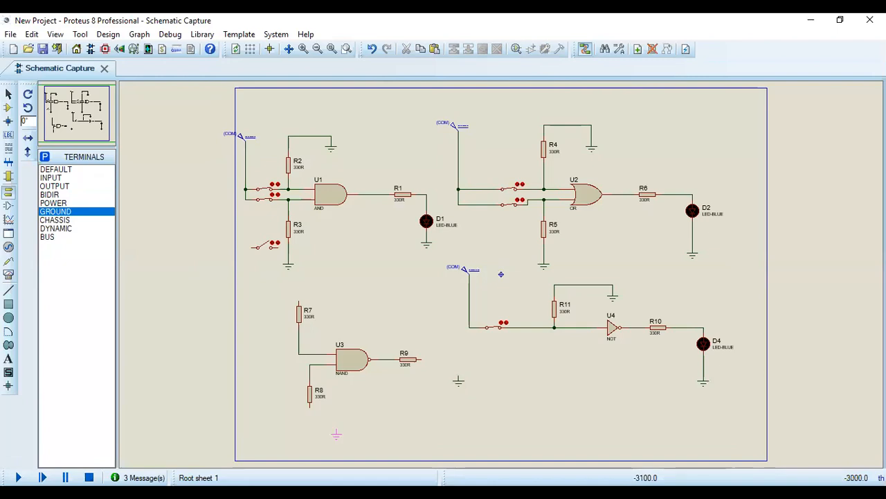
pyautogui.click(309, 430)
pyautogui.click(341, 309)
# Wire the free ends of resistors R7, R8 and R9 to their nearby ground terminals
pyautogui.click(300, 299)
pyautogui.click(342, 303)
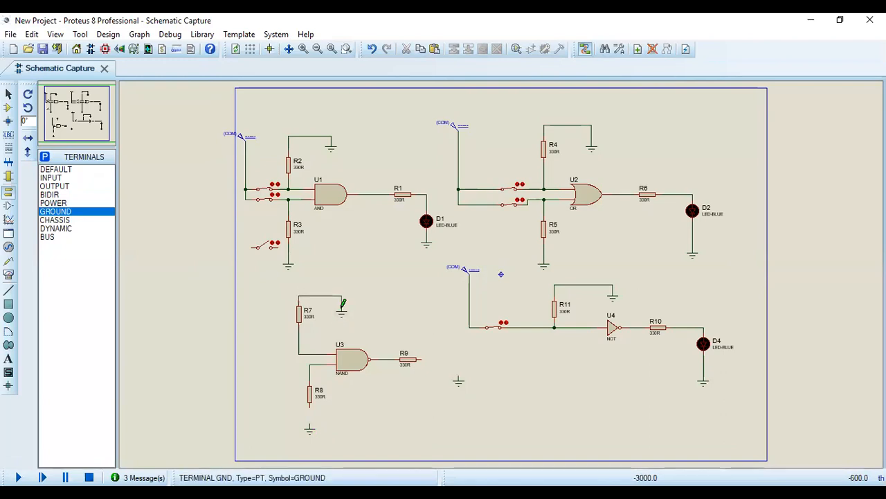
pyautogui.click(424, 358)
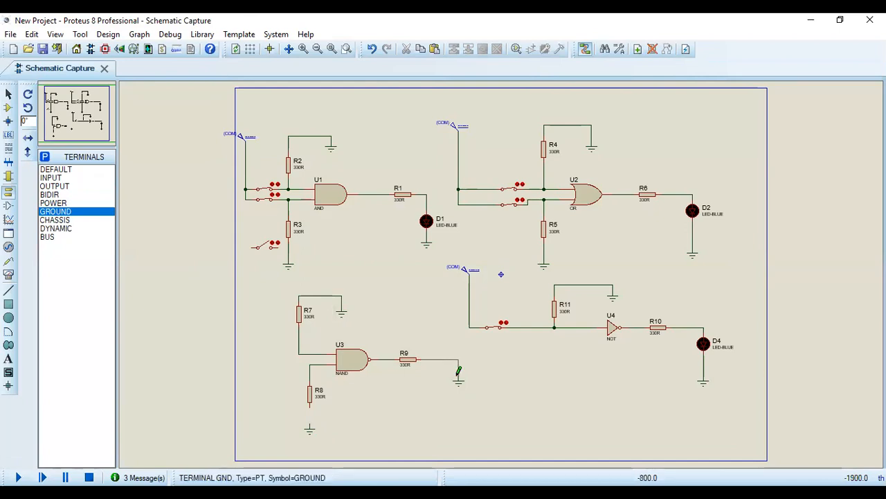
pyautogui.click(458, 378)
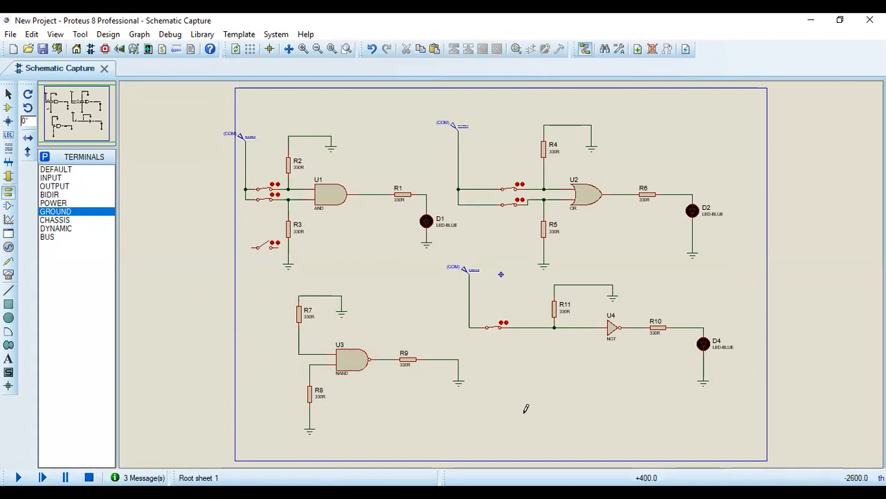
# Place two SWITCH components to the left of the NAND gate, one beside each input line
pyautogui.click(9, 109)
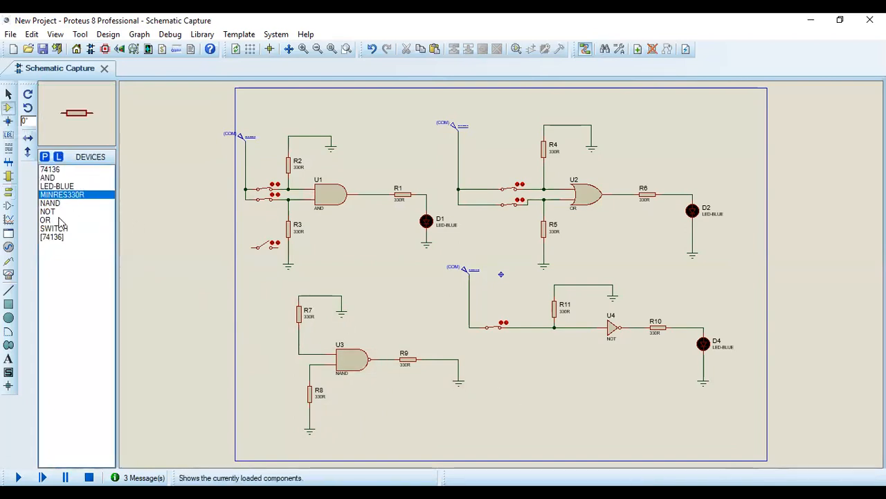
pyautogui.click(55, 229)
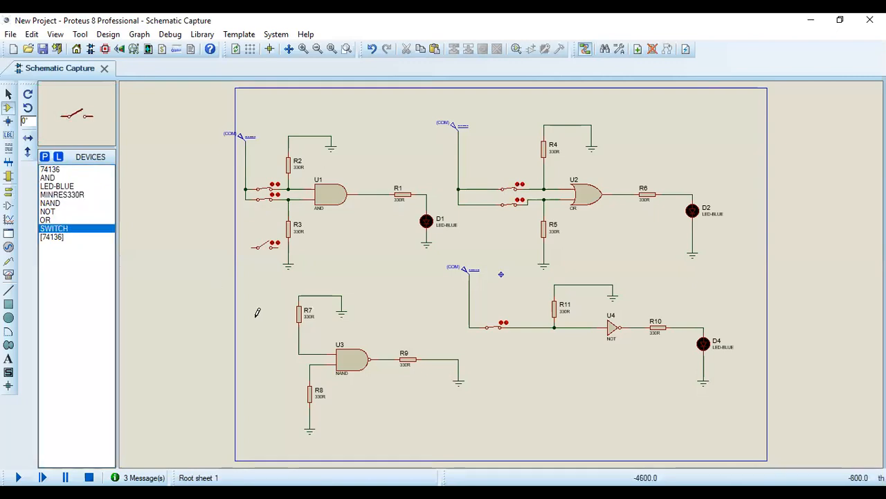
pyautogui.click(277, 349)
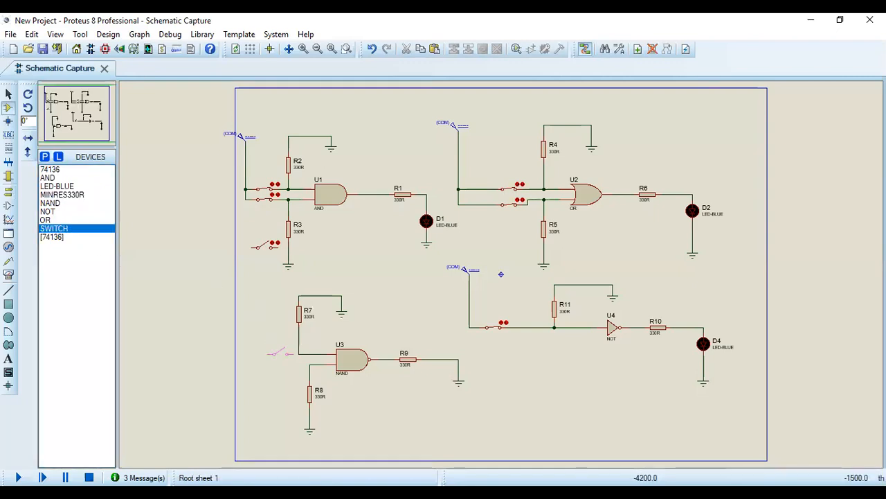
pyautogui.click(281, 353)
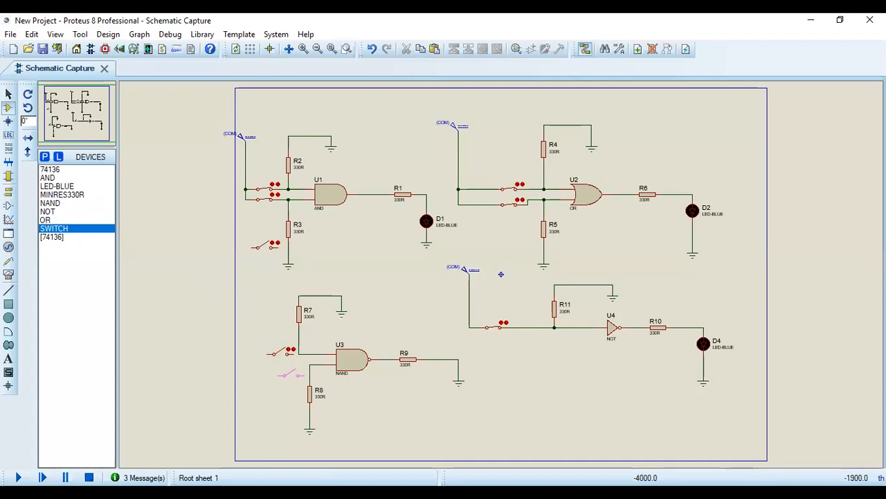
pyautogui.click(293, 373)
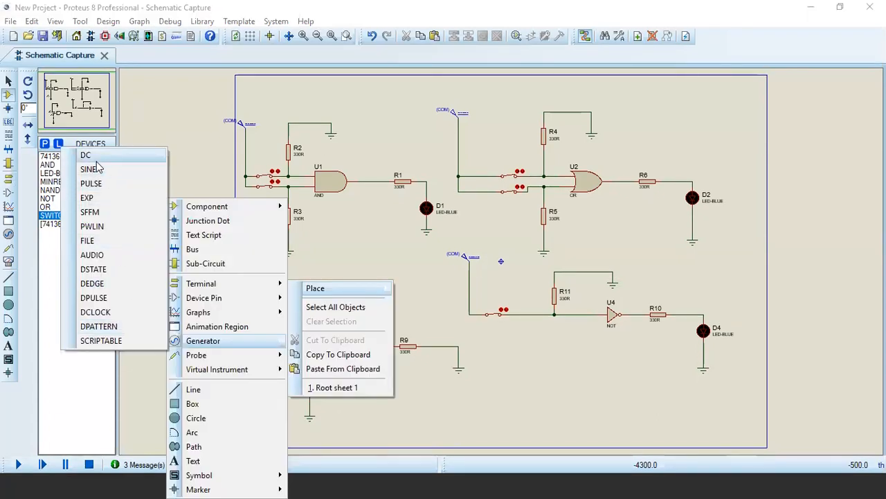
# Place a DC generator to the upper left of resistor R7 in the NAND circuit
pyautogui.click(85, 155)
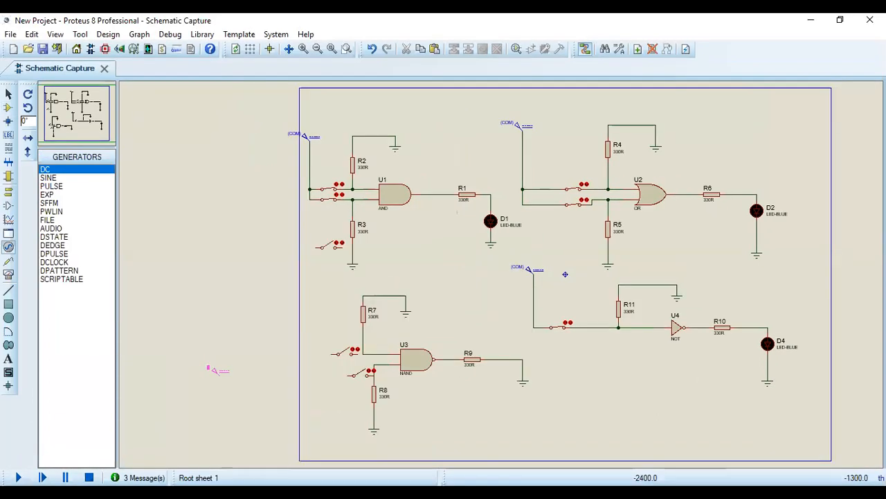
pyautogui.click(313, 295)
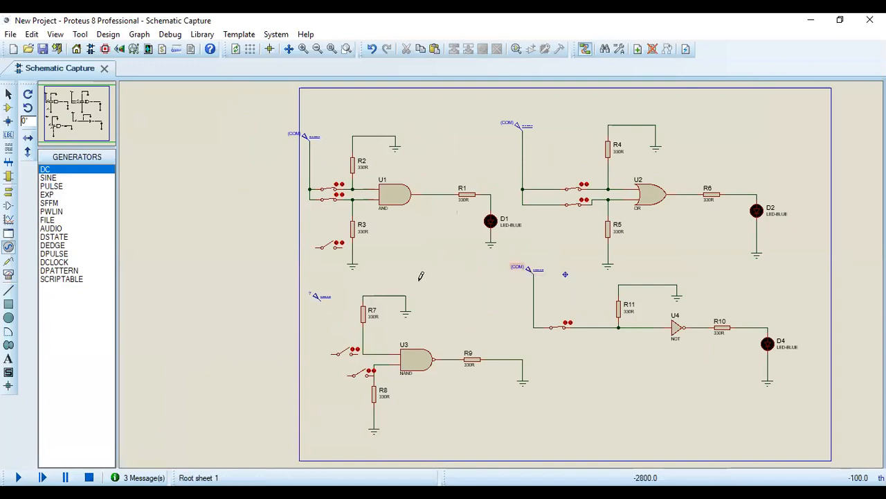
# Set the voltage of the NAND circuit's DC generator to 5 V
pyautogui.doubleClick(322, 299)
pyautogui.doubleClick(529, 113)
pyautogui.write('5')
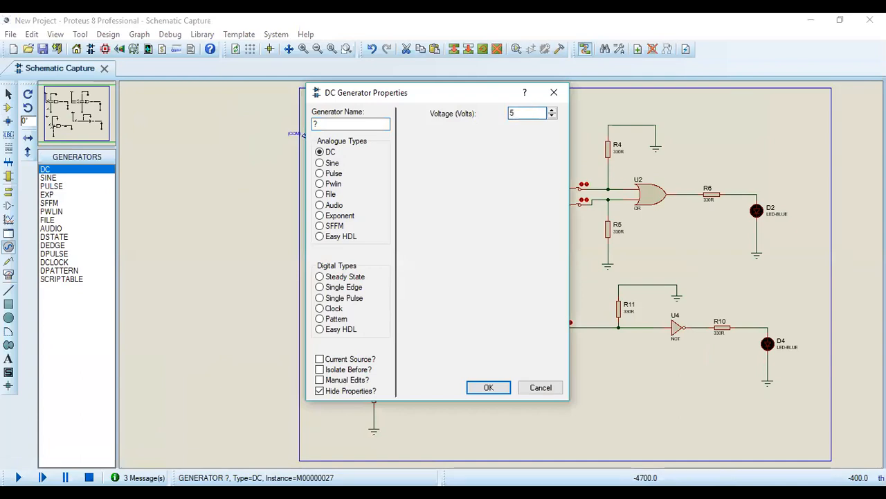
pyautogui.press('Return')
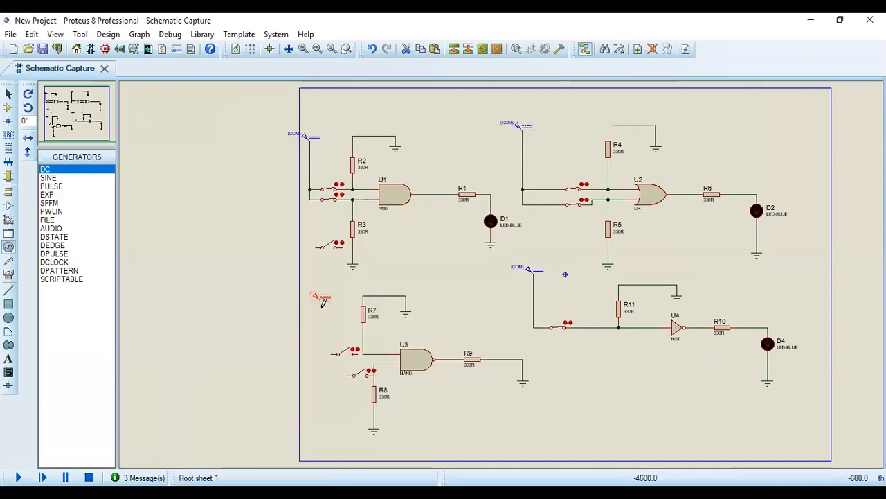
# Wire the NAND circuit's DC generator to the free ends of both input switches, and briefly run the simulation
pyautogui.click(331, 344)
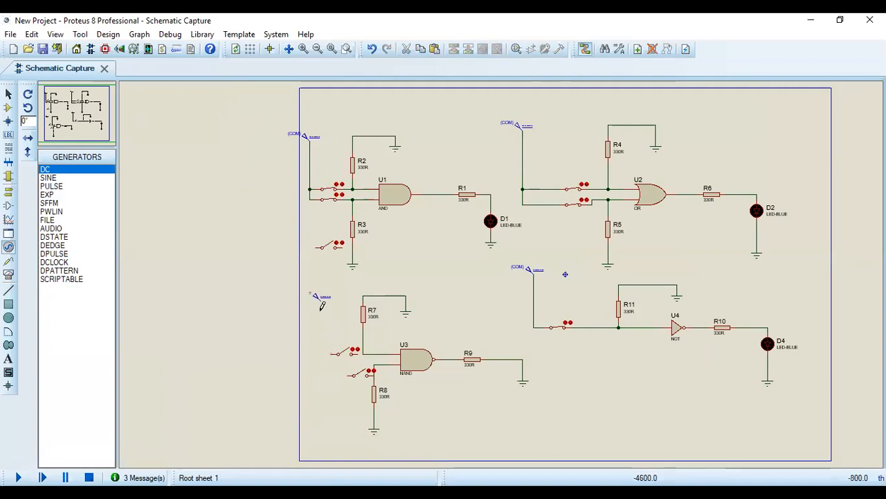
pyautogui.click(321, 298)
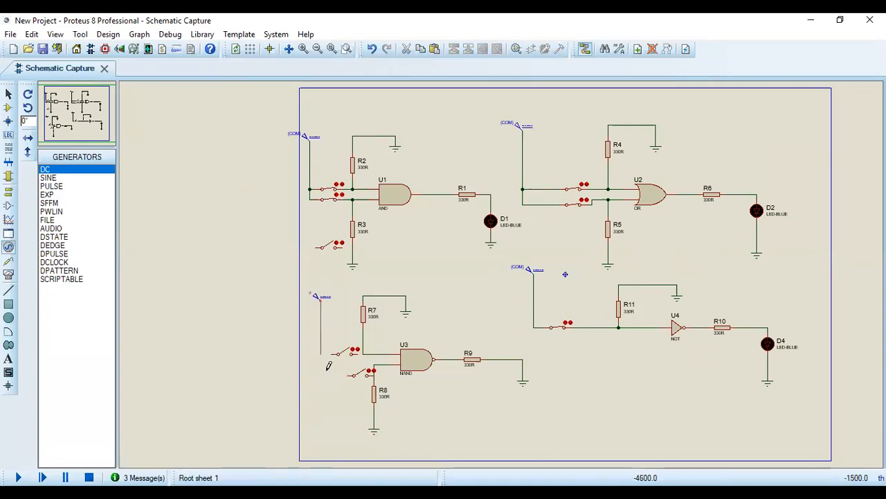
pyautogui.click(347, 374)
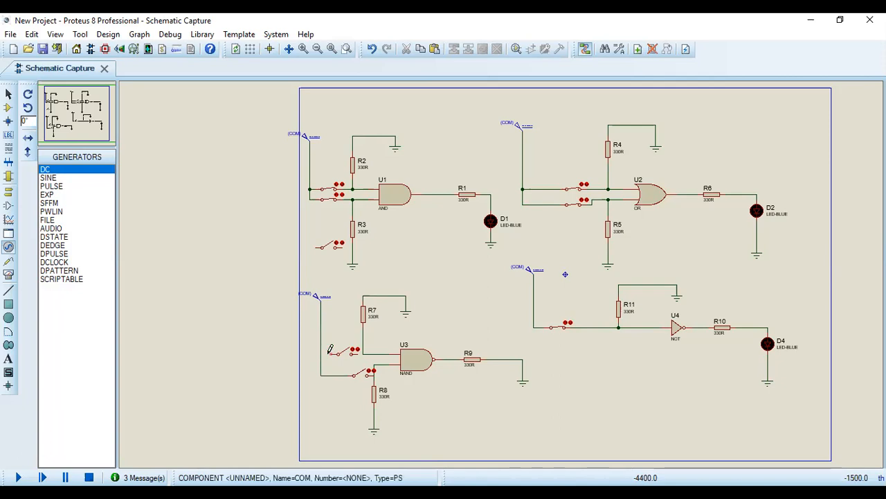
pyautogui.click(320, 354)
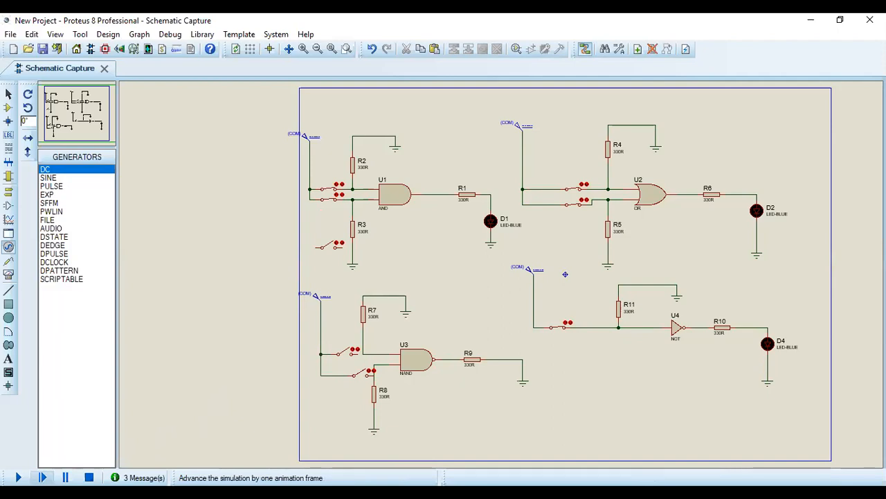
pyautogui.click(18, 477)
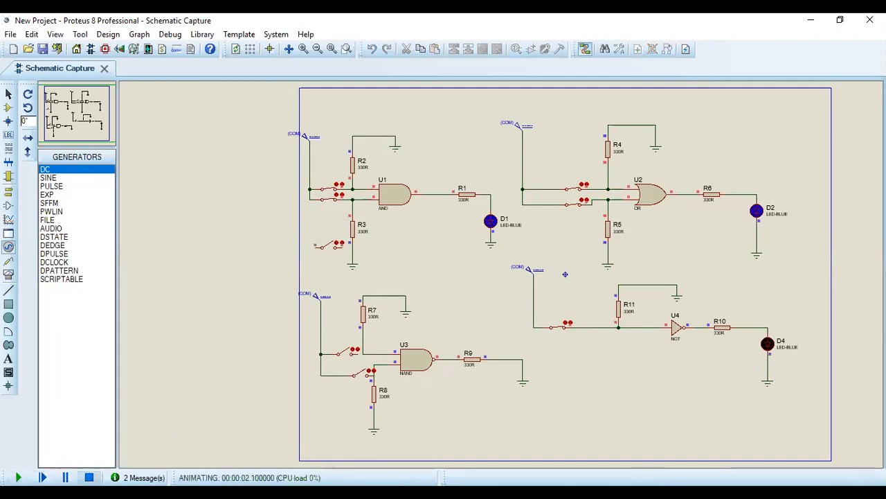
pyautogui.click(89, 477)
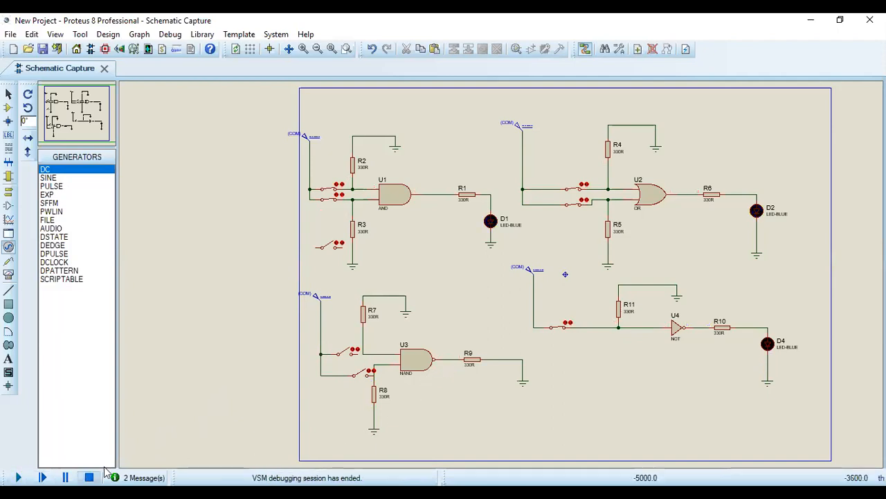
# Replace the wire between R9 and its ground with an LED-BLUE placed below R9 and wired to R9's free end
pyautogui.rightClick(502, 360)
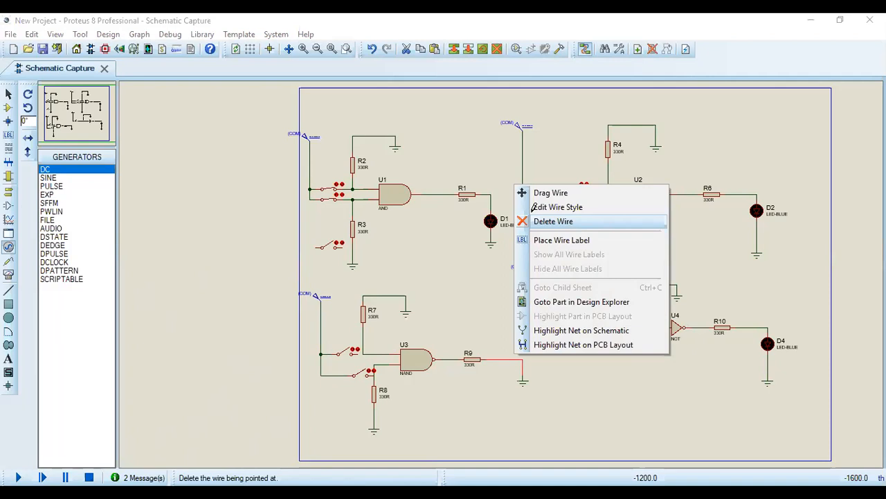
pyautogui.click(553, 221)
pyautogui.click(8, 111)
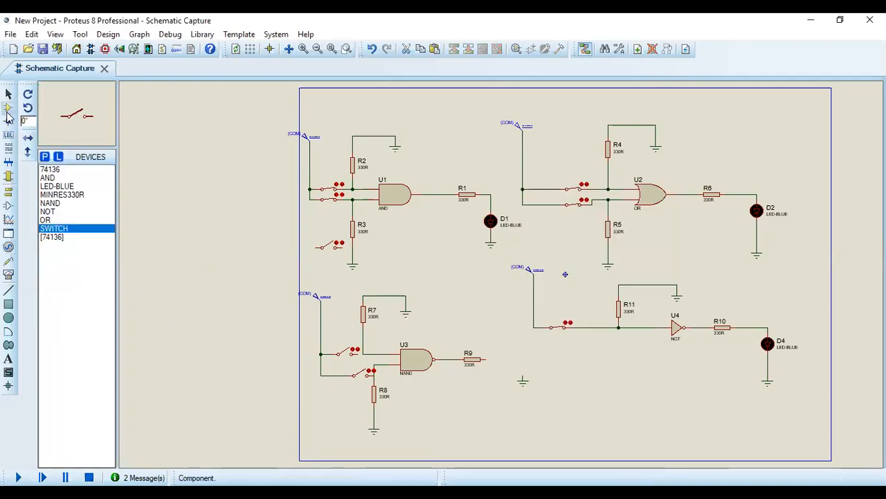
pyautogui.click(61, 187)
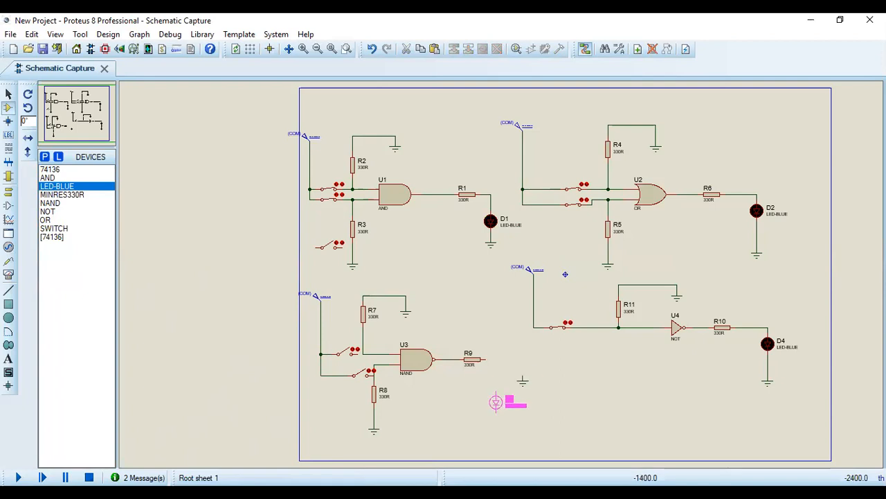
pyautogui.click(495, 386)
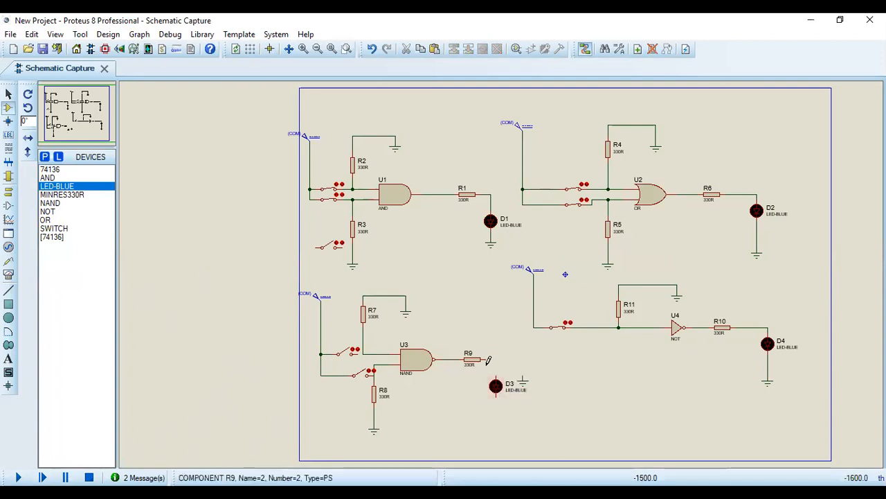
pyautogui.click(484, 358)
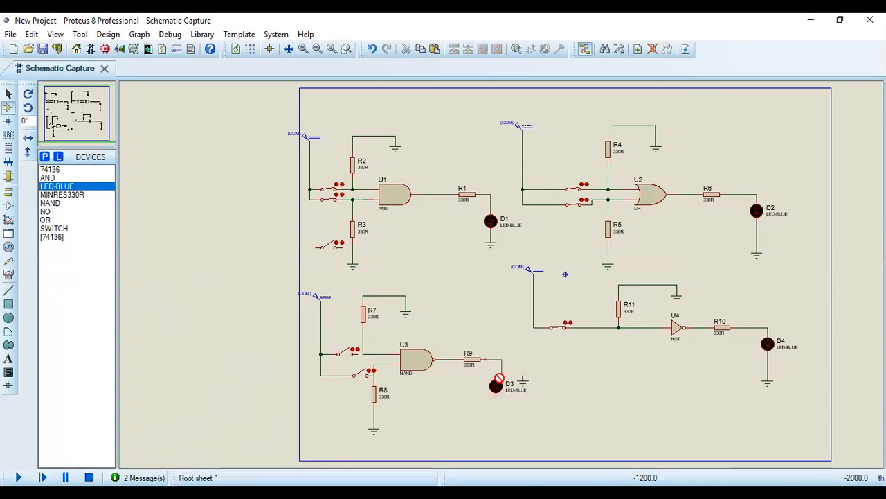
pyautogui.click(497, 375)
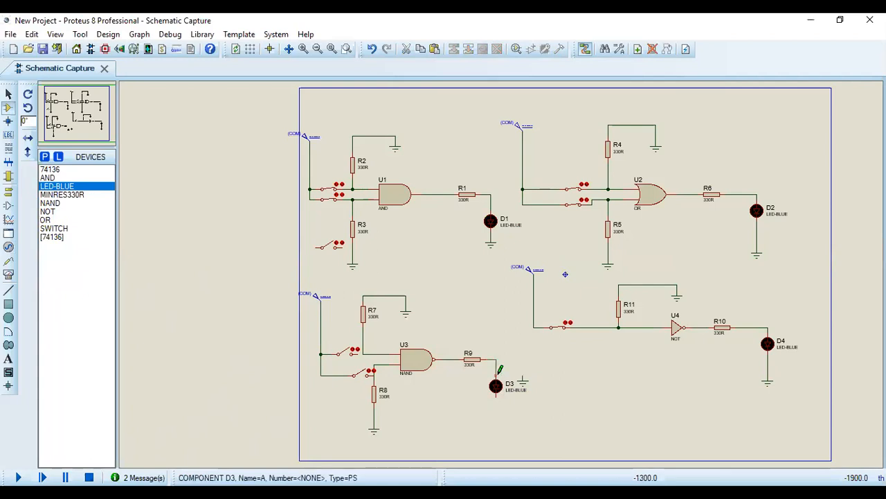
# Ground LED D3 by moving the loose ground terminal directly below it and connecting it, and start the simulation
pyautogui.rightClick(577, 158)
pyautogui.click(577, 152)
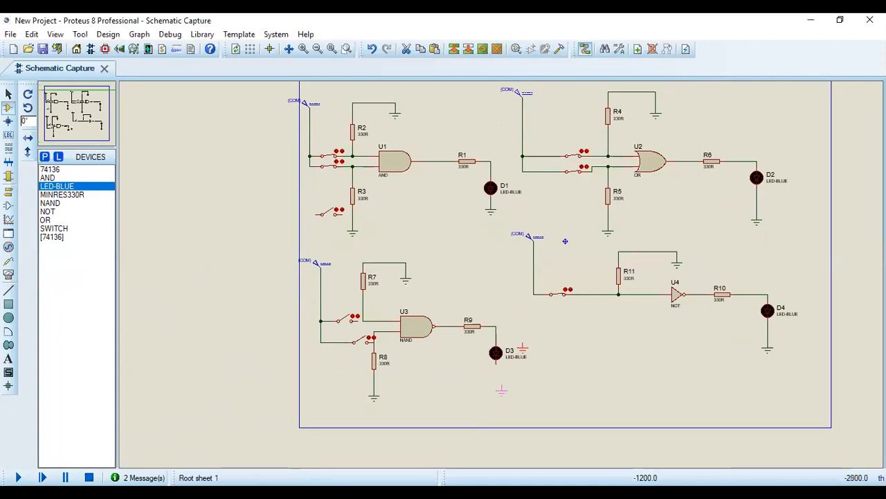
pyautogui.click(496, 390)
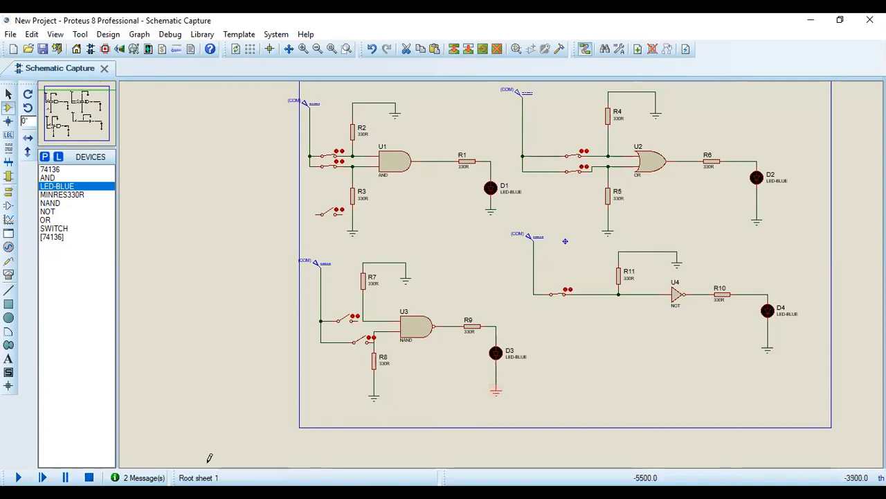
pyautogui.click(18, 477)
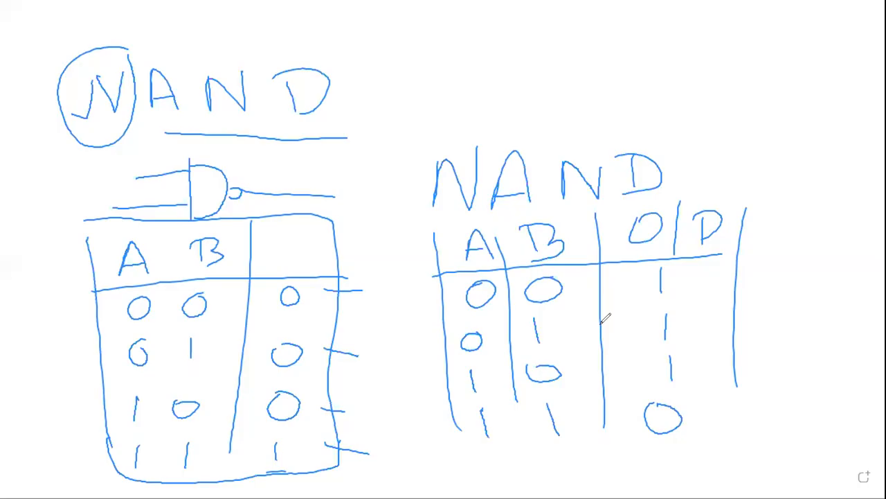
# Switch to the whiteboard and draw a check mark beside the heading of the second NAND truth table
pyautogui.moveTo(752, 166); pyautogui.dragTo(822, 119)
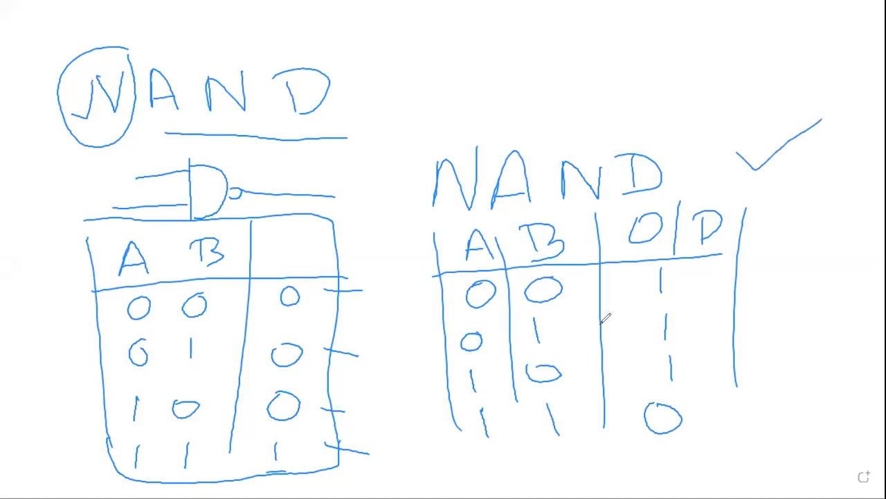
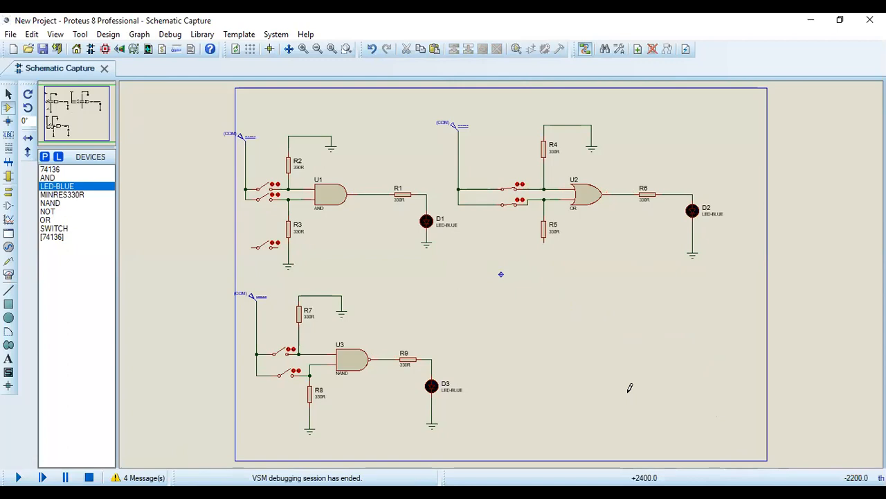
# Find the NOR gate in the Proteus device library using the keyword nor, and place it below the OR circuit
pyautogui.click(46, 157)
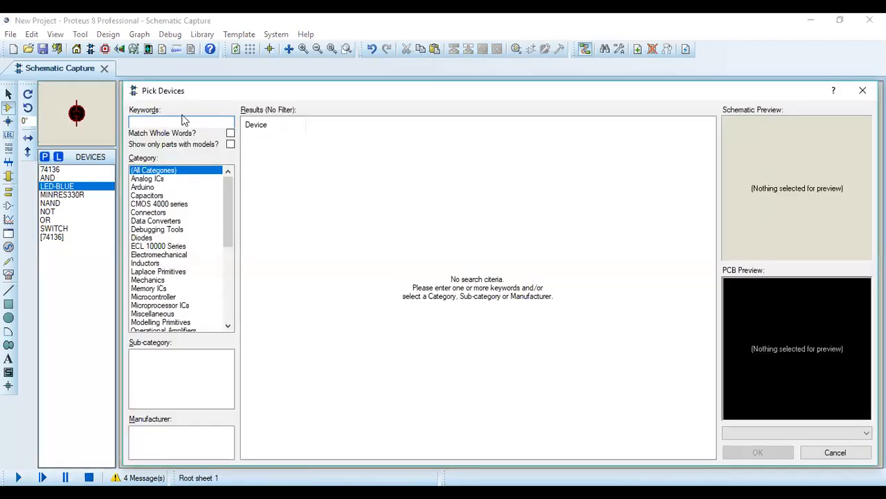
pyautogui.click(183, 122)
pyautogui.write('n')
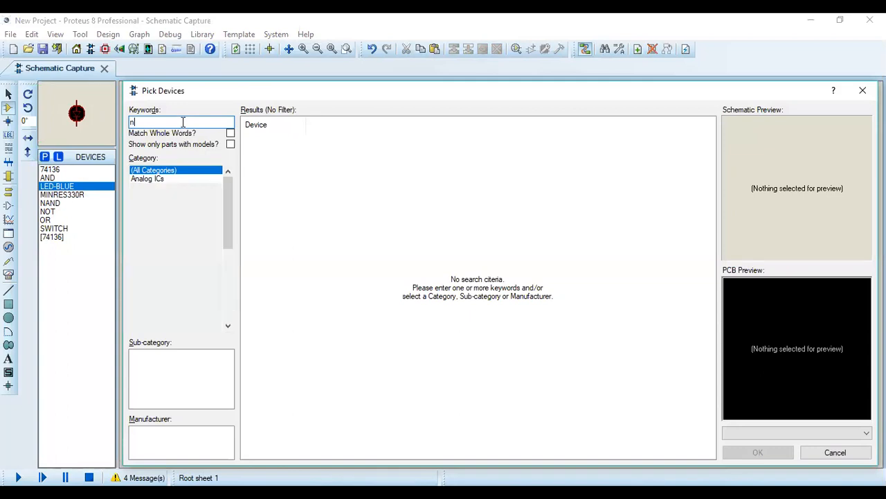
pyautogui.write('or')
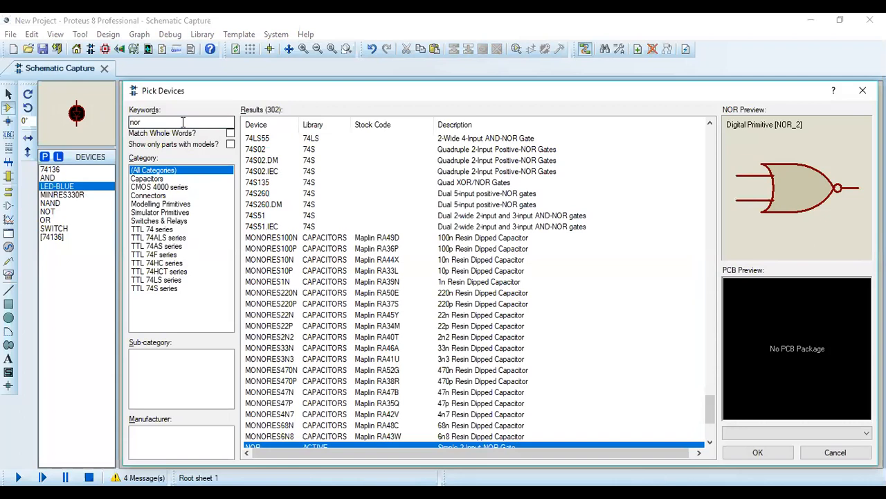
pyautogui.press('Return')
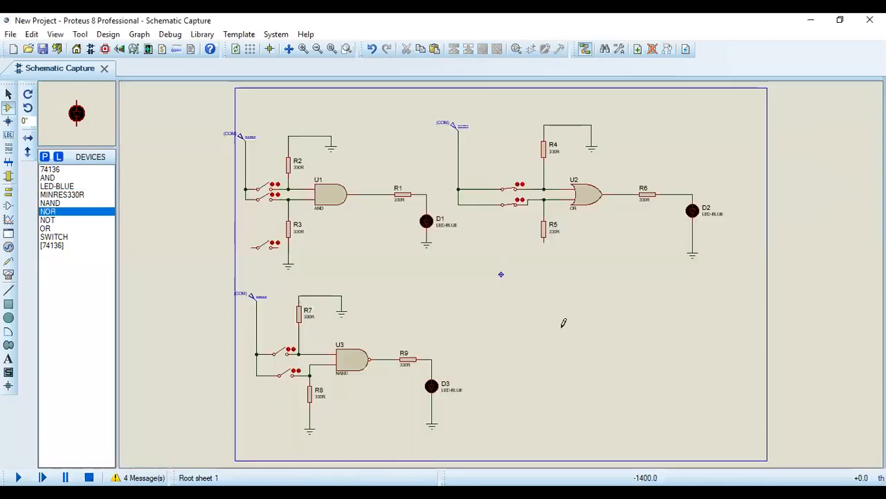
pyautogui.click(618, 327)
pyautogui.click(607, 322)
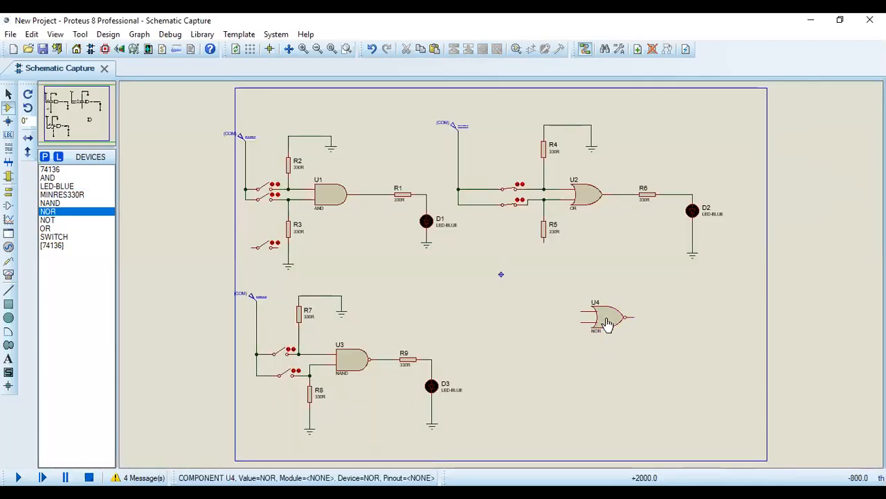
# Place three MINRES330R resistors around the NOR gate: two on its input side, above and below the inputs, and one beside its output
pyautogui.click(67, 197)
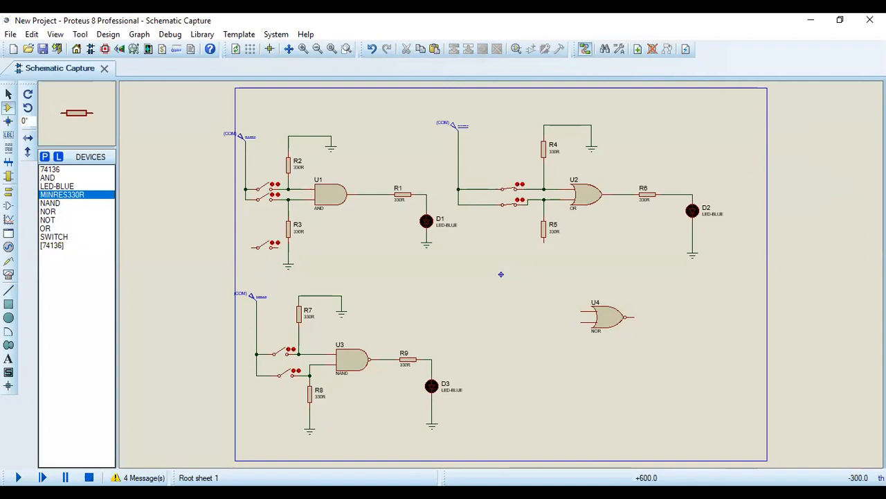
pyautogui.click(533, 285)
pyautogui.click(533, 290)
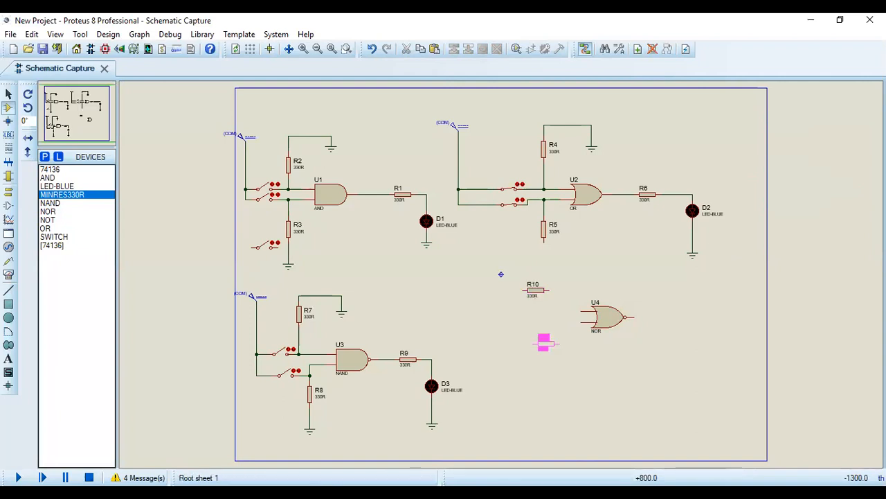
pyautogui.click(544, 343)
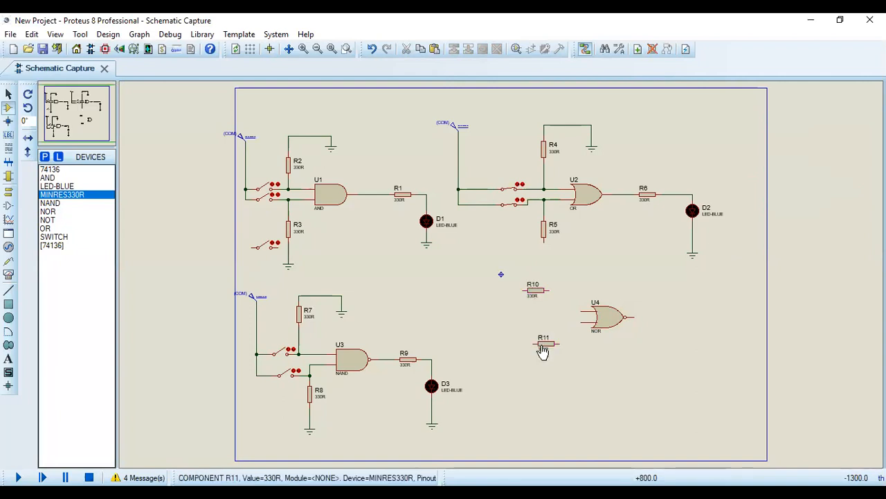
pyautogui.click(663, 317)
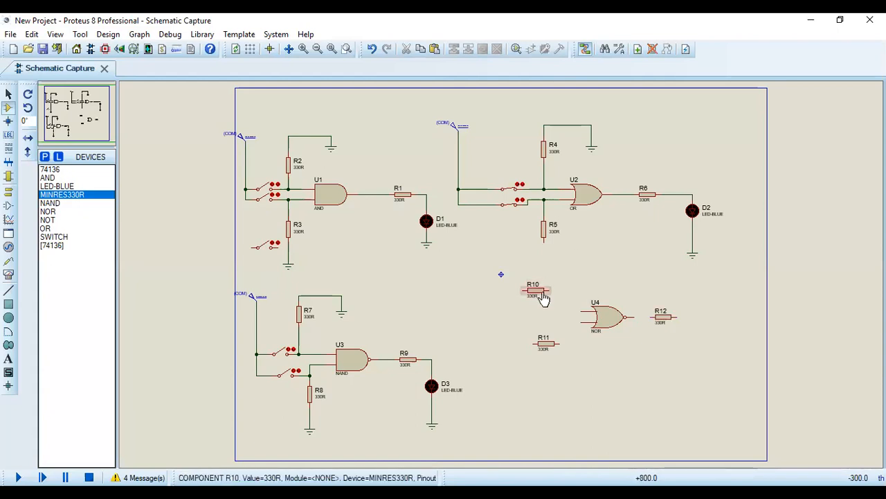
# Rotate resistors R10 and R11 clockwise so that both stand vertically
pyautogui.click(543, 297)
pyautogui.rightClick(543, 297)
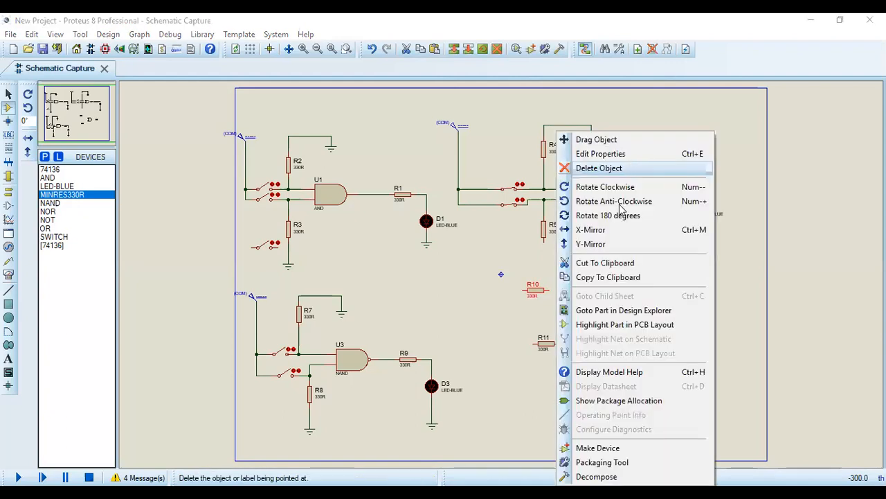
pyautogui.click(616, 192)
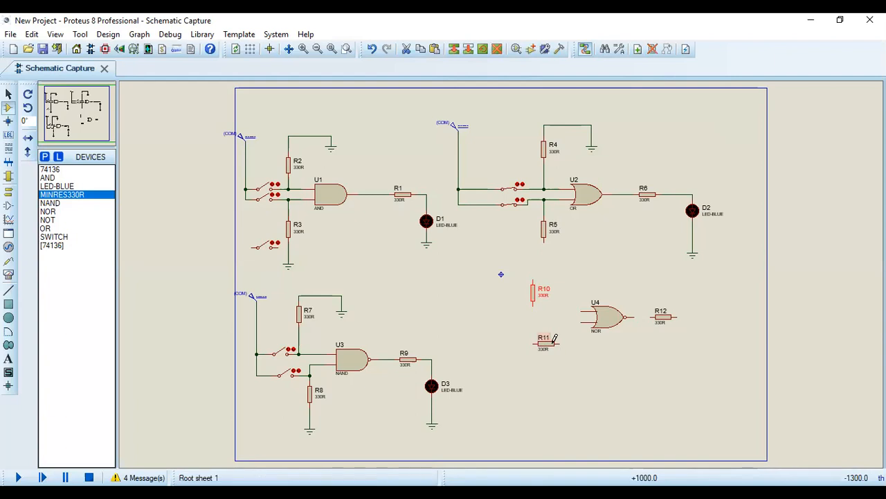
pyautogui.click(552, 349)
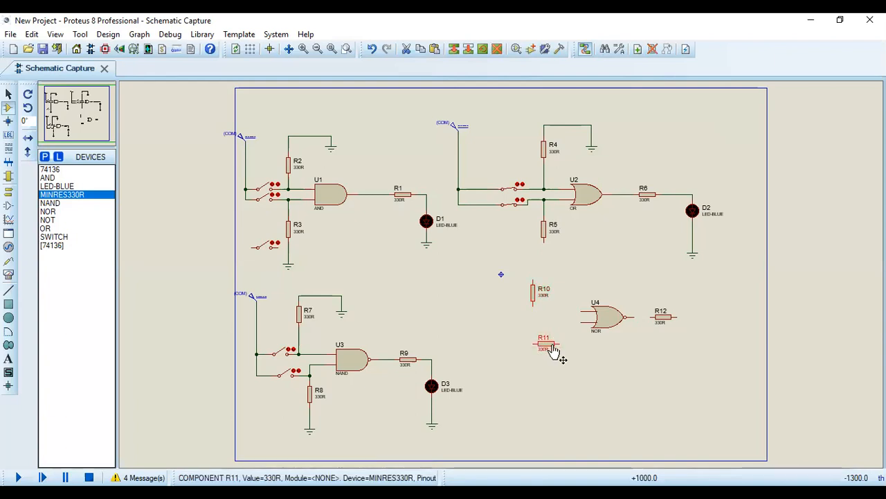
pyautogui.rightClick(558, 346)
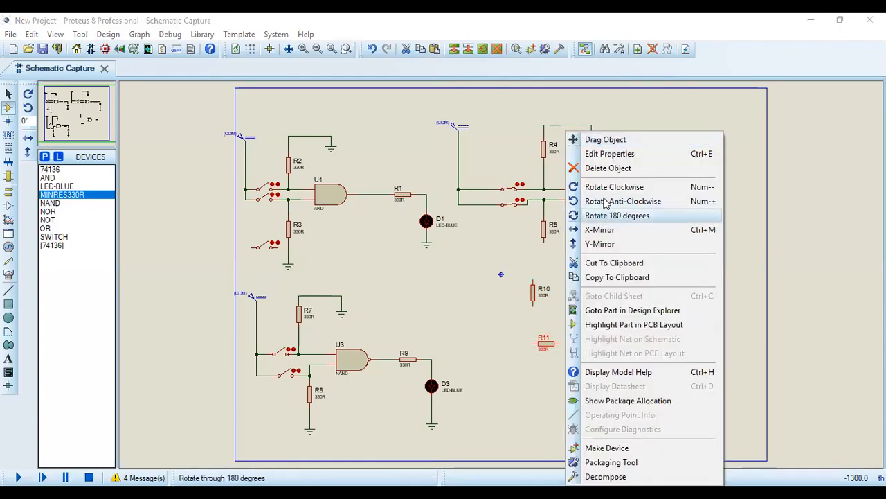
pyautogui.click(604, 188)
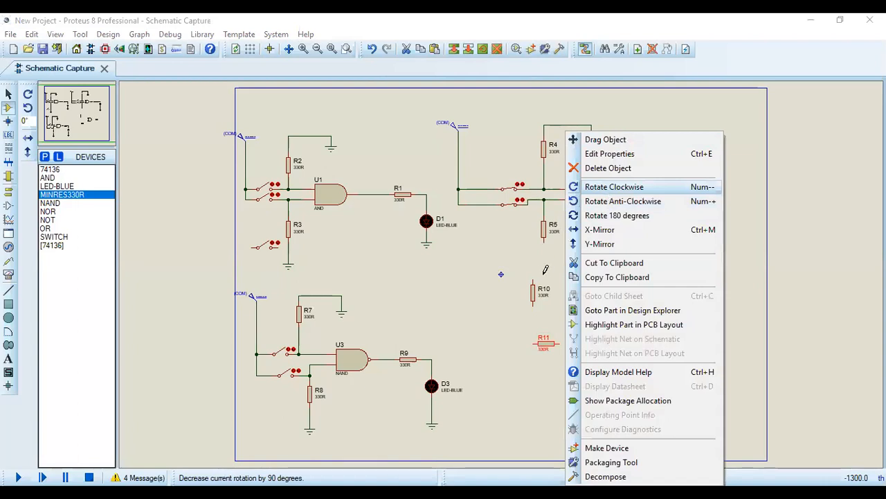
# Wire the lower end of R10 to the NOR gate's upper input and the upper end of R11 to its lower input
pyautogui.click(533, 304)
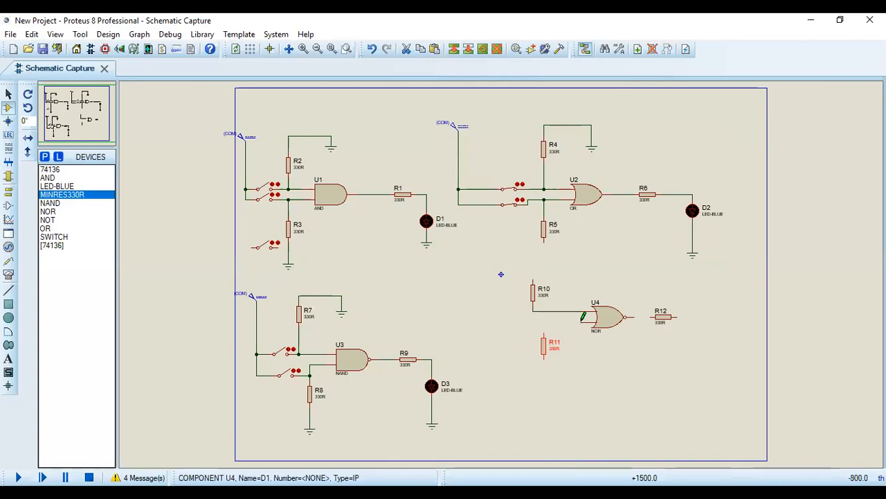
pyautogui.click(581, 321)
pyautogui.click(544, 336)
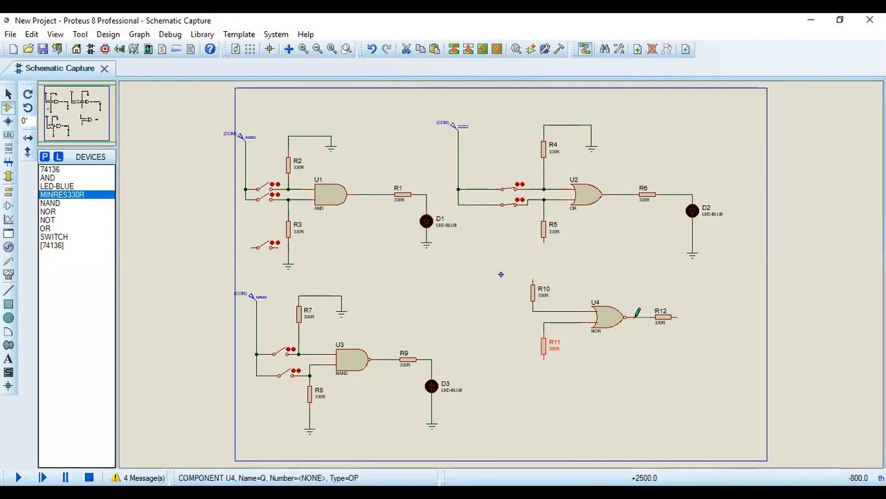
# Place ground terminals below R12's free end and below R11, and wire each resistor to its ground
pyautogui.click(9, 178)
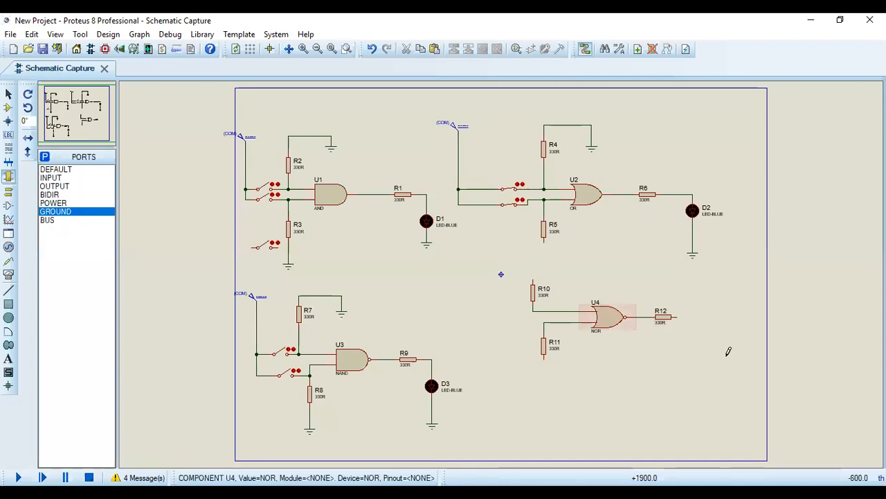
pyautogui.rightClick(775, 356)
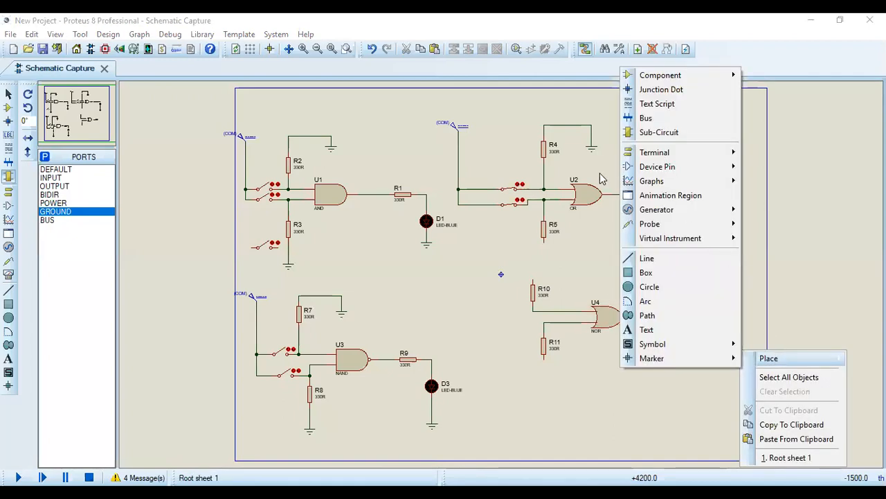
pyautogui.moveTo(661, 164)
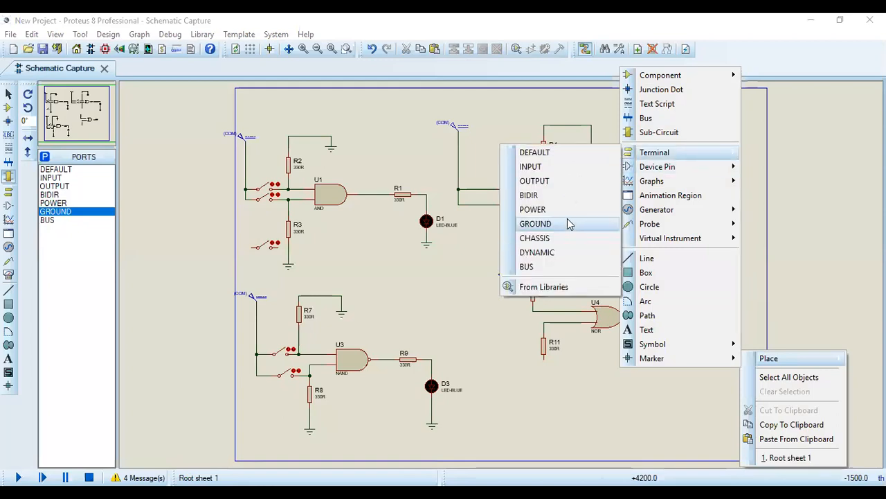
pyautogui.click(536, 224)
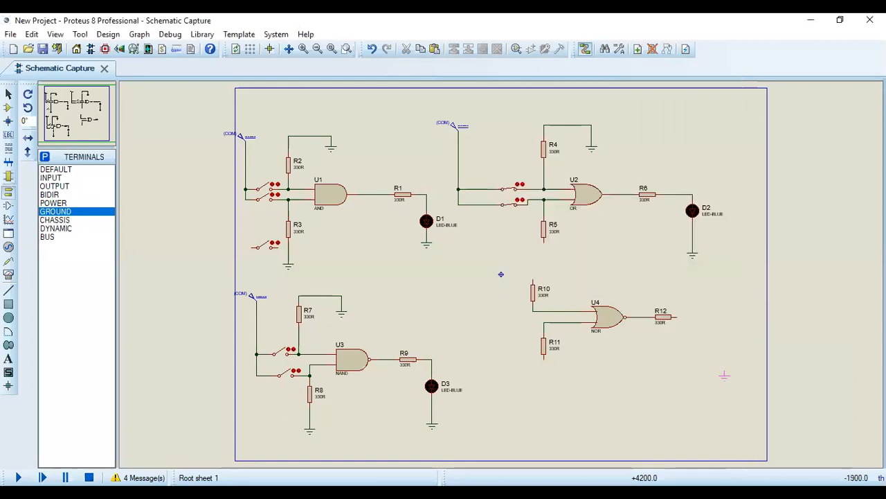
pyautogui.click(693, 344)
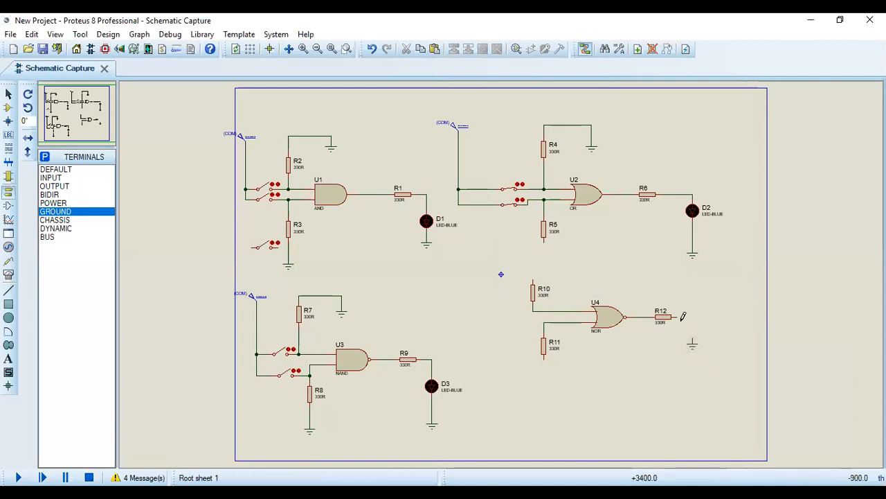
pyautogui.click(681, 316)
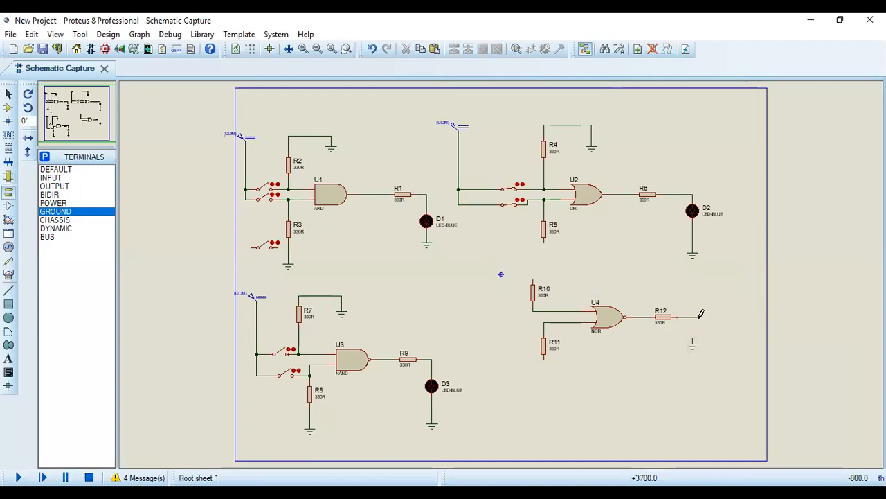
pyautogui.click(693, 342)
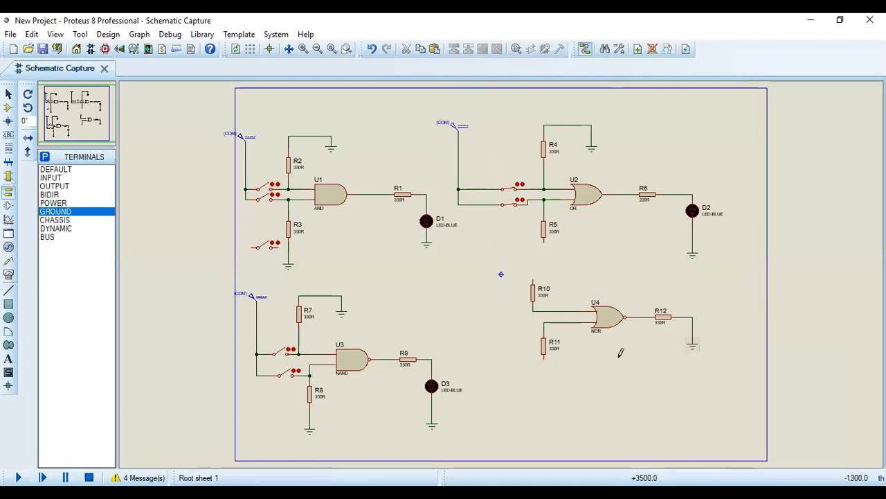
pyautogui.click(544, 377)
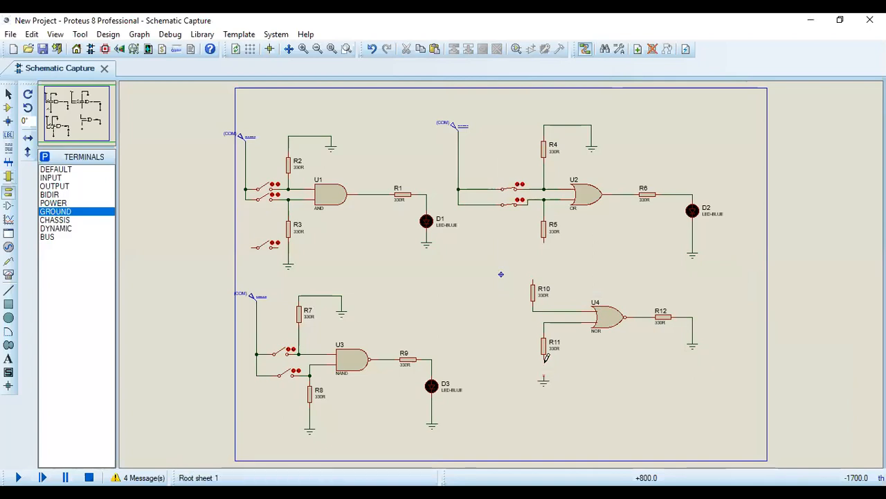
pyautogui.click(545, 377)
# Replace R12's ground terminal with an LED-BLUE and wire R12's free end to the LED's upper pin
pyautogui.click(690, 346)
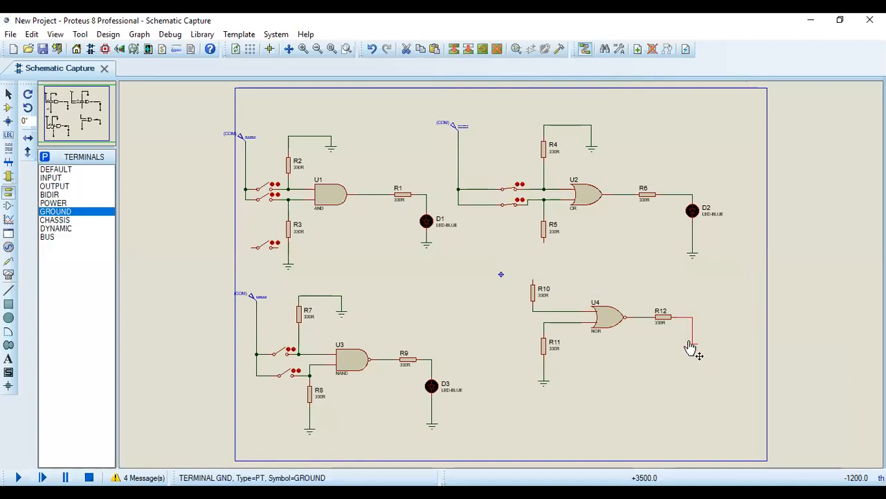
pyautogui.press('Delete')
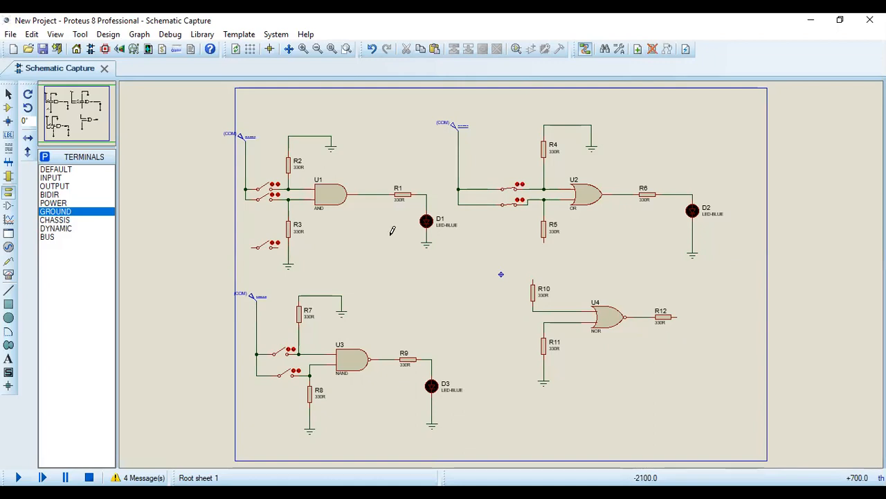
pyautogui.click(7, 108)
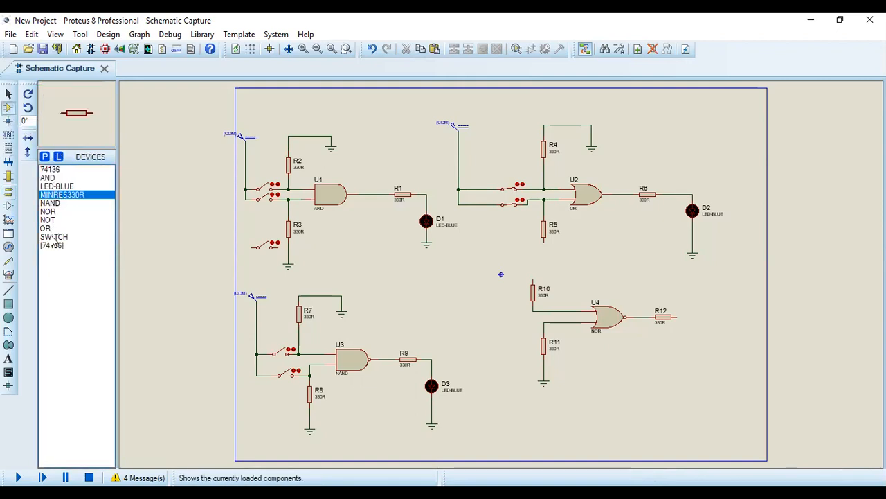
pyautogui.click(53, 187)
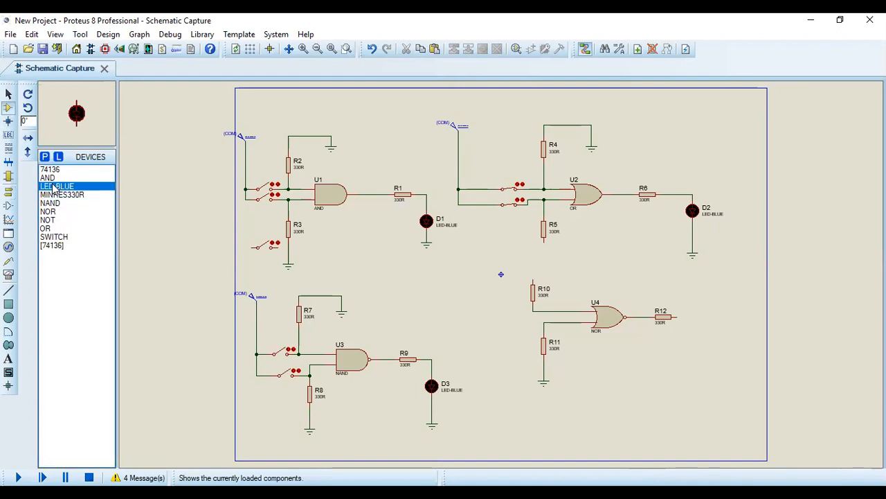
pyautogui.click(692, 344)
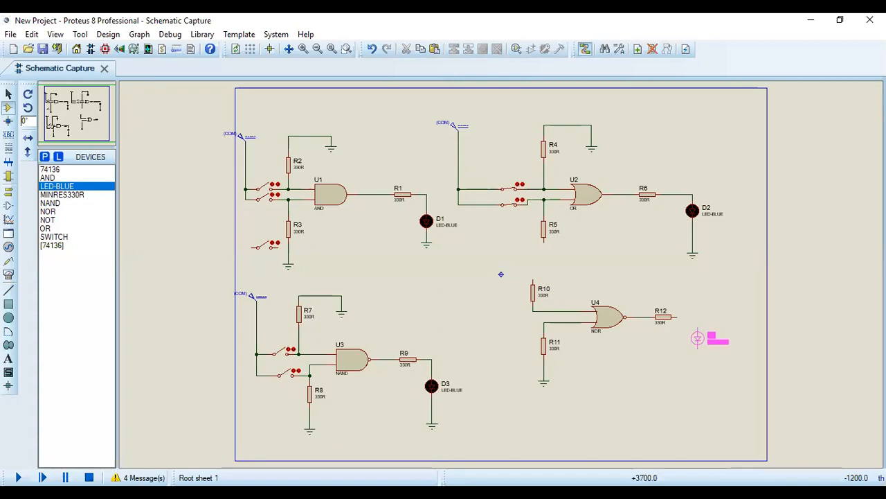
pyautogui.click(698, 338)
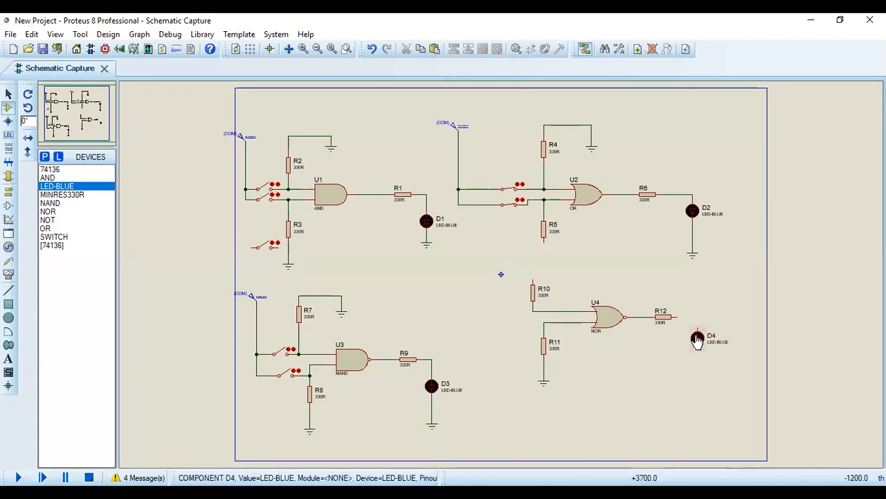
pyautogui.click(679, 317)
pyautogui.click(697, 332)
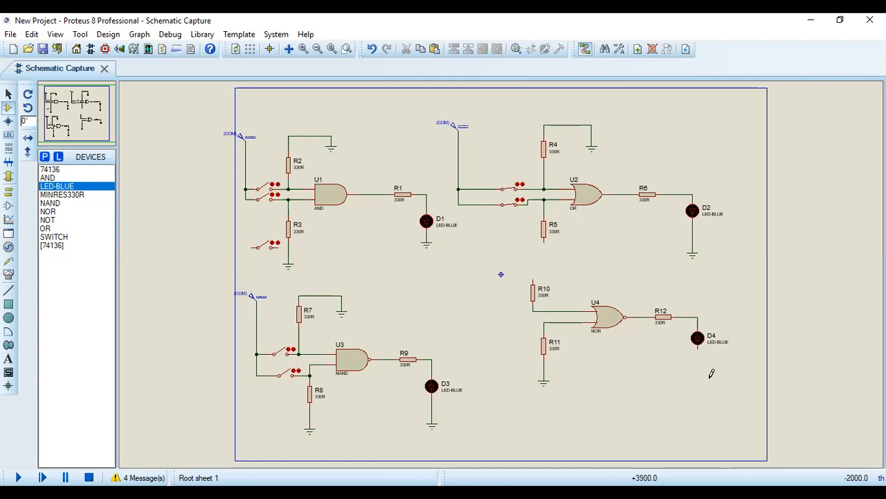
# Place a ground terminal directly below LED D4, connected to its lower pin
pyautogui.rightClick(729, 257)
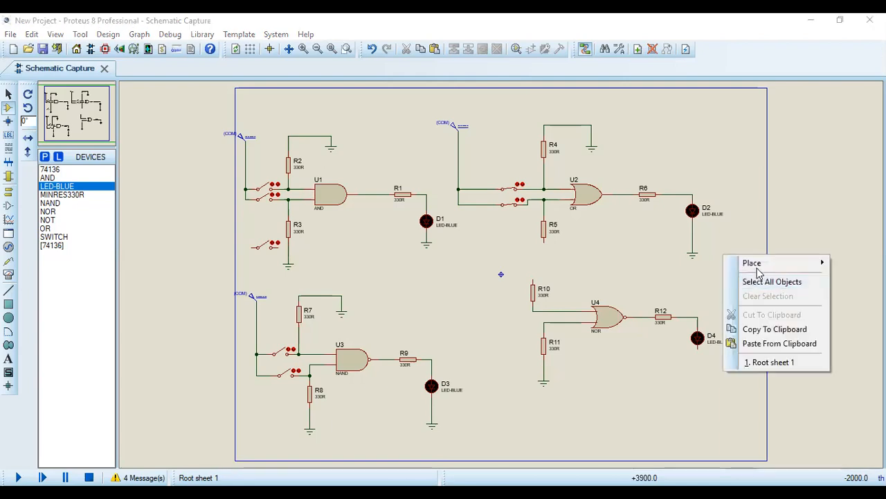
pyautogui.moveTo(751, 262)
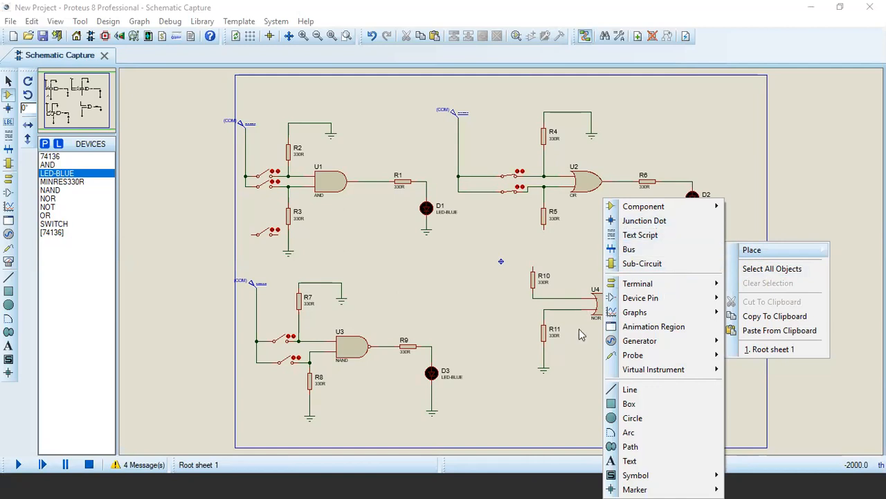
pyautogui.moveTo(620, 287)
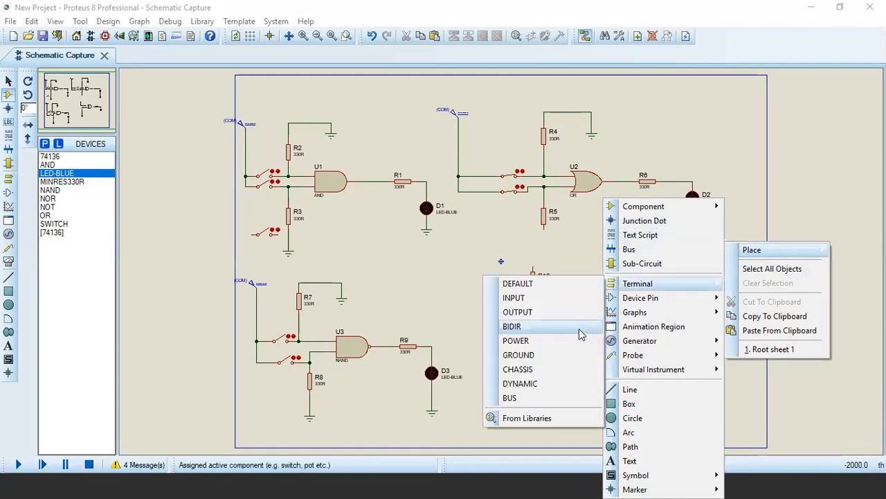
pyautogui.click(565, 363)
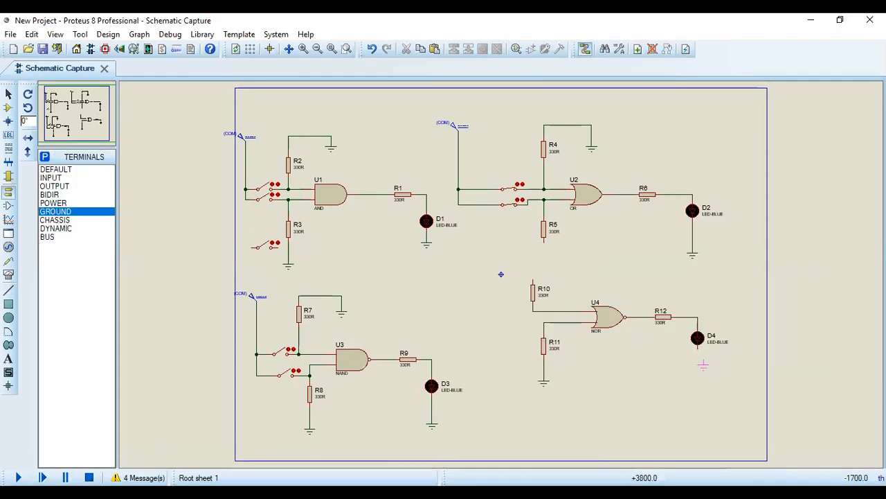
pyautogui.click(698, 368)
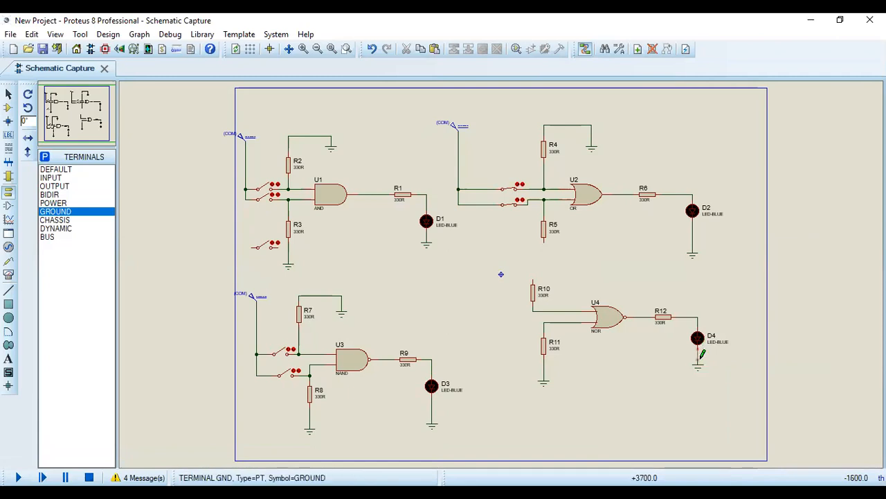
# Place a ground terminal above the NOR gate beside R10 and wire R10's upper end to it
pyautogui.click(576, 268)
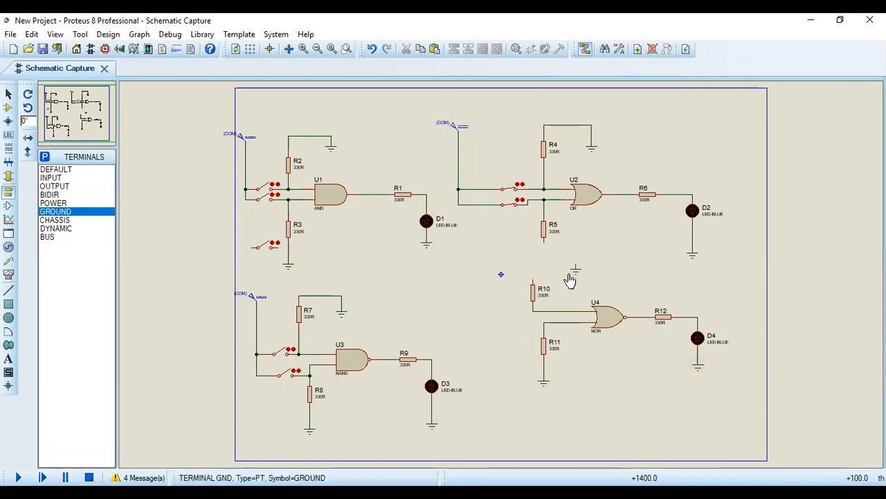
pyautogui.click(532, 275)
pyautogui.click(576, 263)
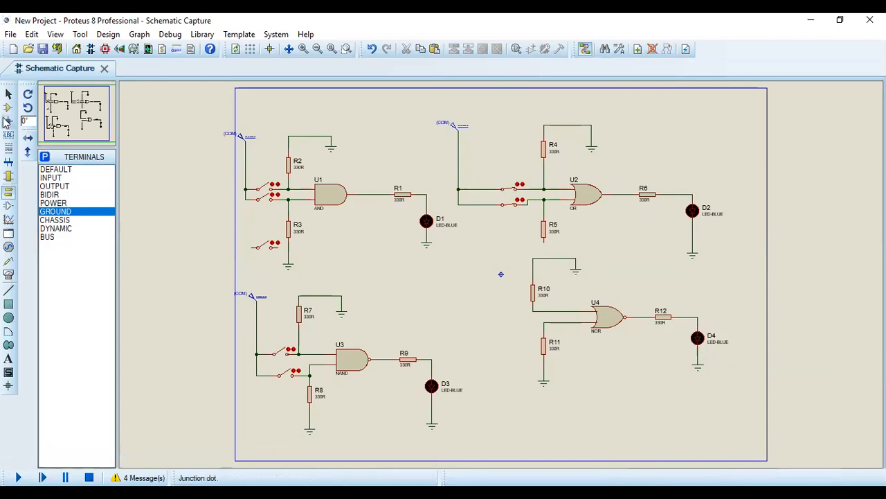
# Place two SWITCH components on the NOR gate's input side, one joined to the R10 line and one to the R11 line
pyautogui.click(7, 111)
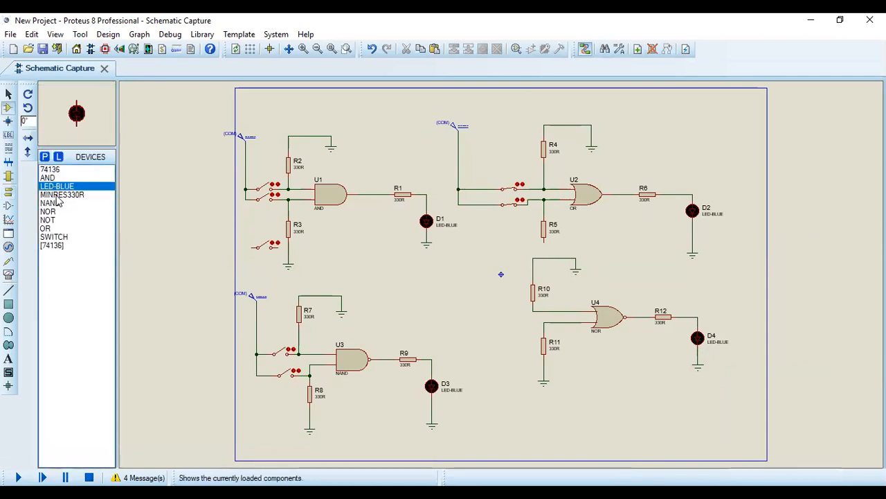
pyautogui.click(54, 237)
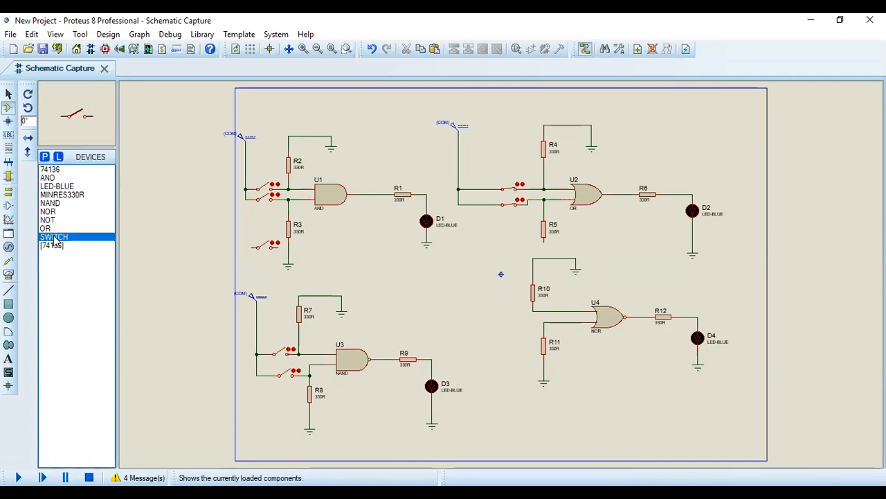
pyautogui.click(493, 308)
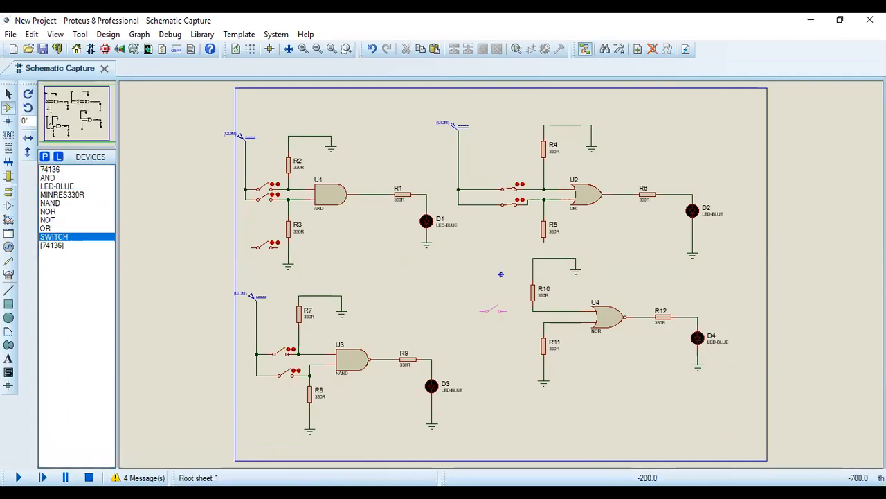
pyautogui.click(511, 309)
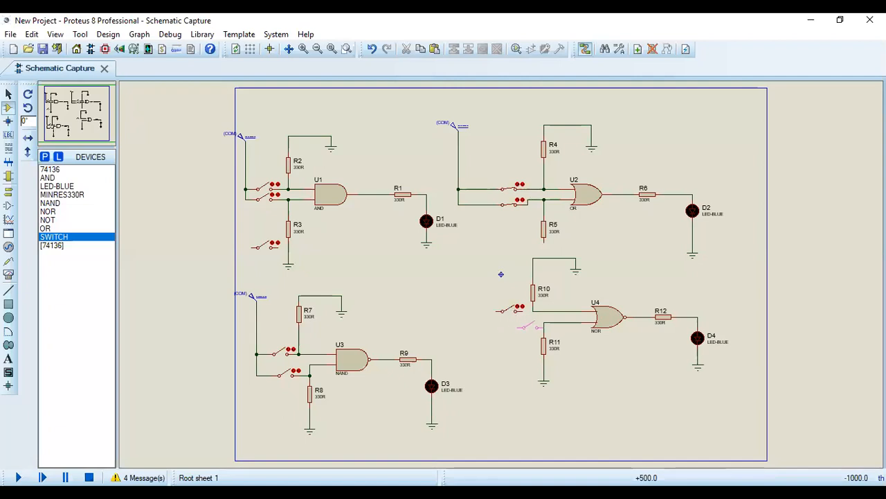
pyautogui.click(526, 326)
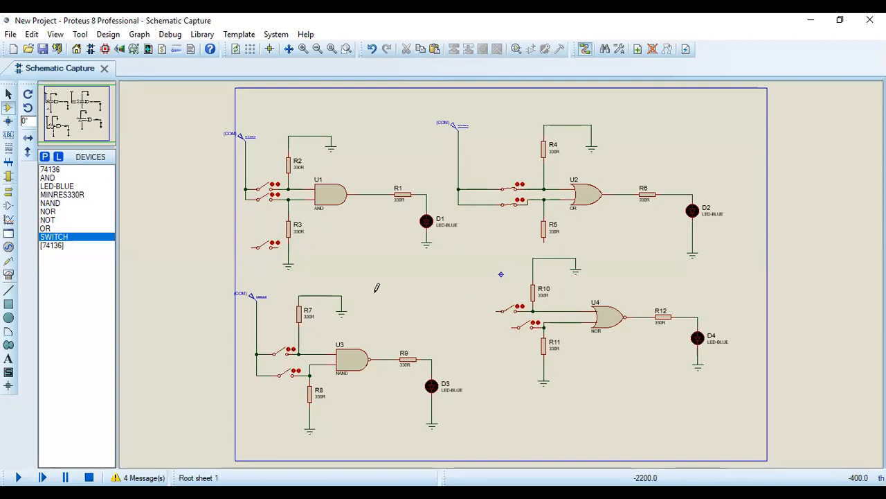
pyautogui.click(479, 269)
pyautogui.rightClick(477, 271)
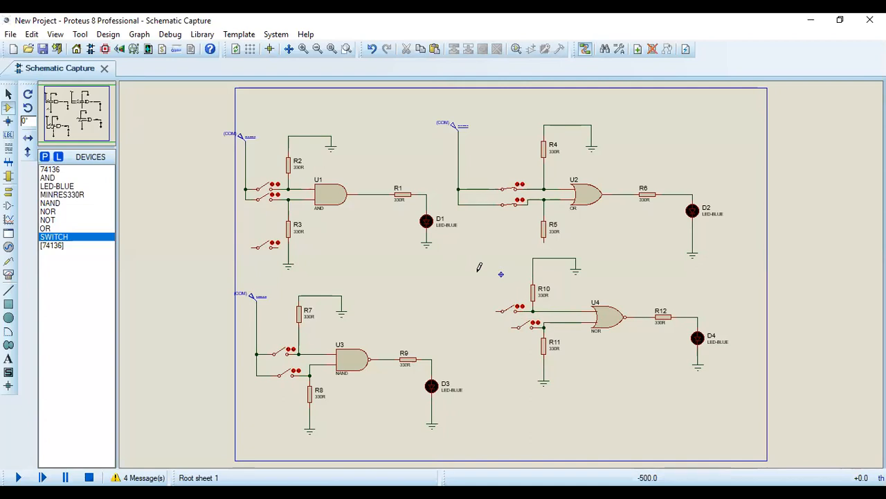
pyautogui.rightClick(523, 286)
pyautogui.moveTo(524, 284)
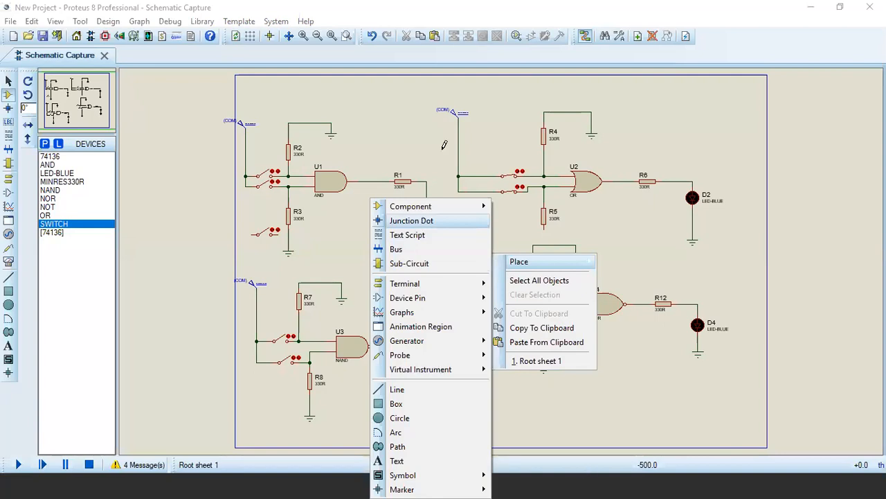
pyautogui.click(393, 6)
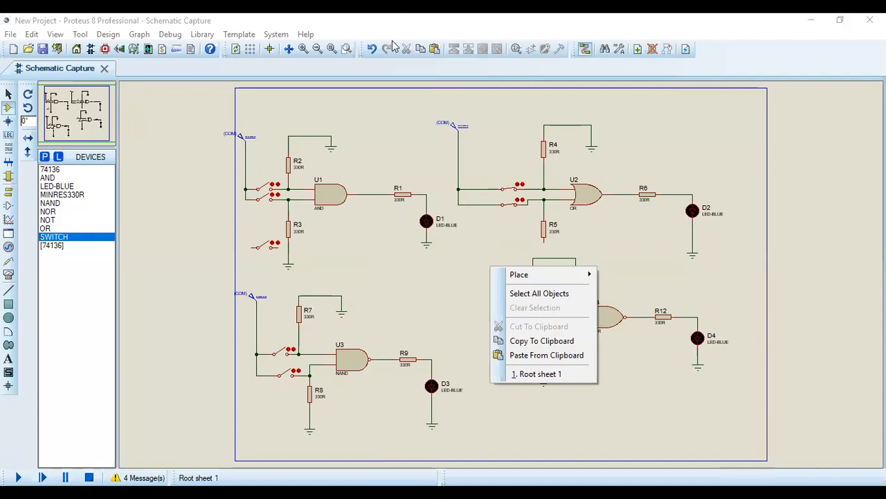
pyautogui.click(392, 45)
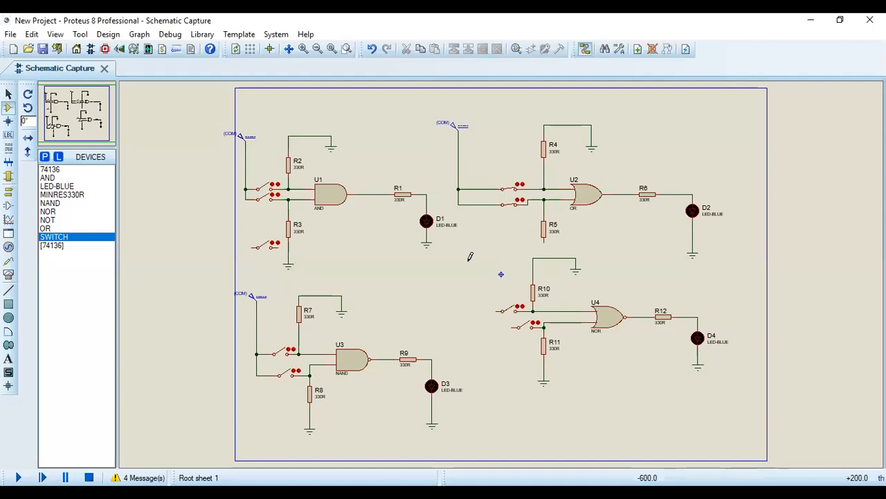
# Place a DC generator above the NOR gate's input switches and wire it to the free ends of both switches
pyautogui.rightClick(498, 258)
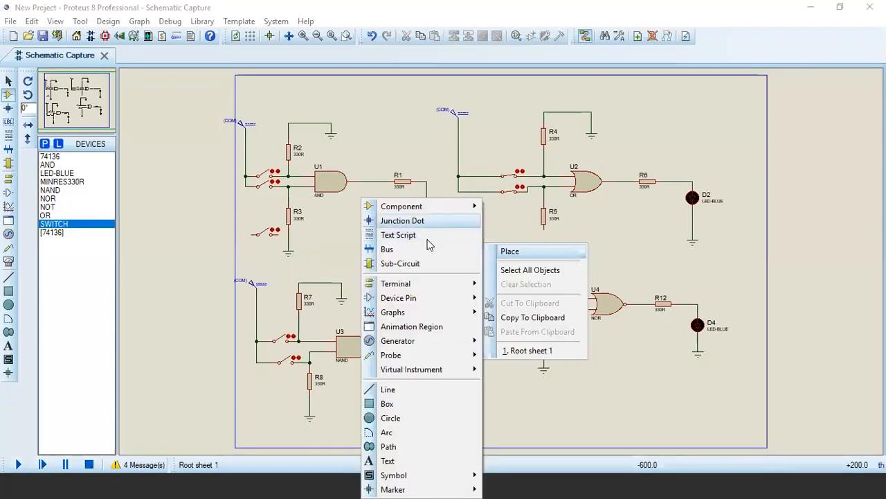
pyautogui.moveTo(423, 289)
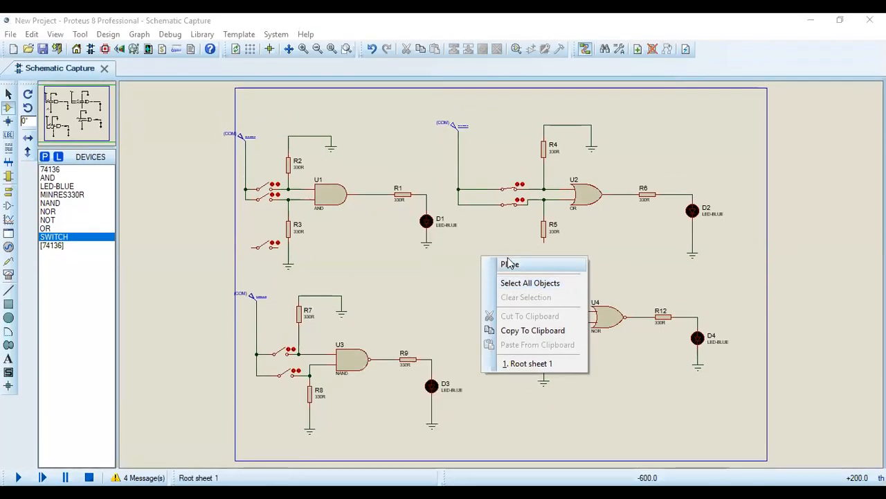
pyautogui.moveTo(509, 263)
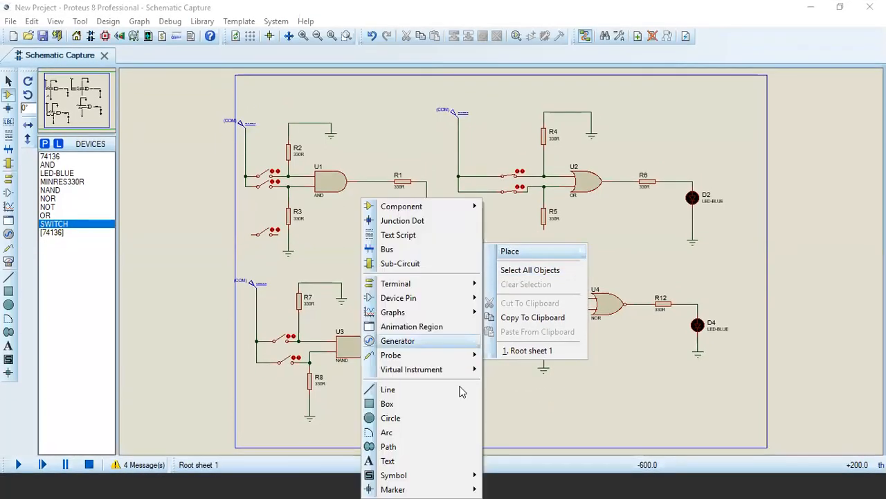
pyautogui.moveTo(447, 350)
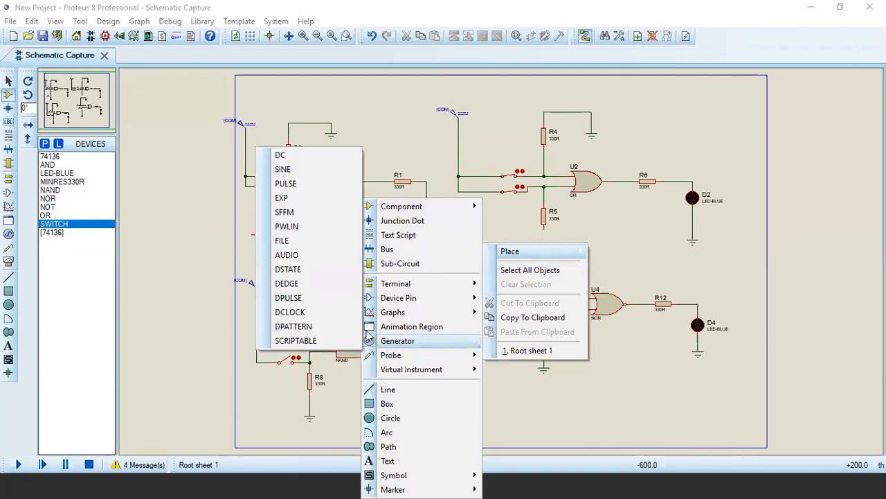
pyautogui.moveTo(367, 341)
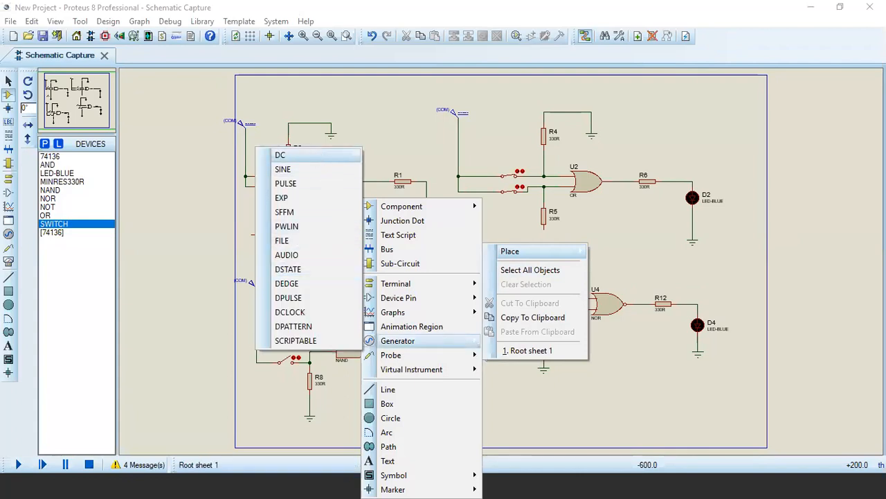
pyautogui.click(319, 157)
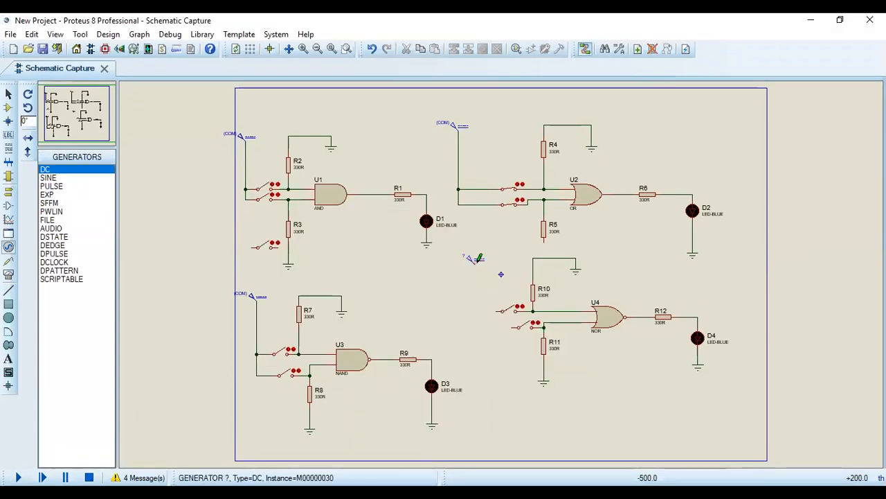
pyautogui.click(471, 259)
pyautogui.click(475, 263)
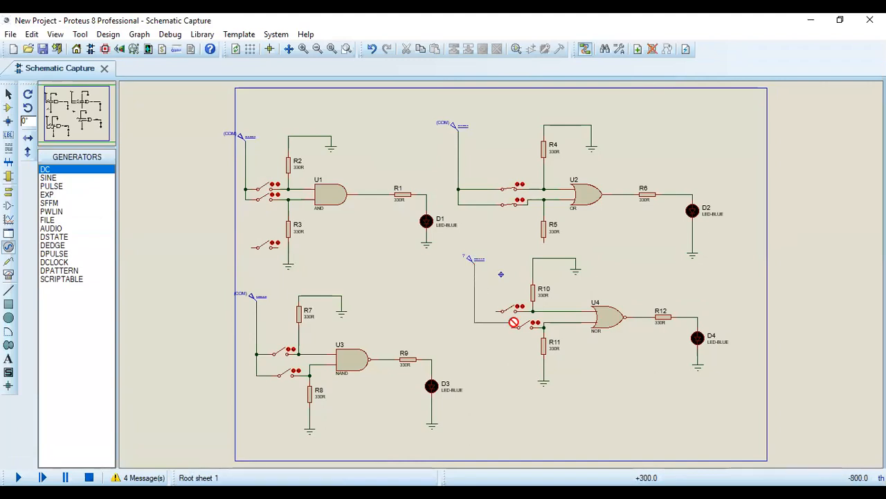
pyautogui.click(514, 323)
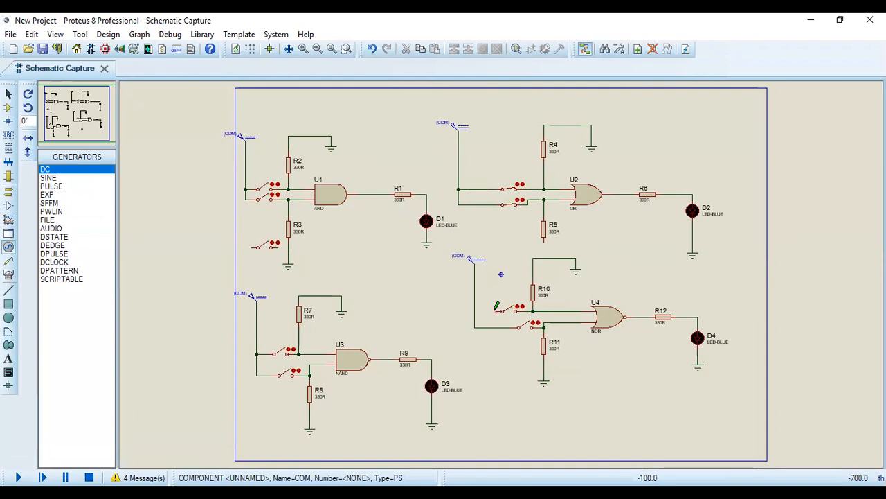
# Set the voltage of the NOR circuit's DC generator to 5 V
pyautogui.doubleClick(473, 260)
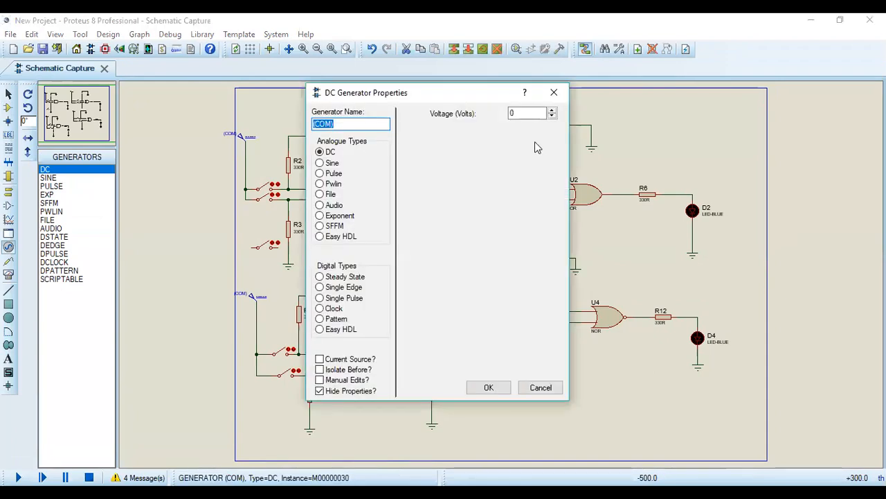
pyautogui.click(525, 115)
pyautogui.press('BackSpace')
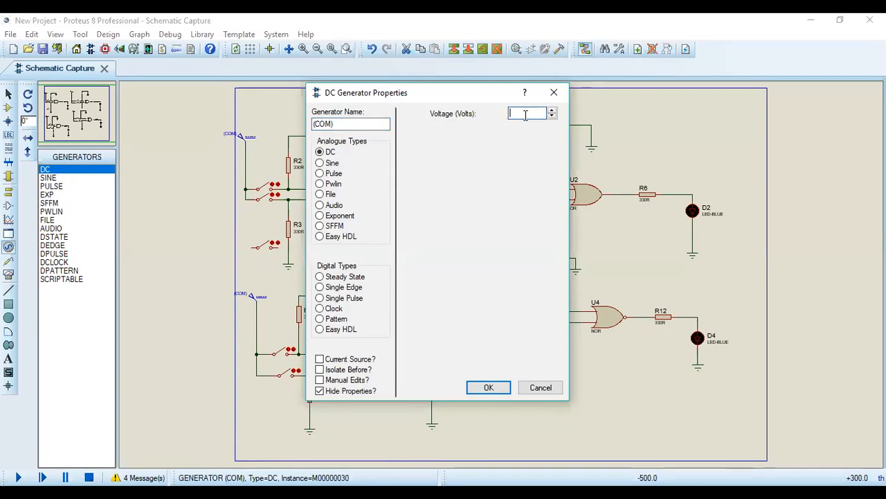
pyautogui.write('5')
pyautogui.press('Return')
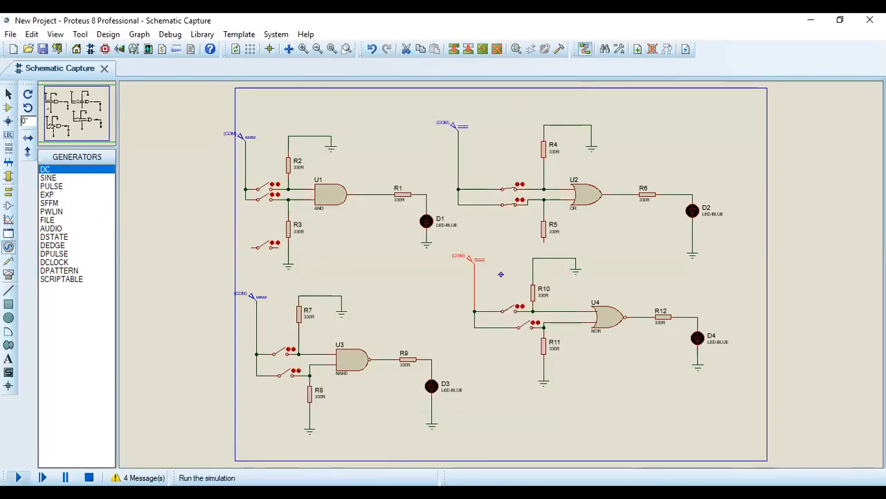
# Run the simulation while toggling the NOR gate's lower input switch, and switch to the whiteboard with the handwritten NOR truth table
pyautogui.click(19, 476)
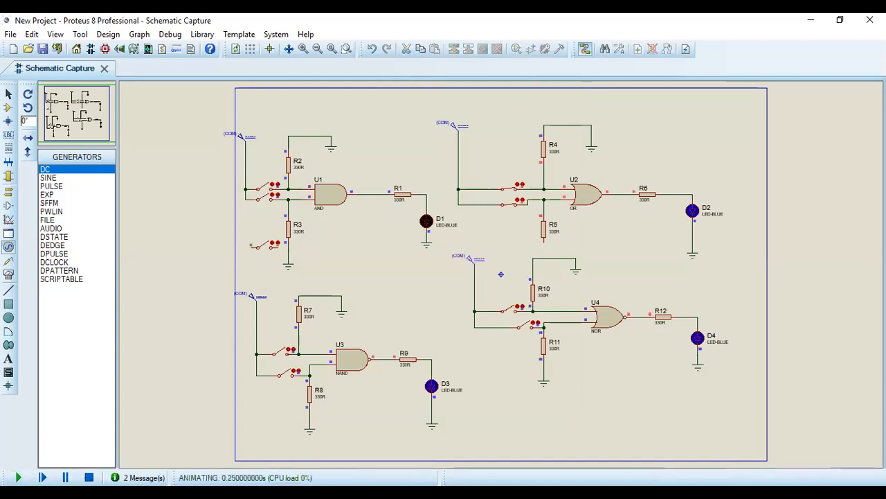
pyautogui.click(528, 333)
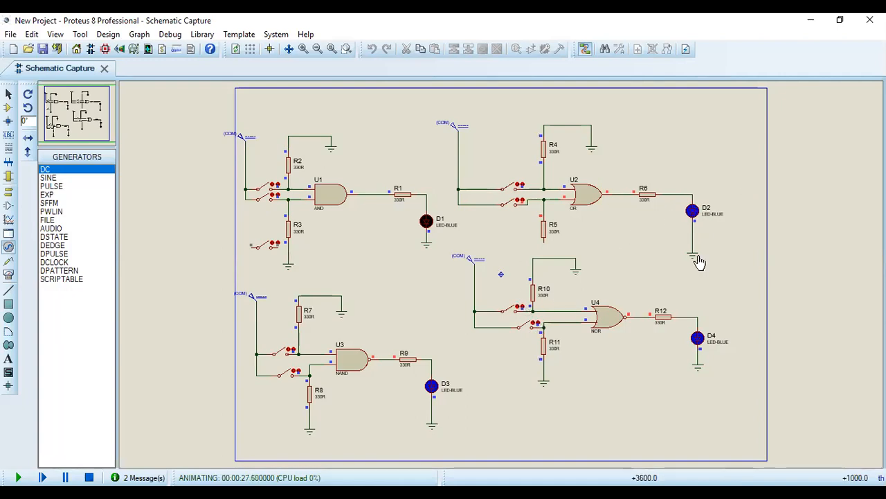
pyautogui.click(526, 328)
pyautogui.click(526, 328)
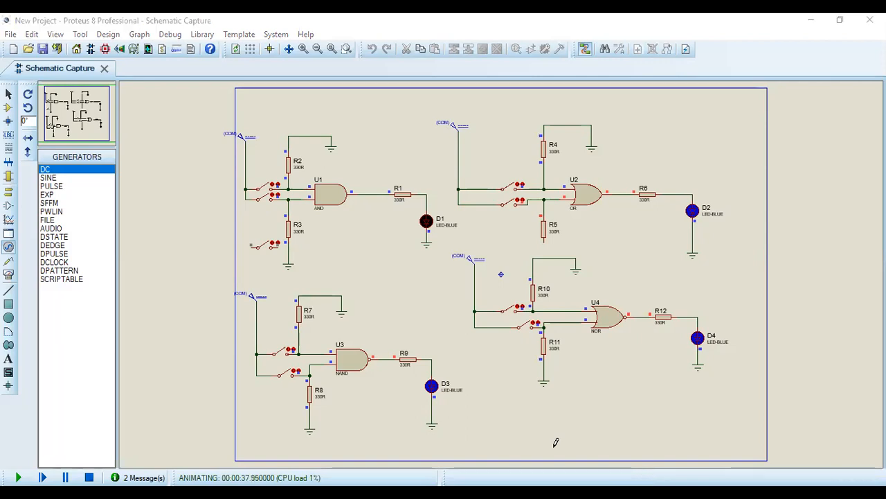
pyautogui.hotkey('alt', 'Tab')
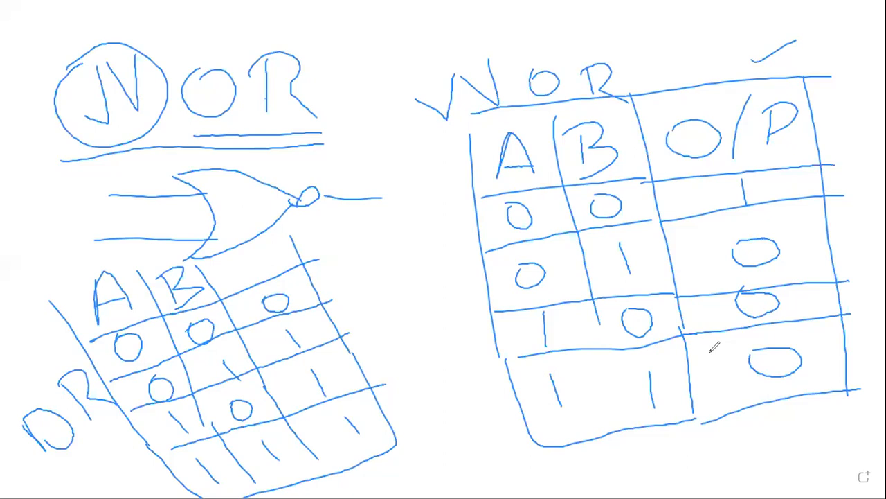